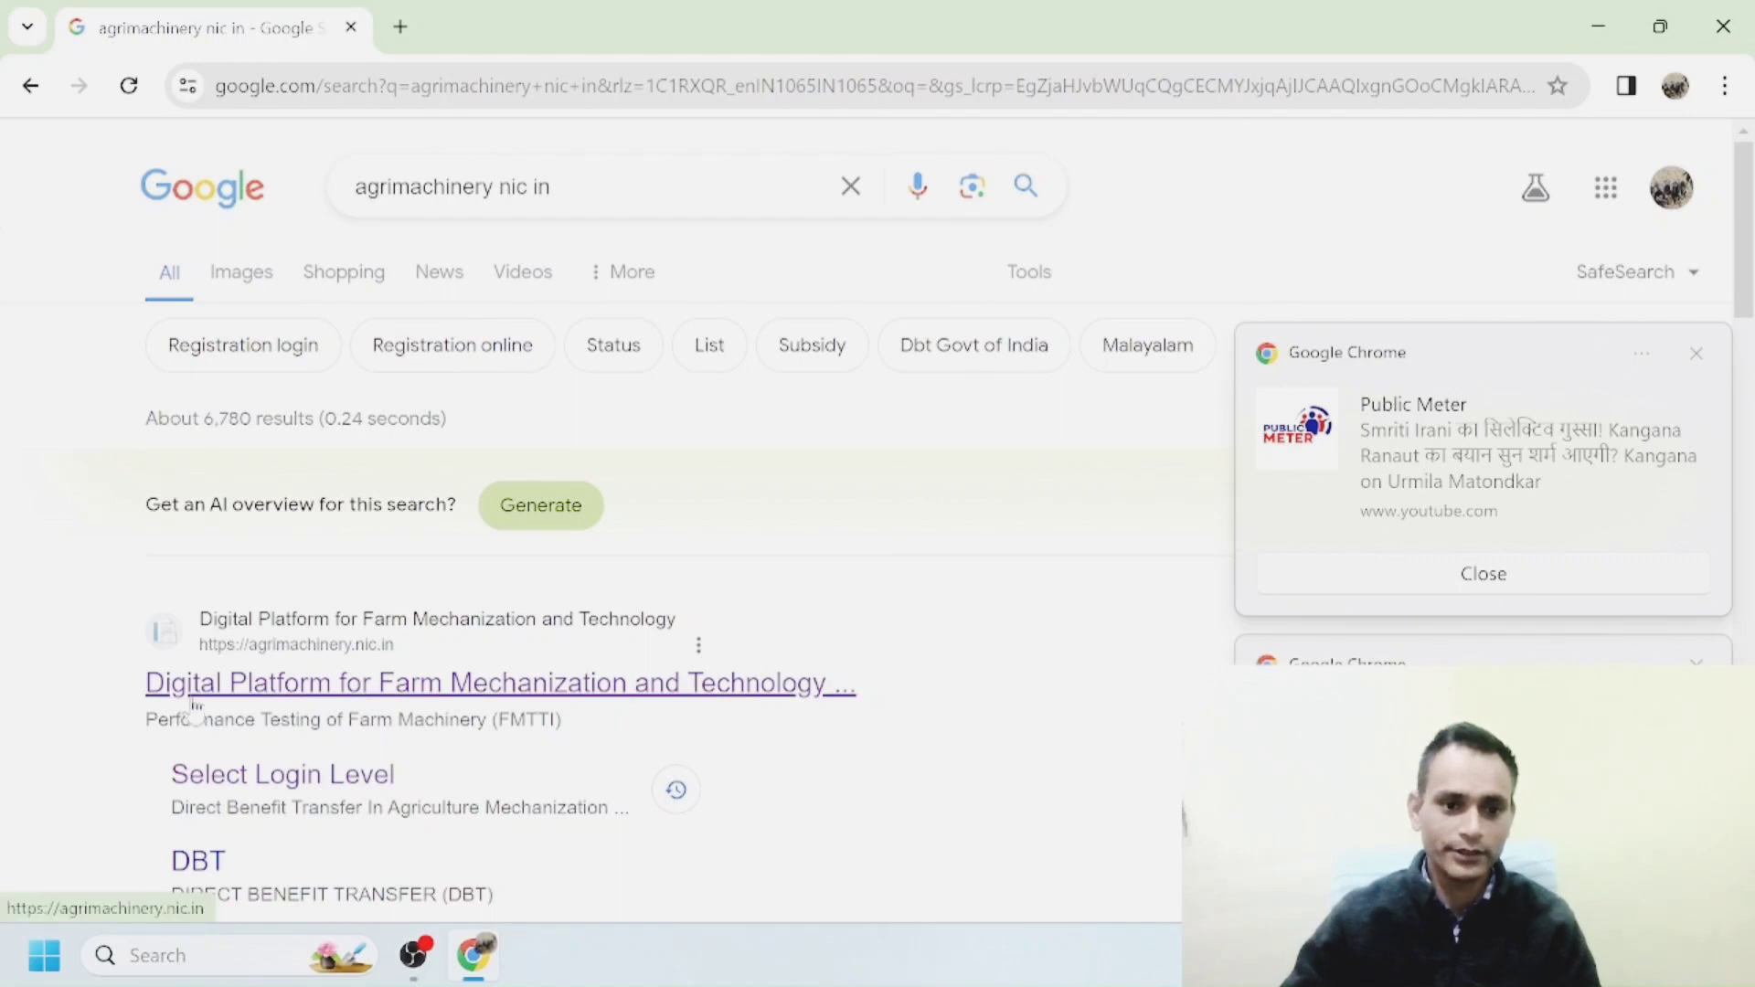
Open the agrimachinery.nic.in Direct Benefit Transfer portal and show its Registration options.
left_click(196, 699)
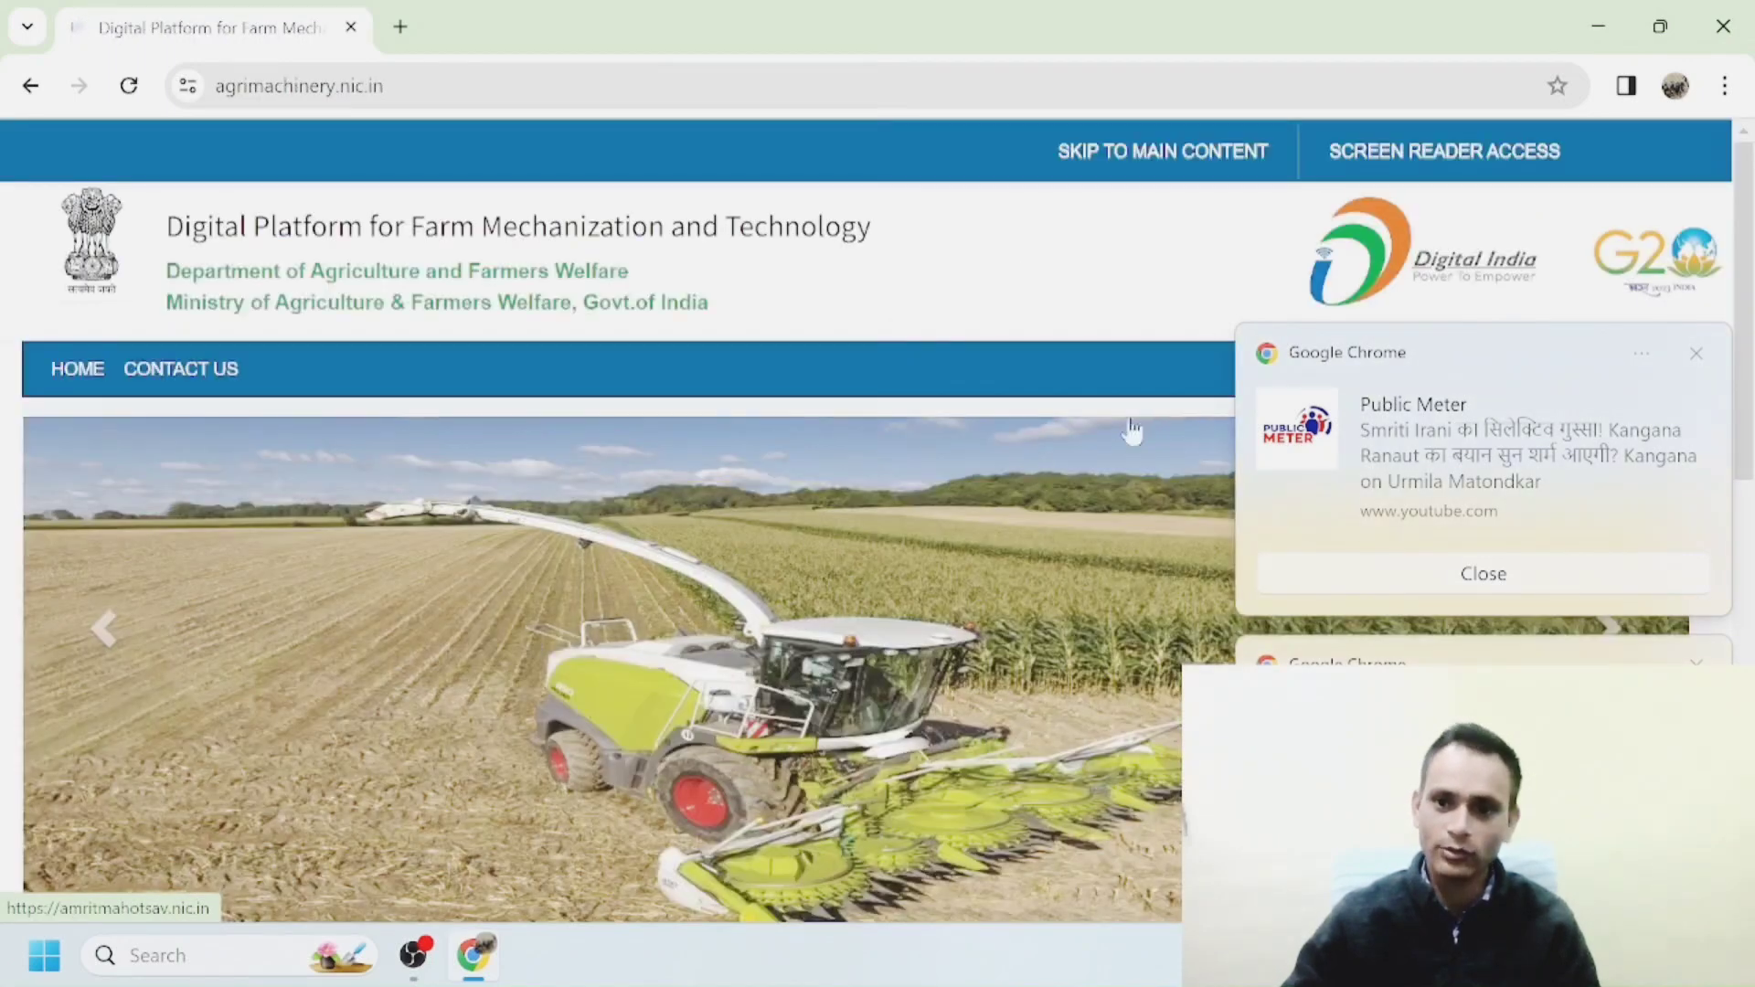
left_click(1696, 356)
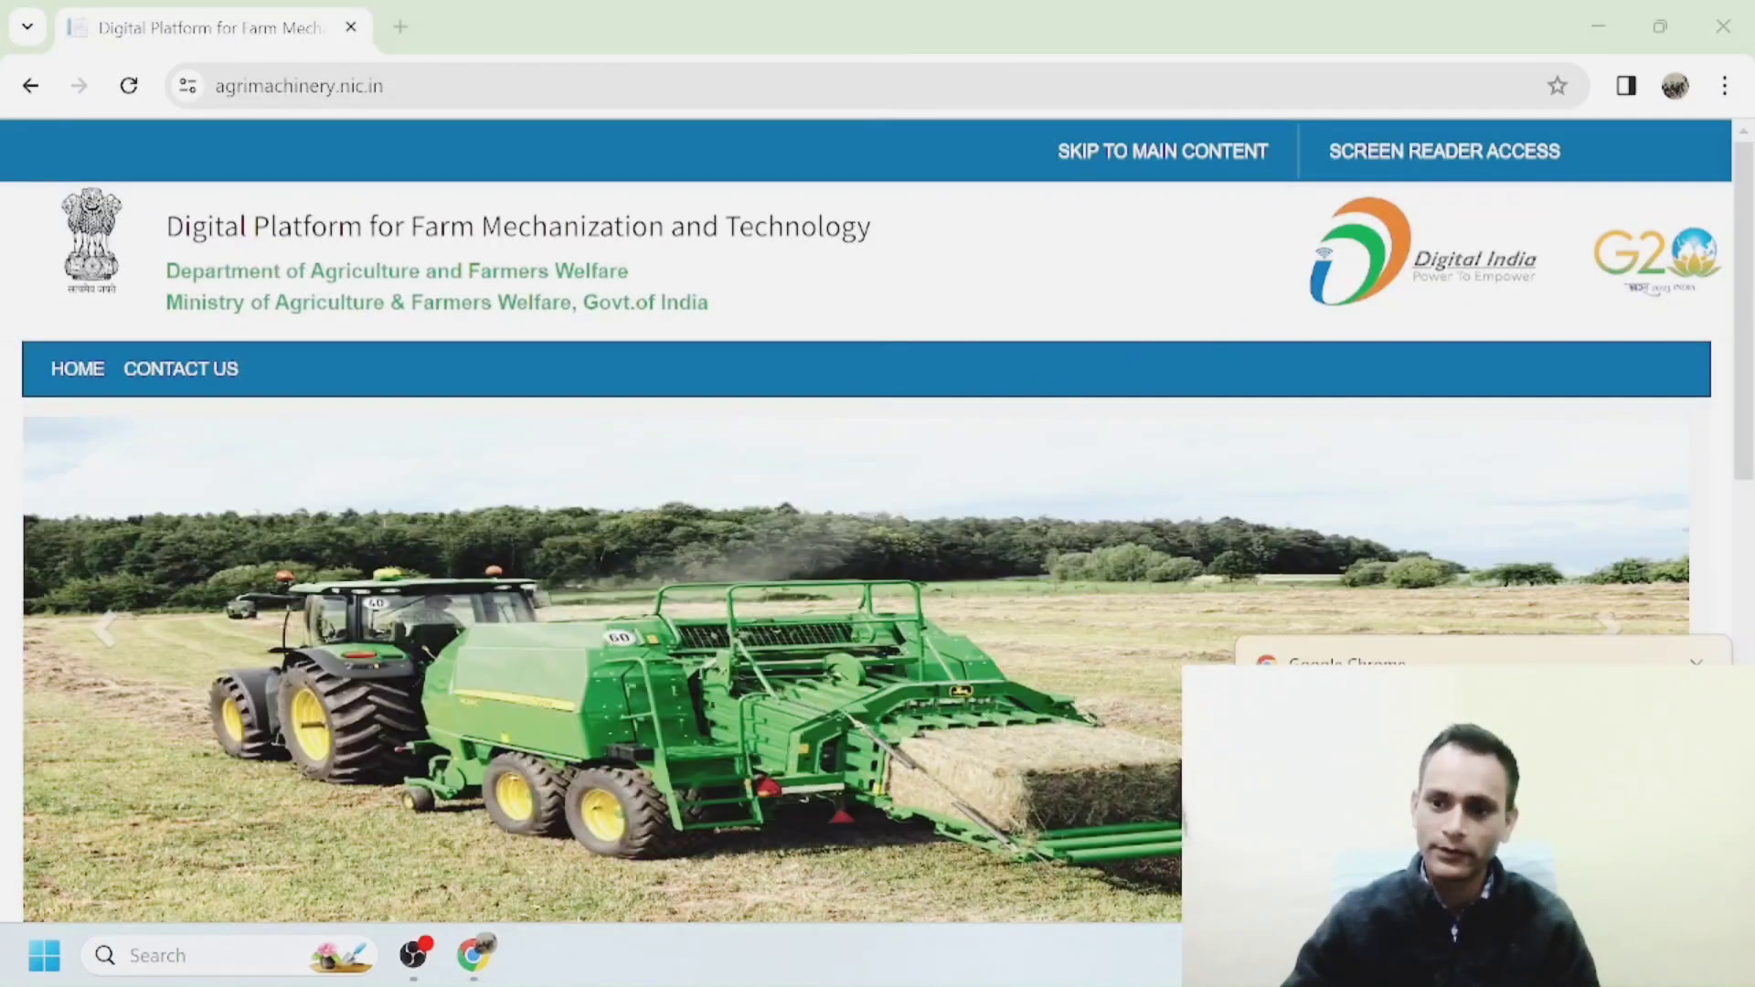
scroll(804, 458, "down", 15)
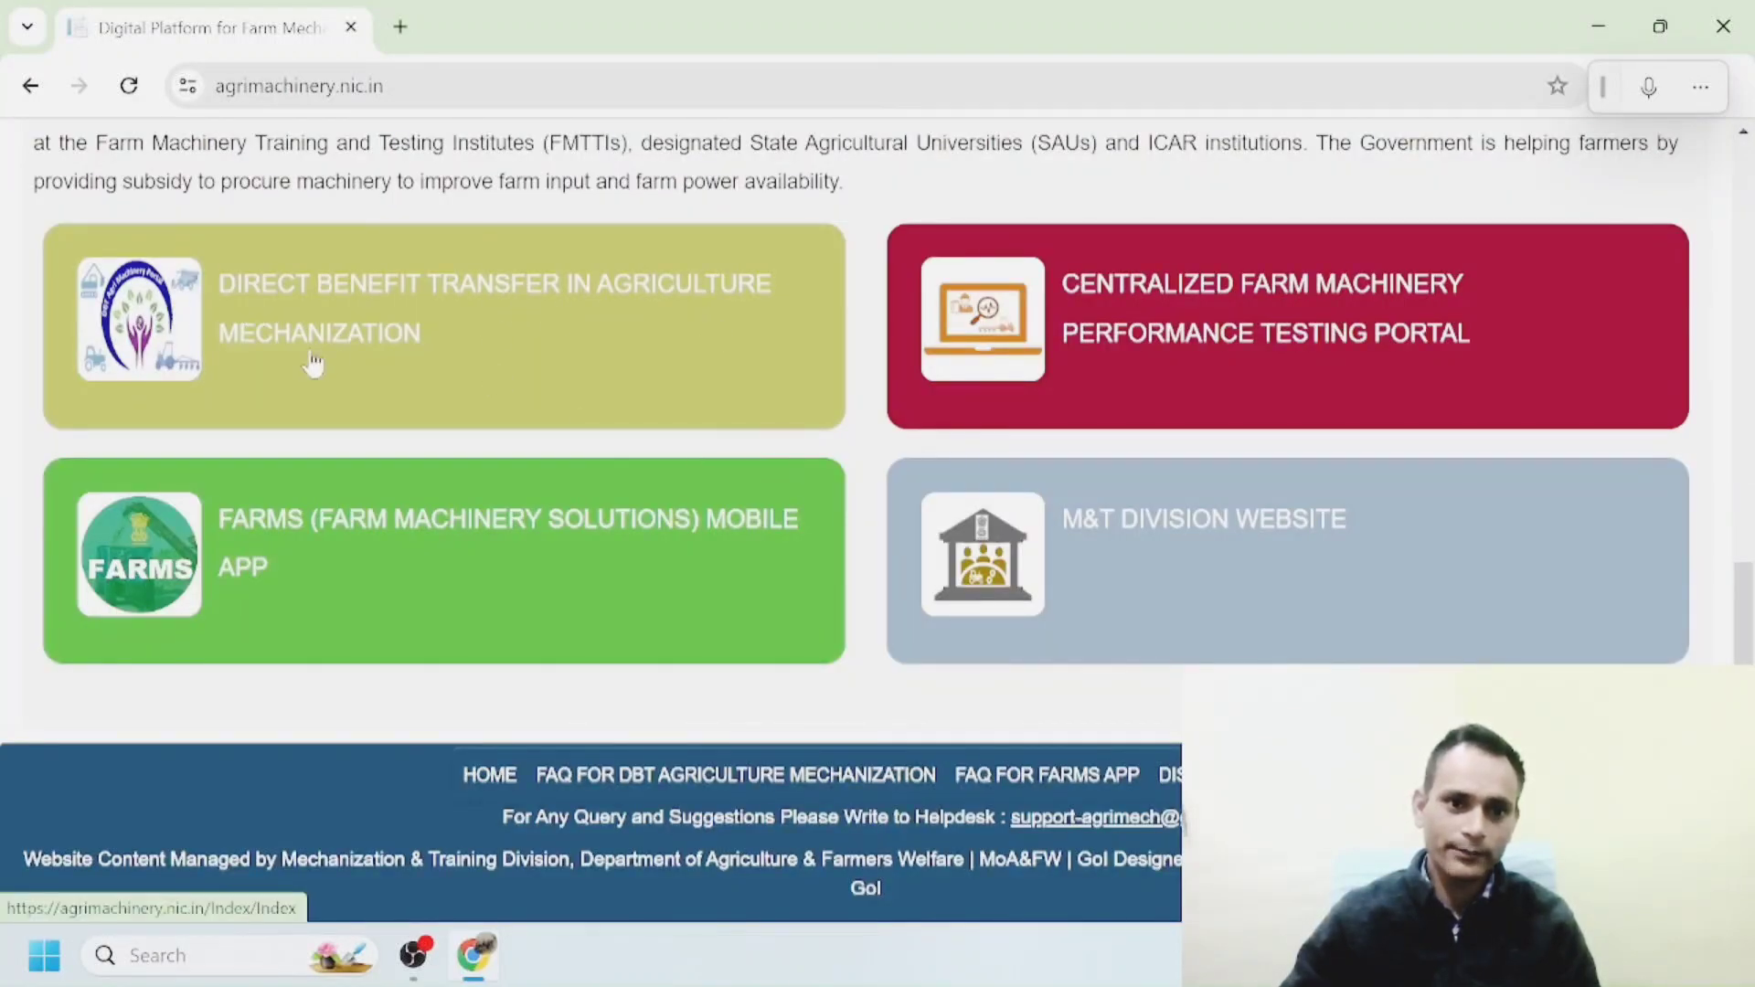
left_click(494, 347)
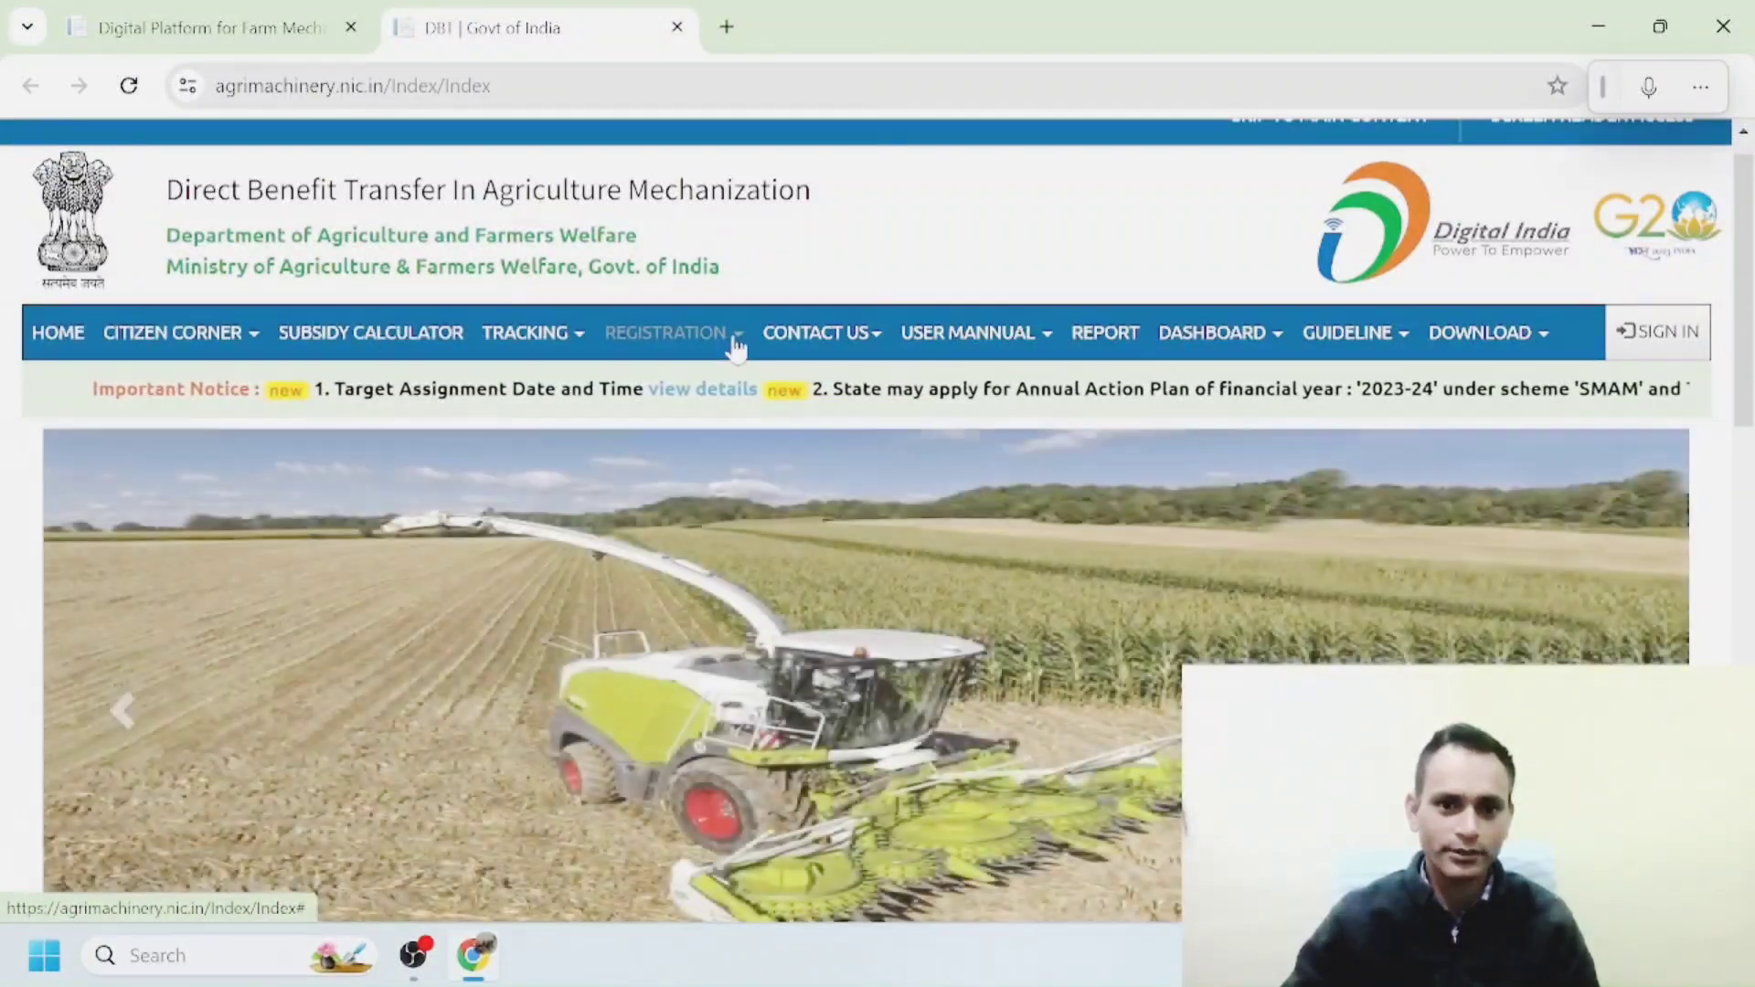
left_click(736, 337)
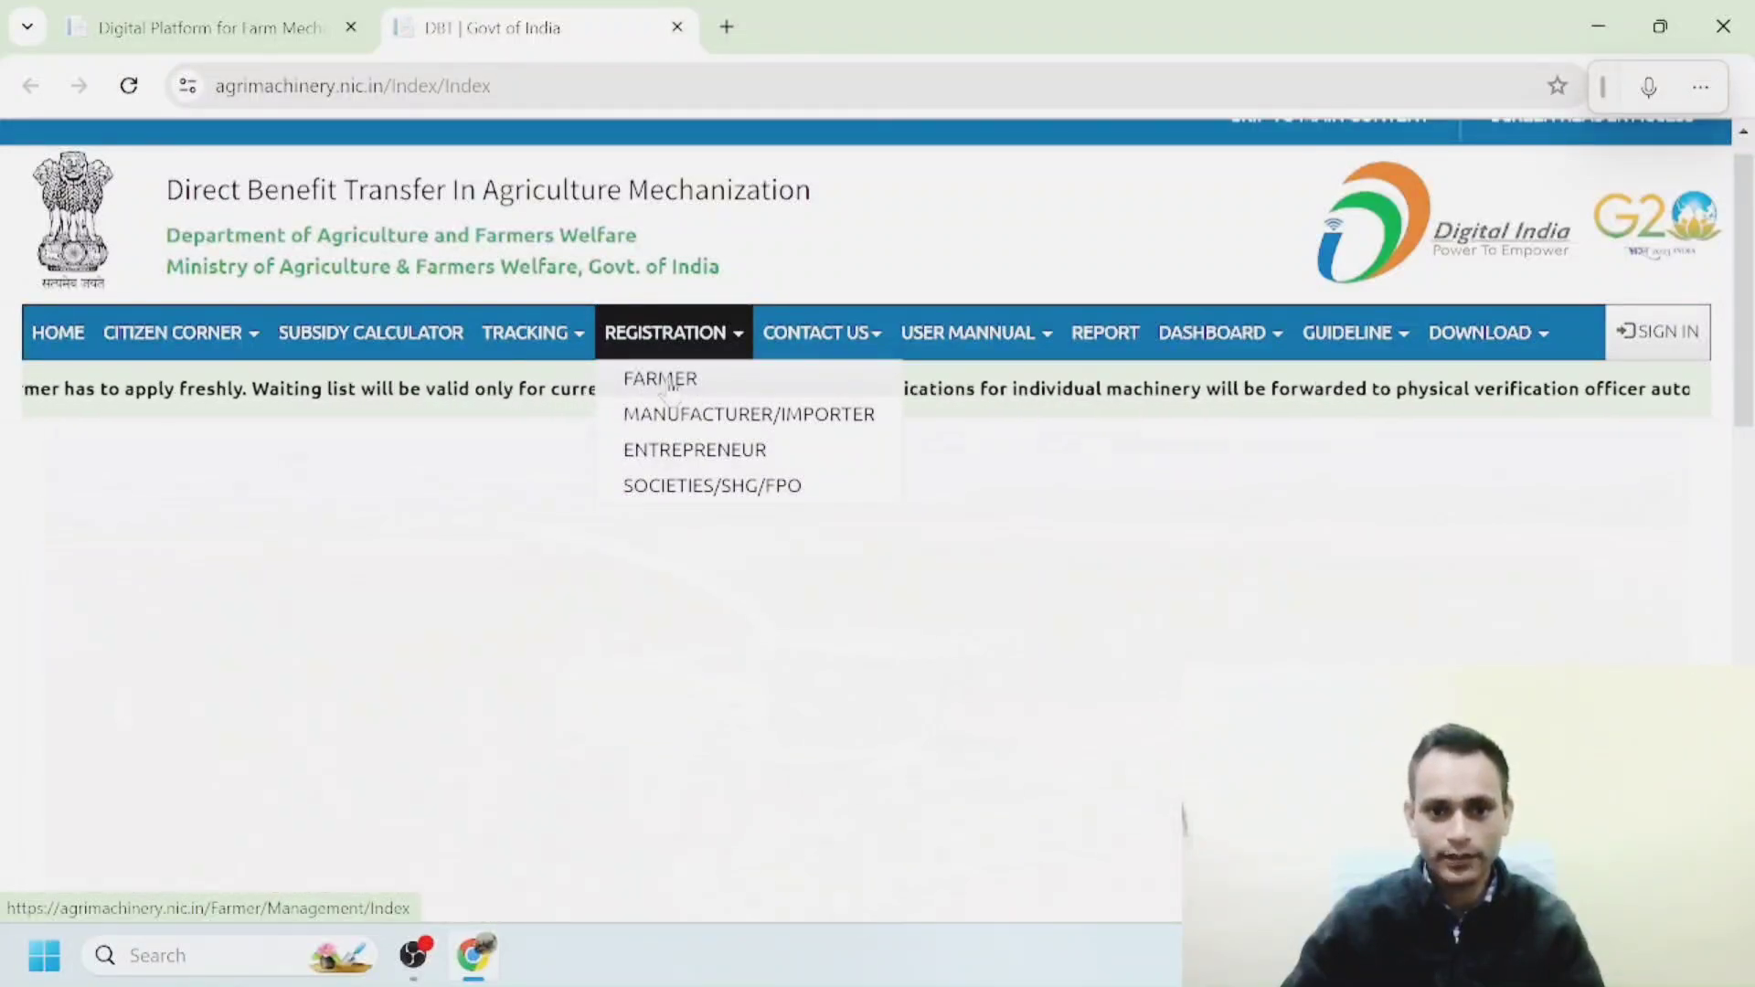
Choose Farmer registration and dismiss the Important Information notice.
left_click(668, 383)
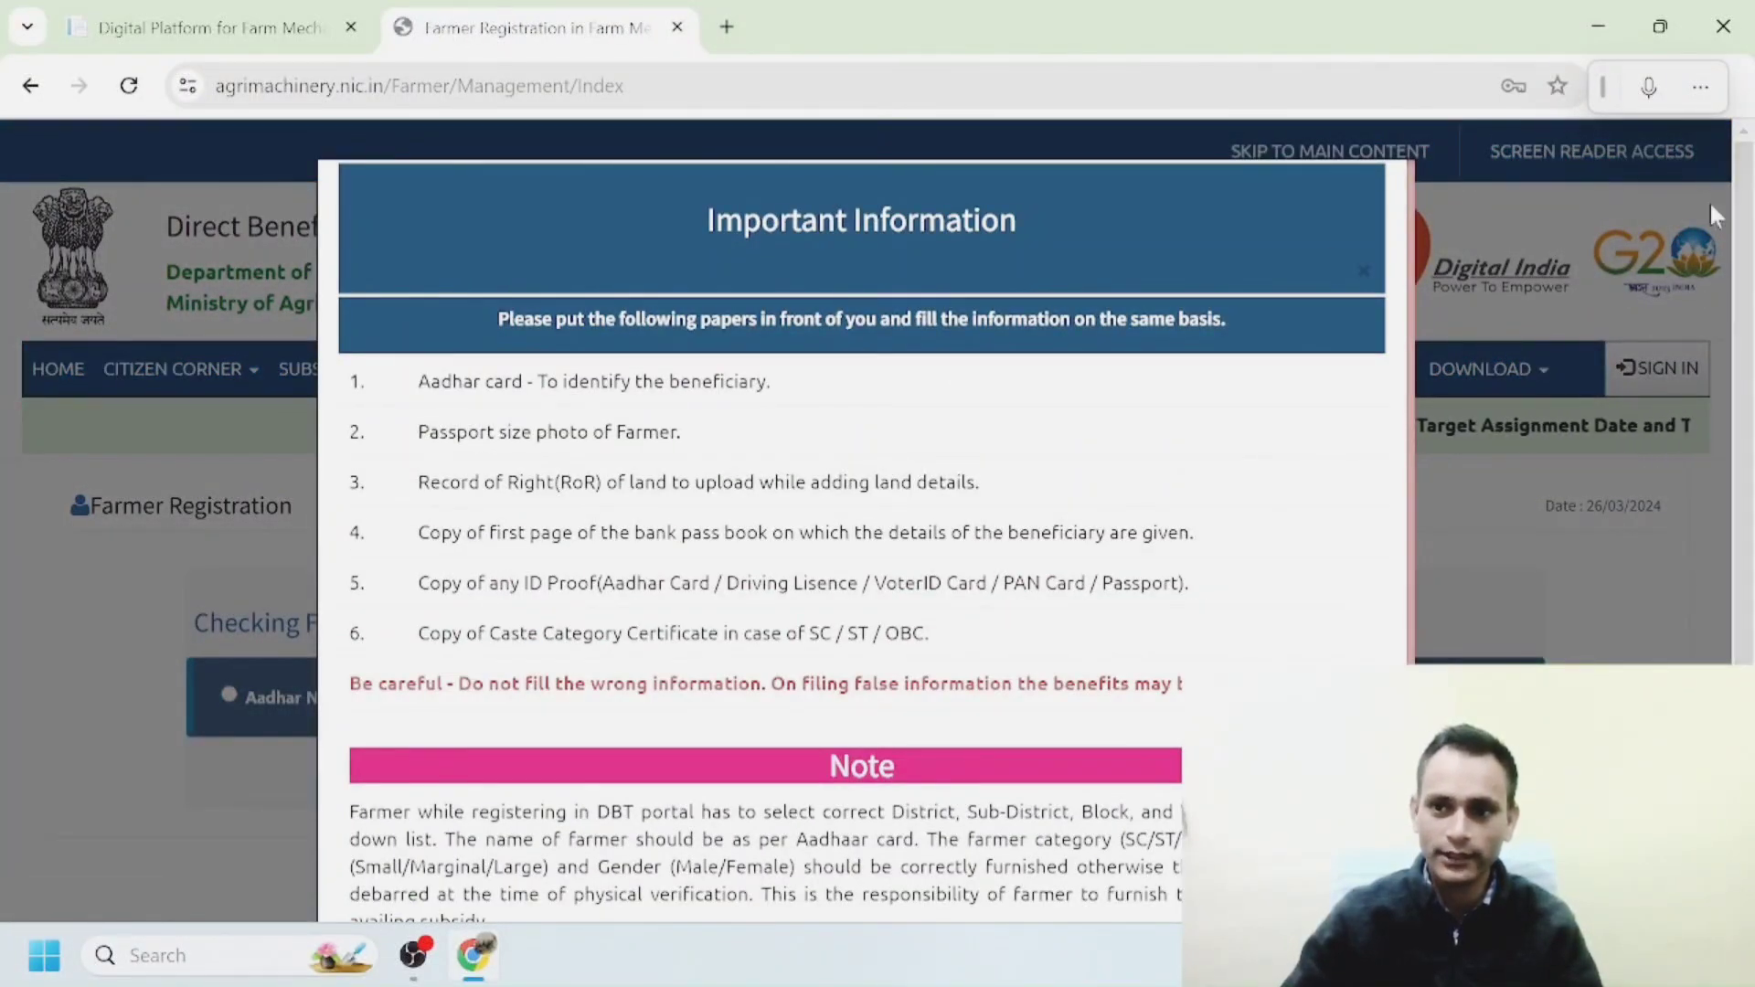
scroll(1714, 216, "down", 3)
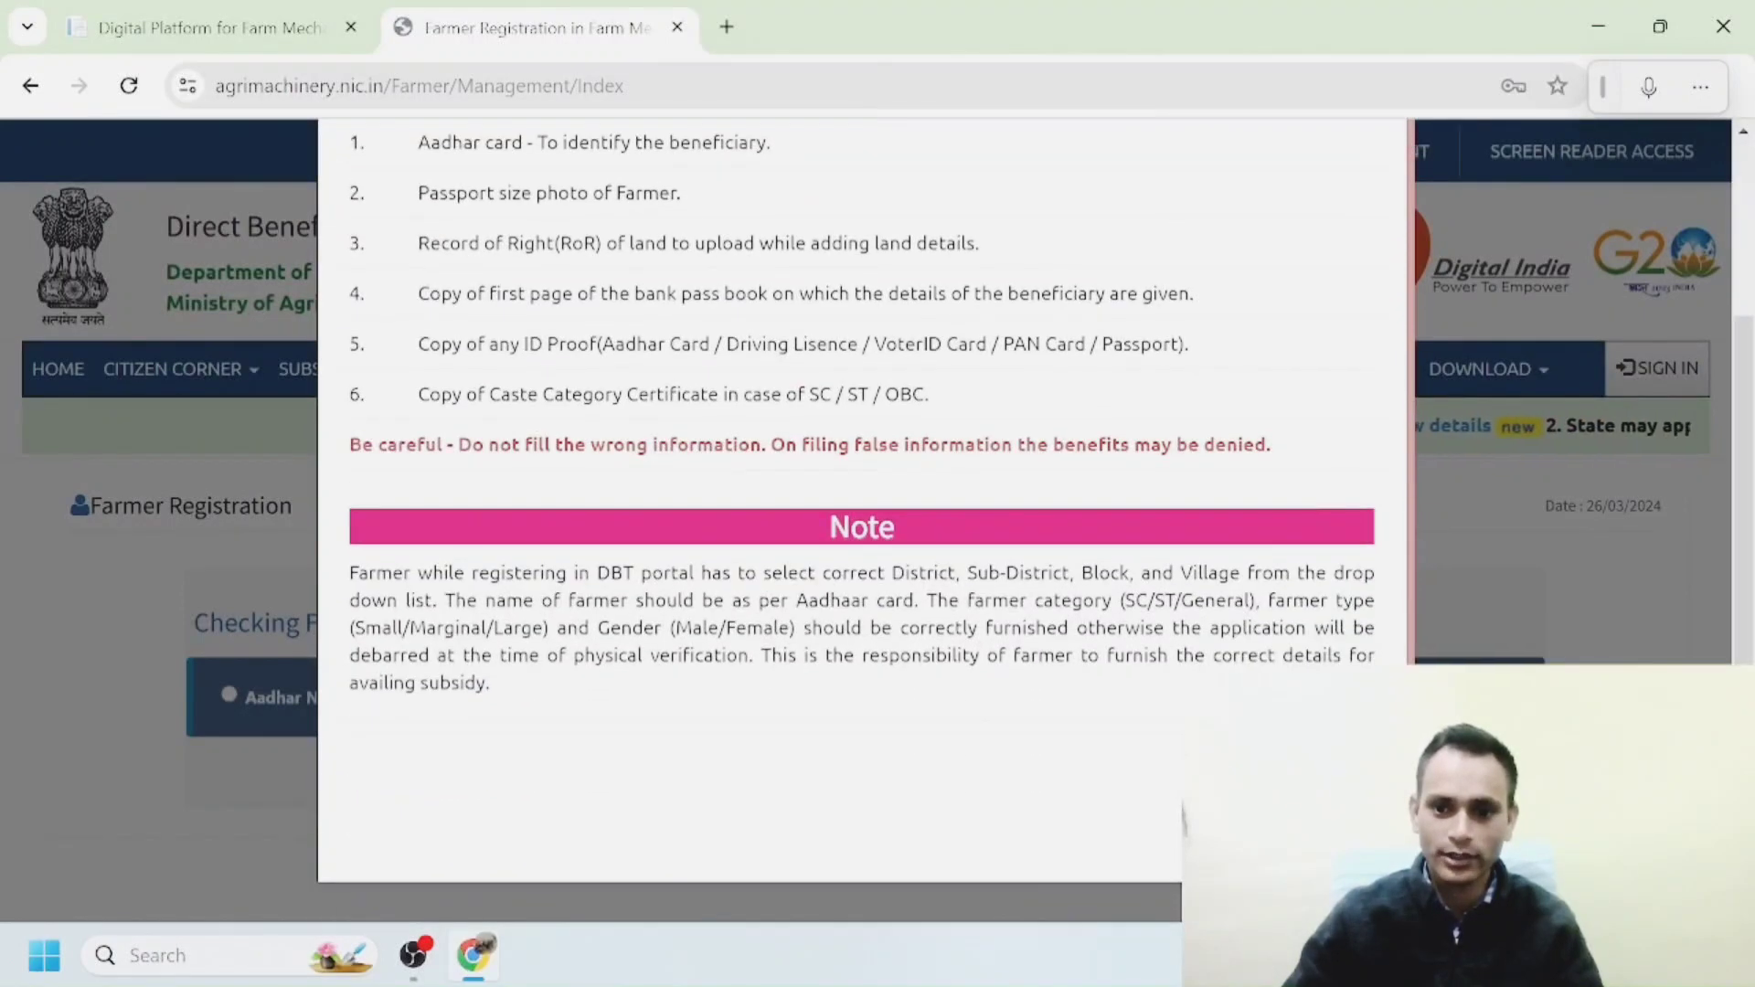
key("Escape")
scroll(1741, 256, "down", 1)
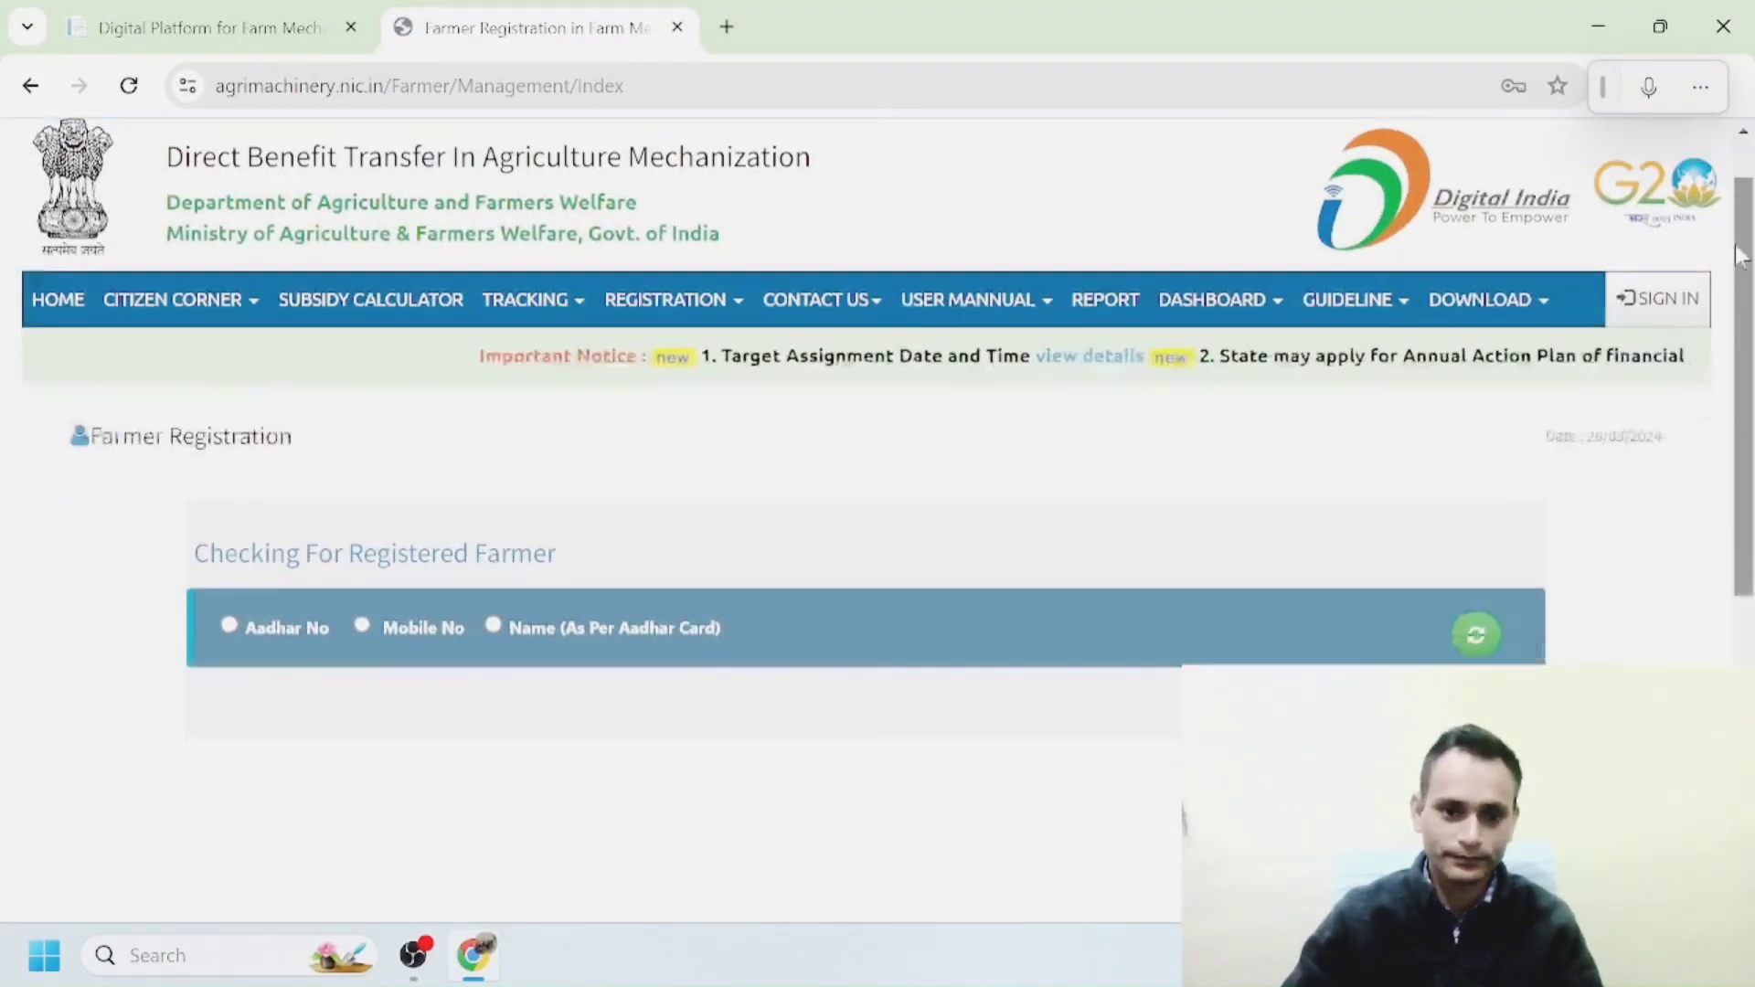
scroll(1742, 256, "down", 3)
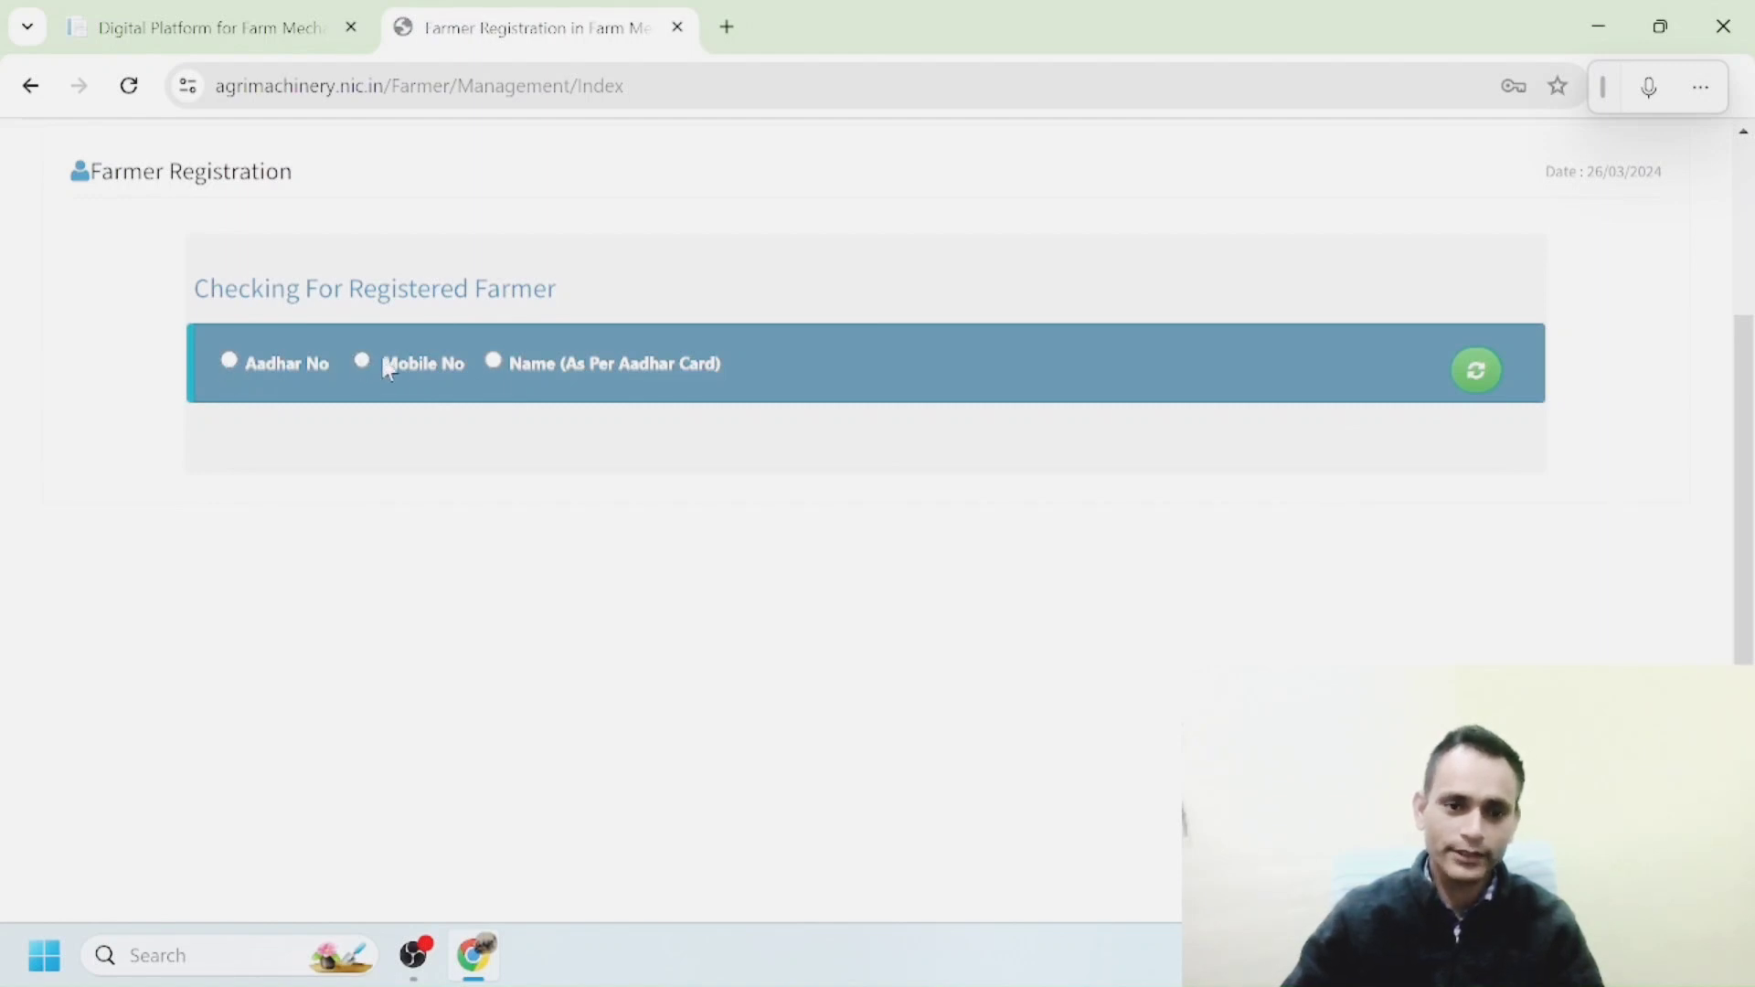
Check registration by Aadhaar number with state UTTARAKHAND, entering the farmer's Aadhaar number.
left_click(229, 362)
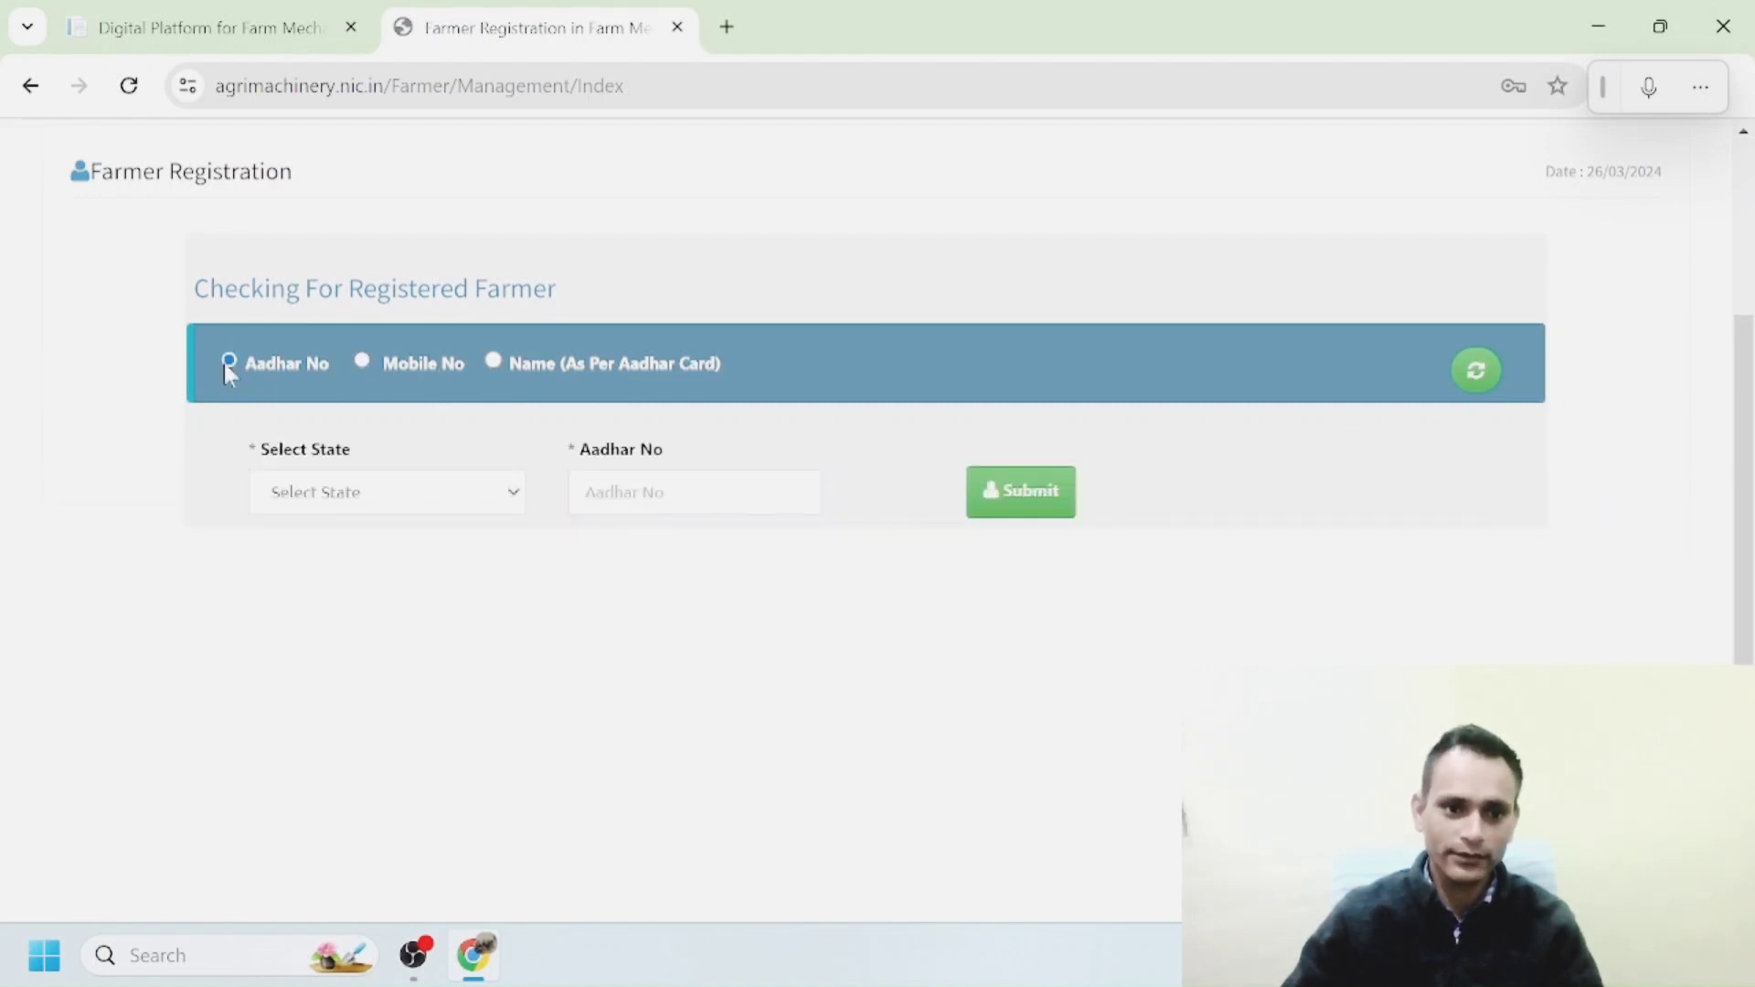
left_click(466, 505)
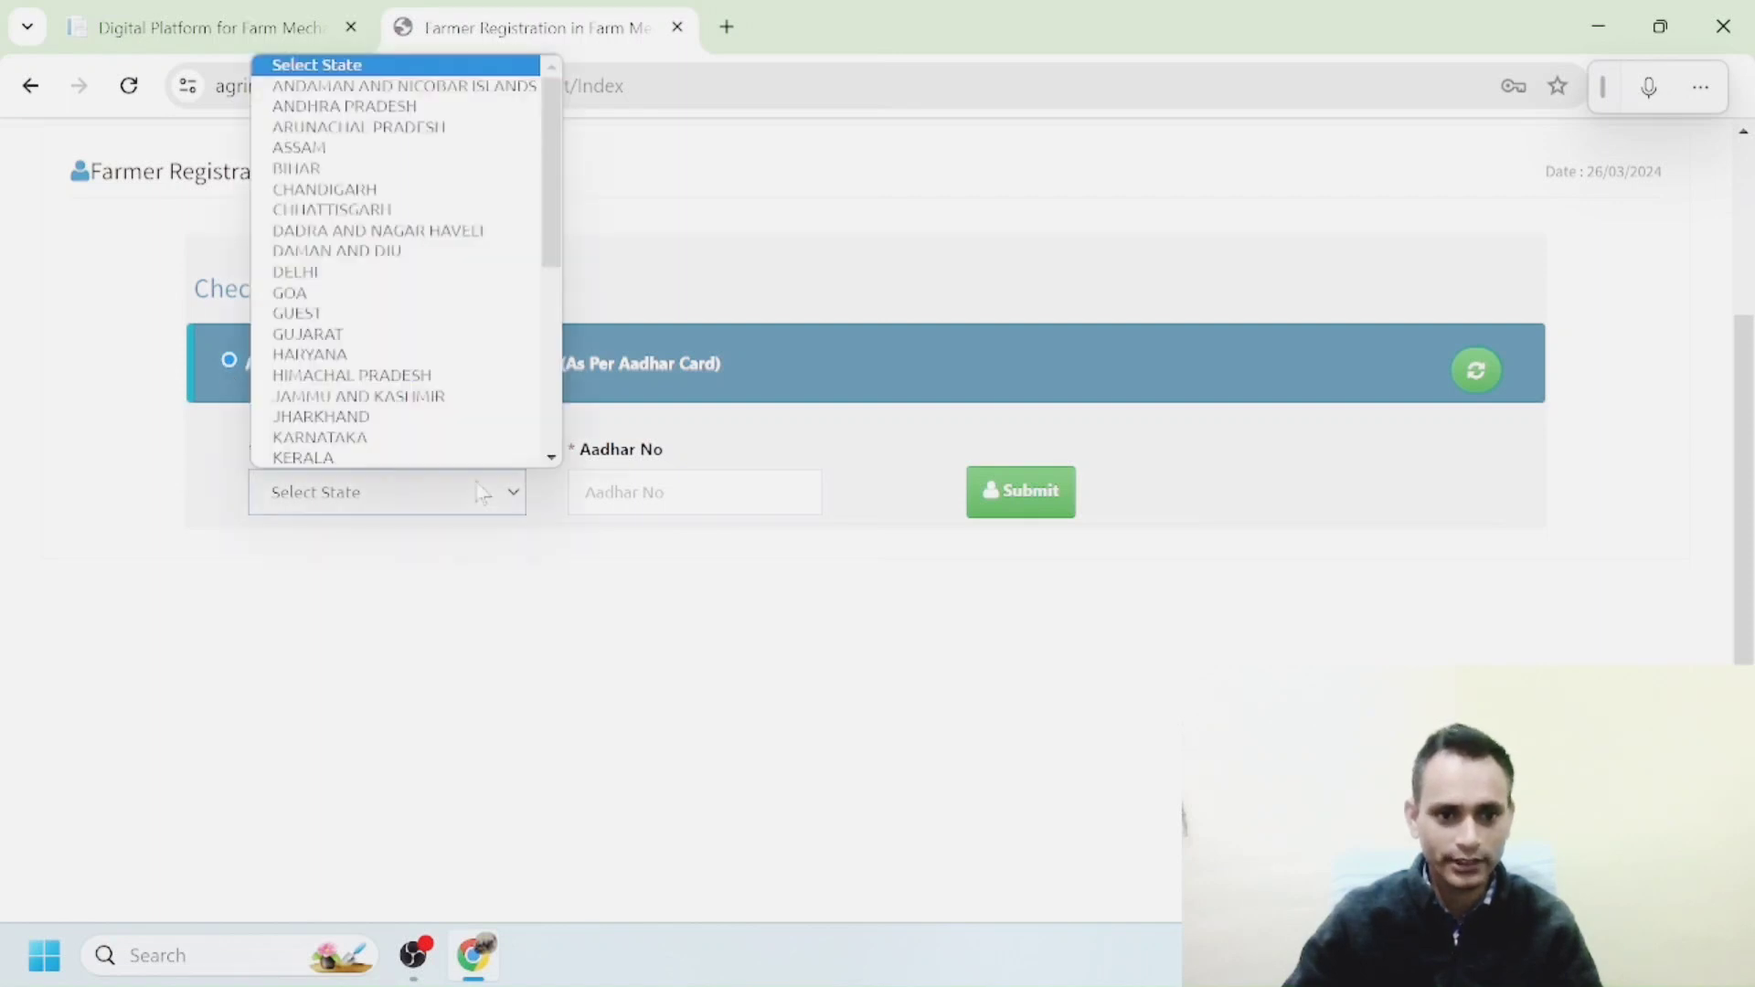
scroll(435, 399, "down", 4)
left_click(348, 438)
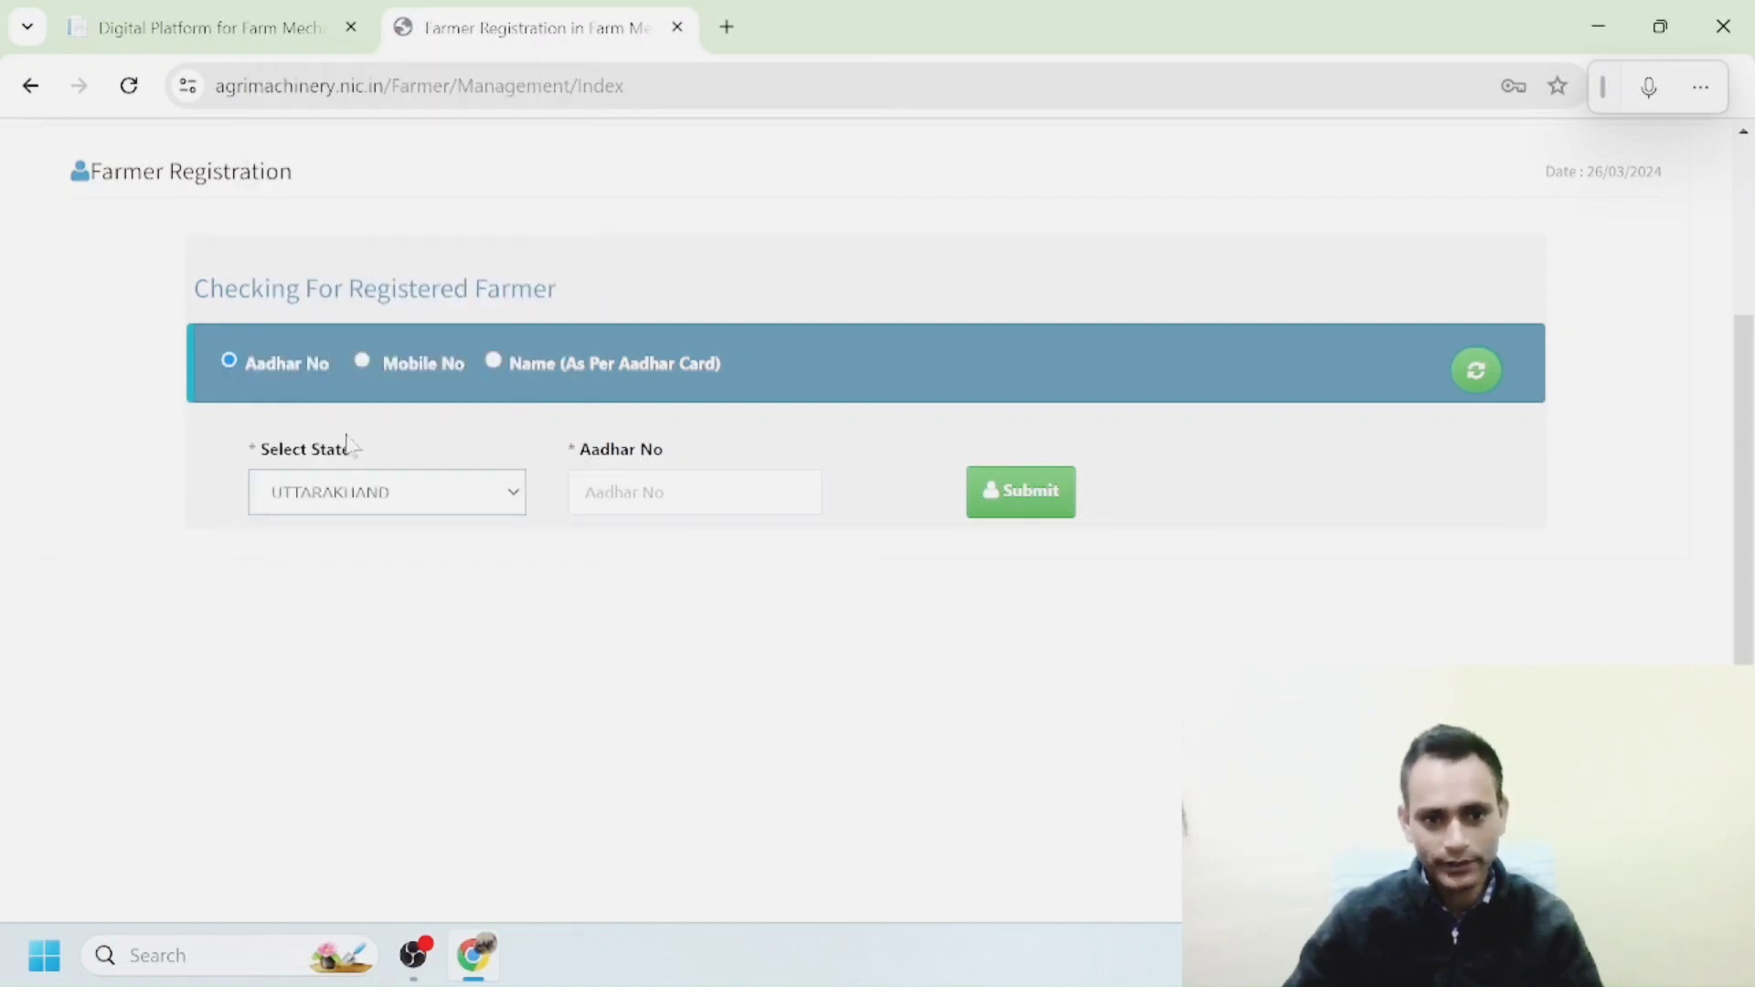
left_click(695, 492)
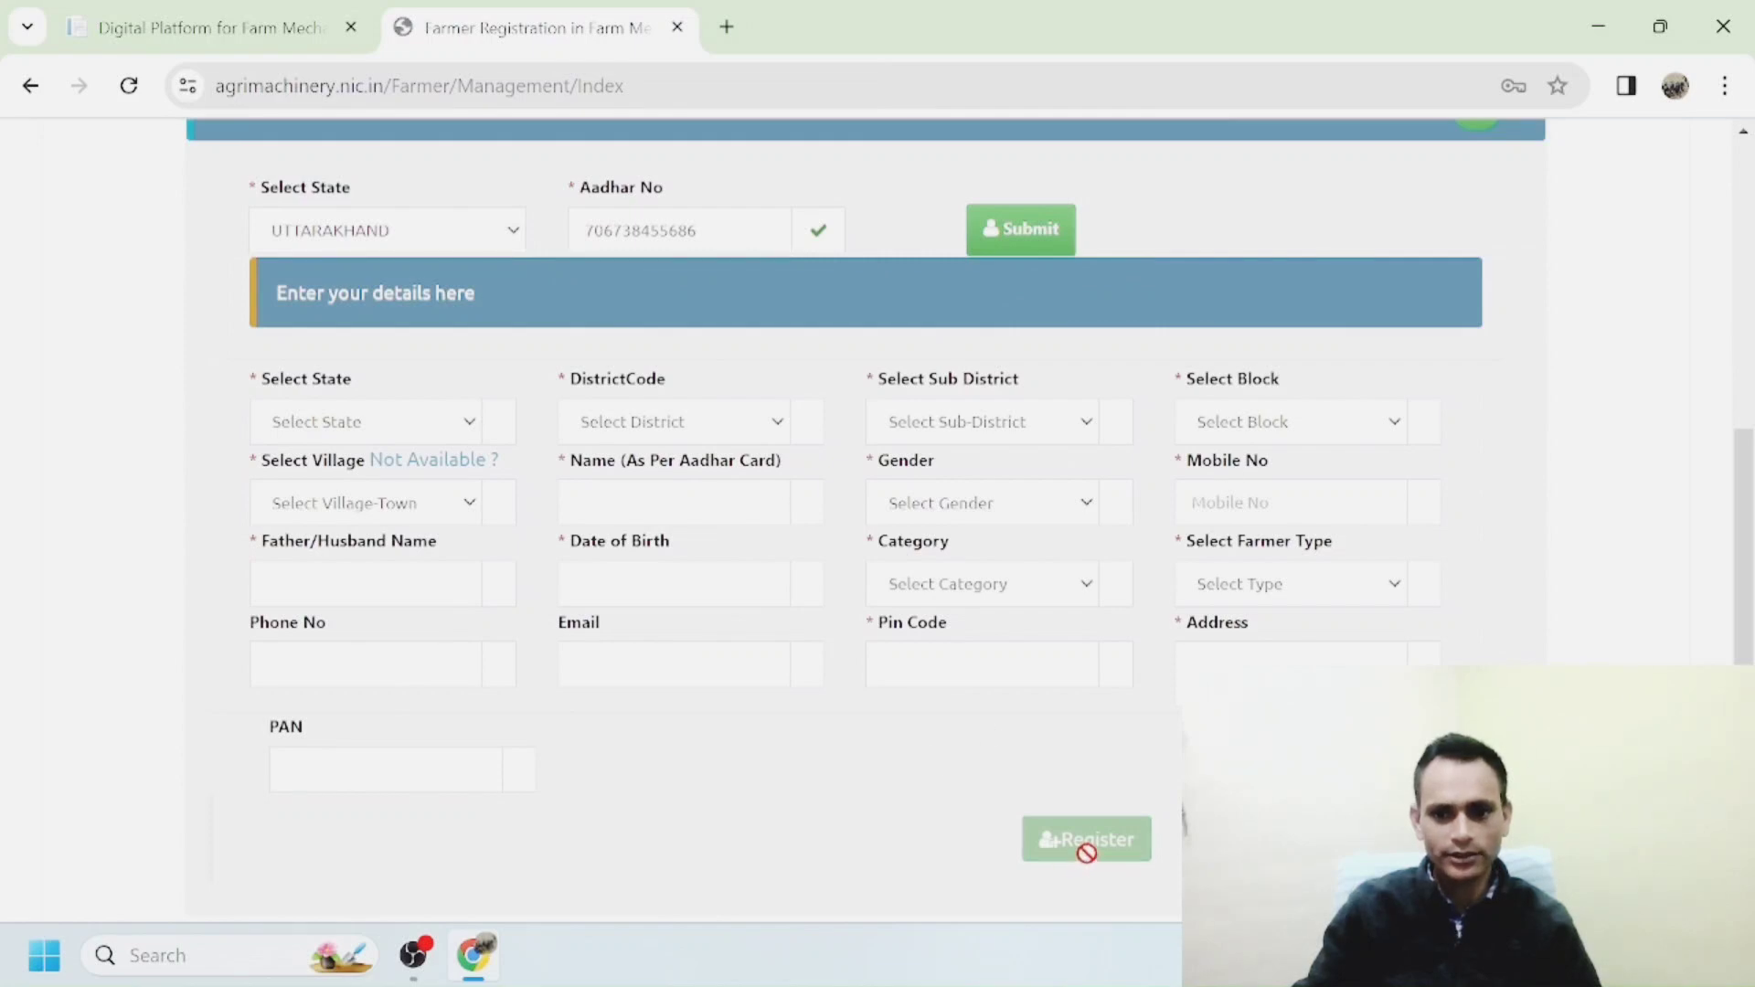
Set the location to UTTARAKHAND, district NAINITAL, sub-district Nainital, block KOTABAG, village Salwa.
scroll(614, 320, "up", 1)
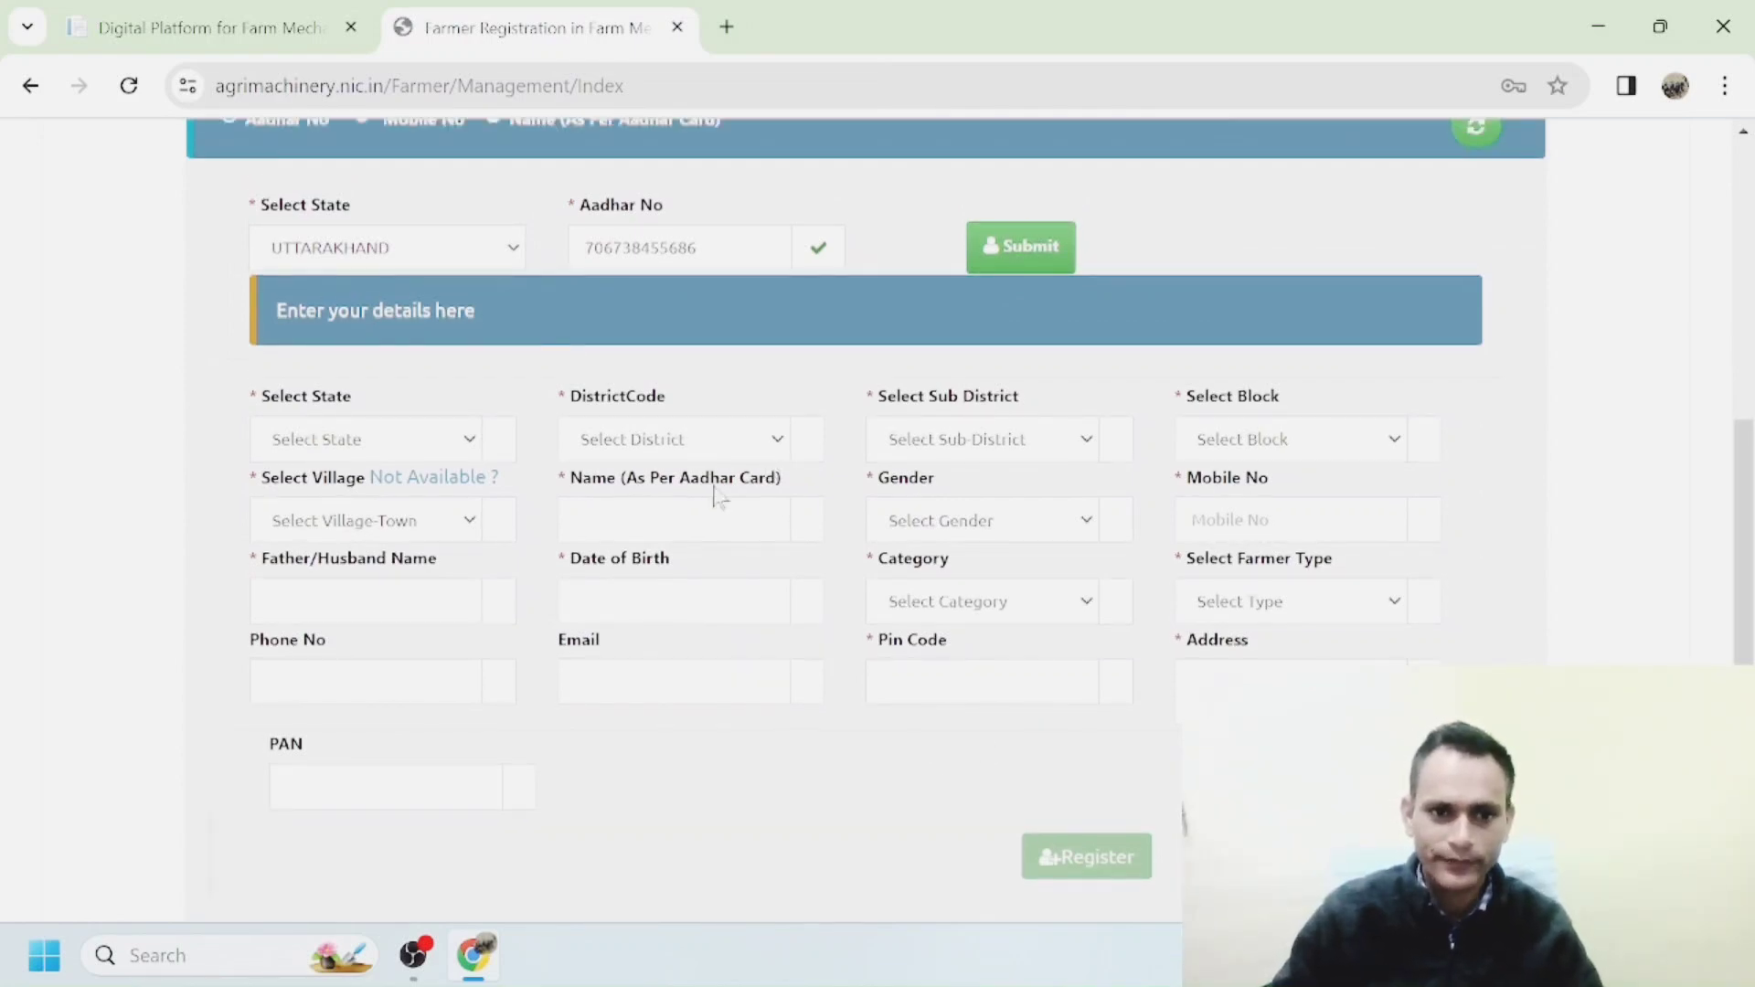
left_click(469, 439)
scroll(369, 881, "down", 5)
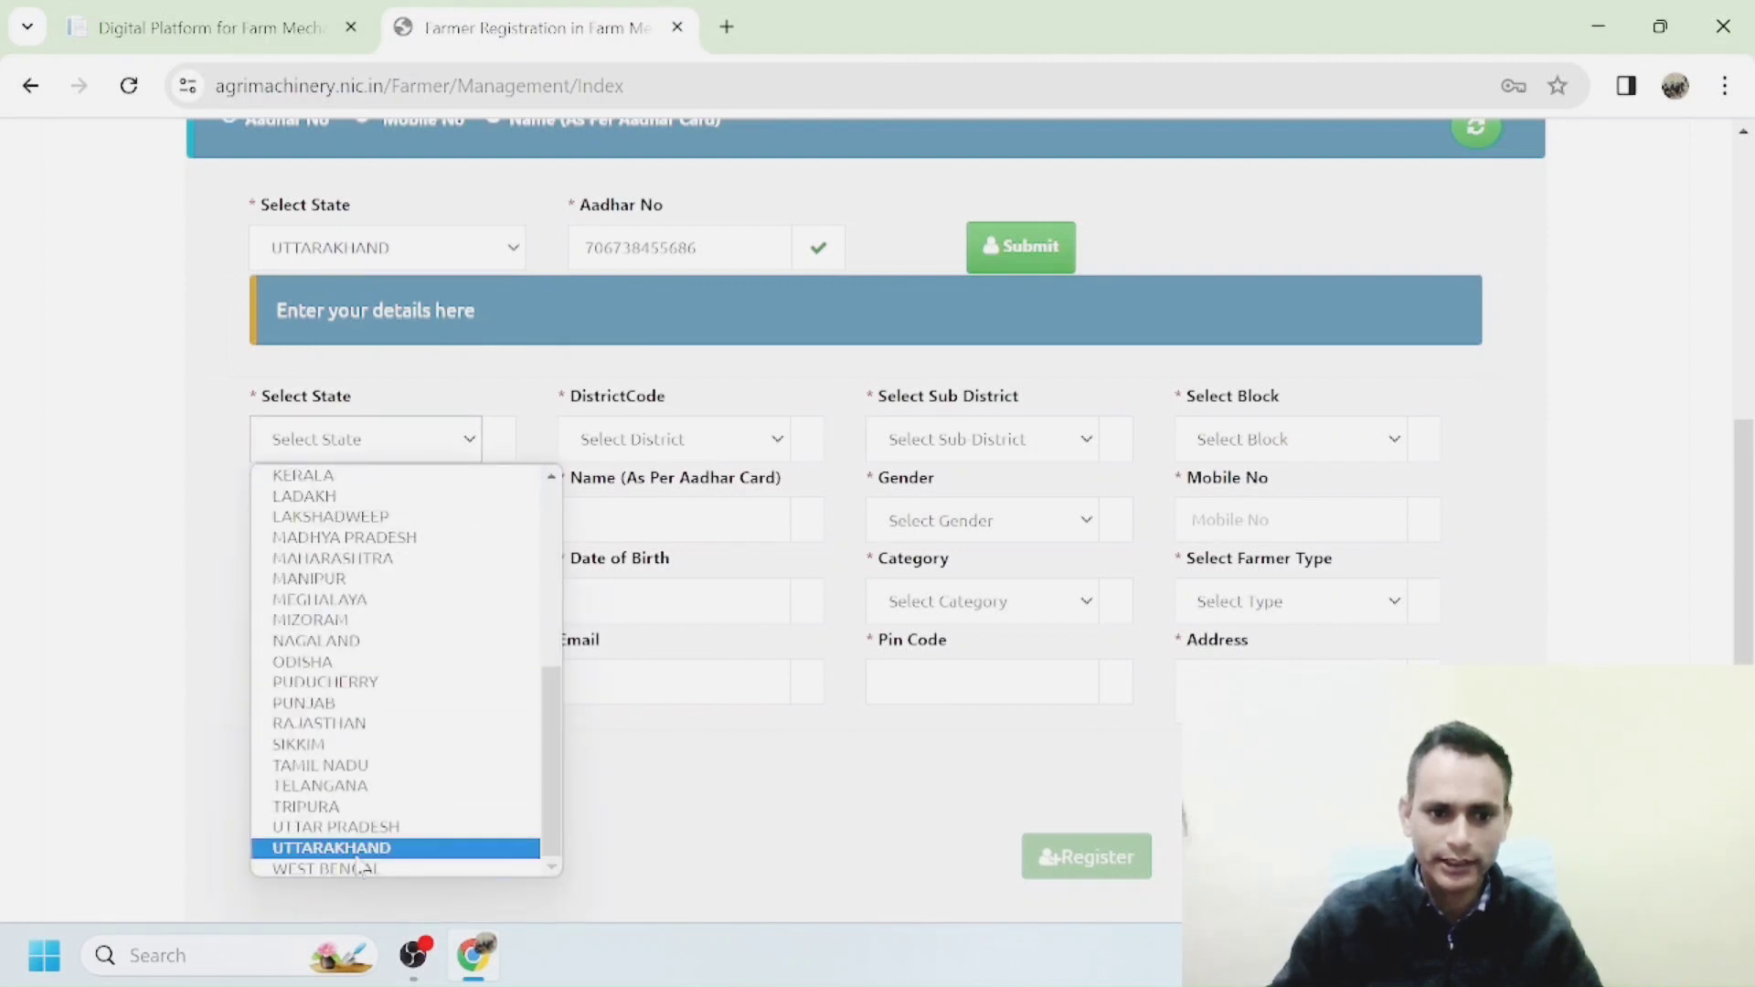
left_click(358, 859)
left_click(777, 438)
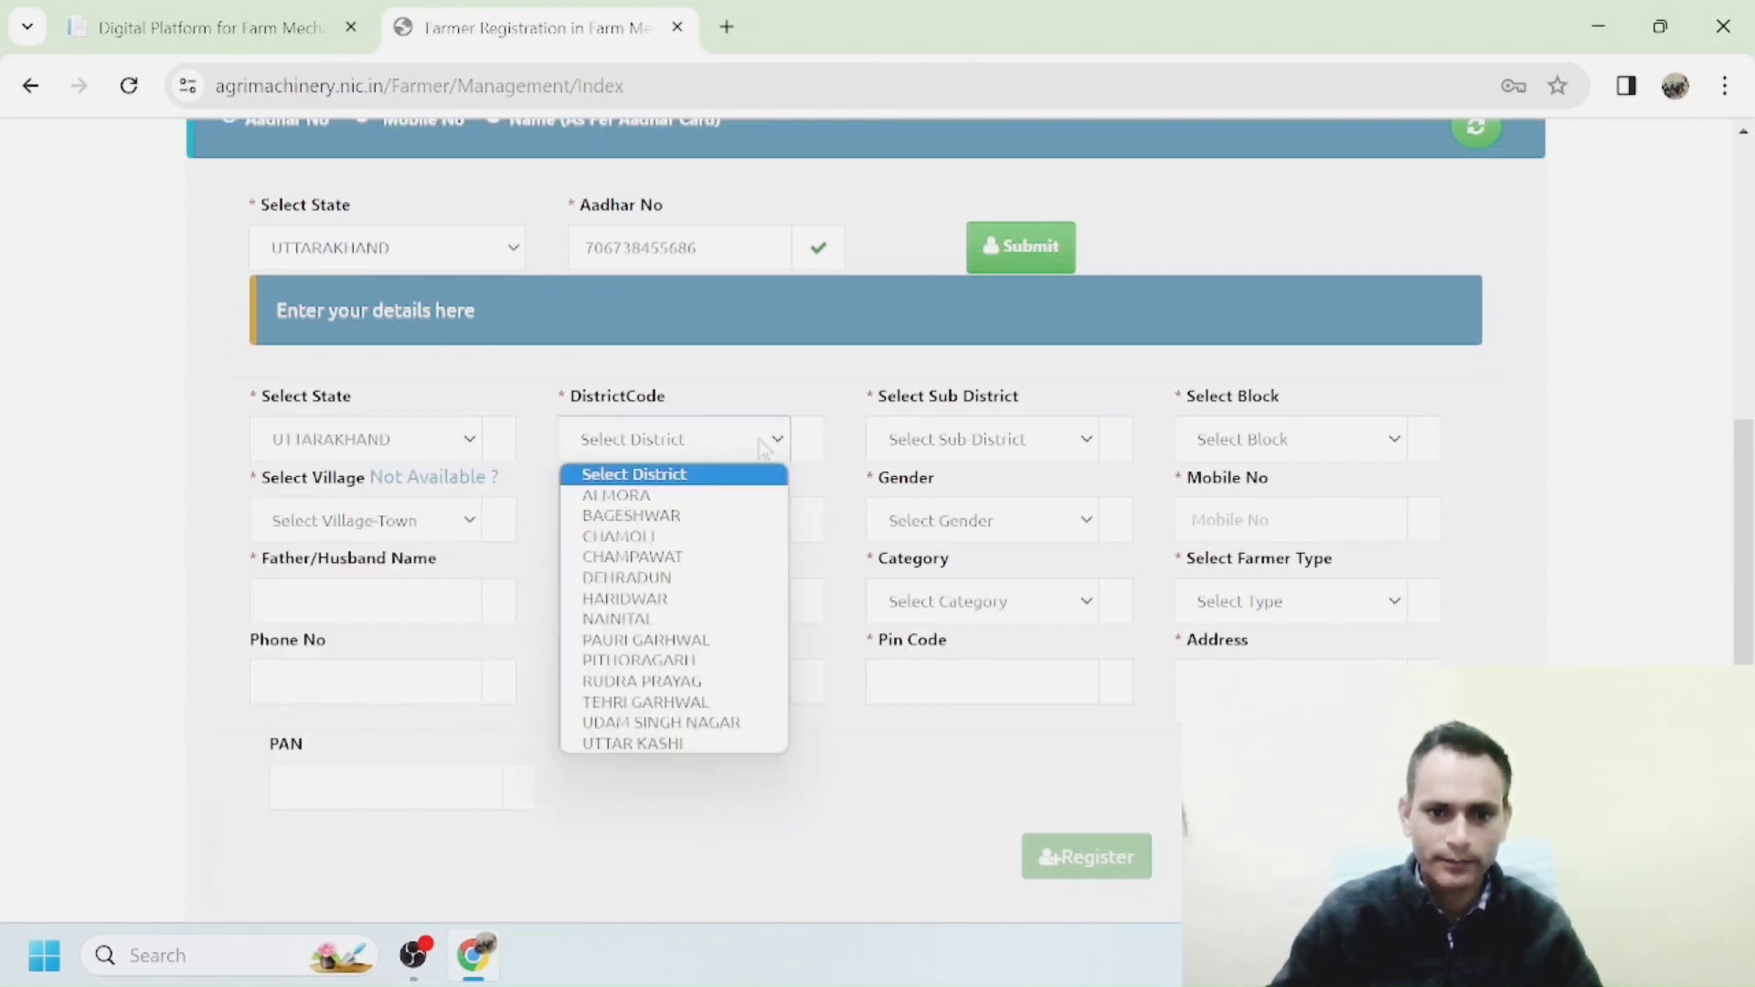
left_click(618, 619)
left_click(1051, 445)
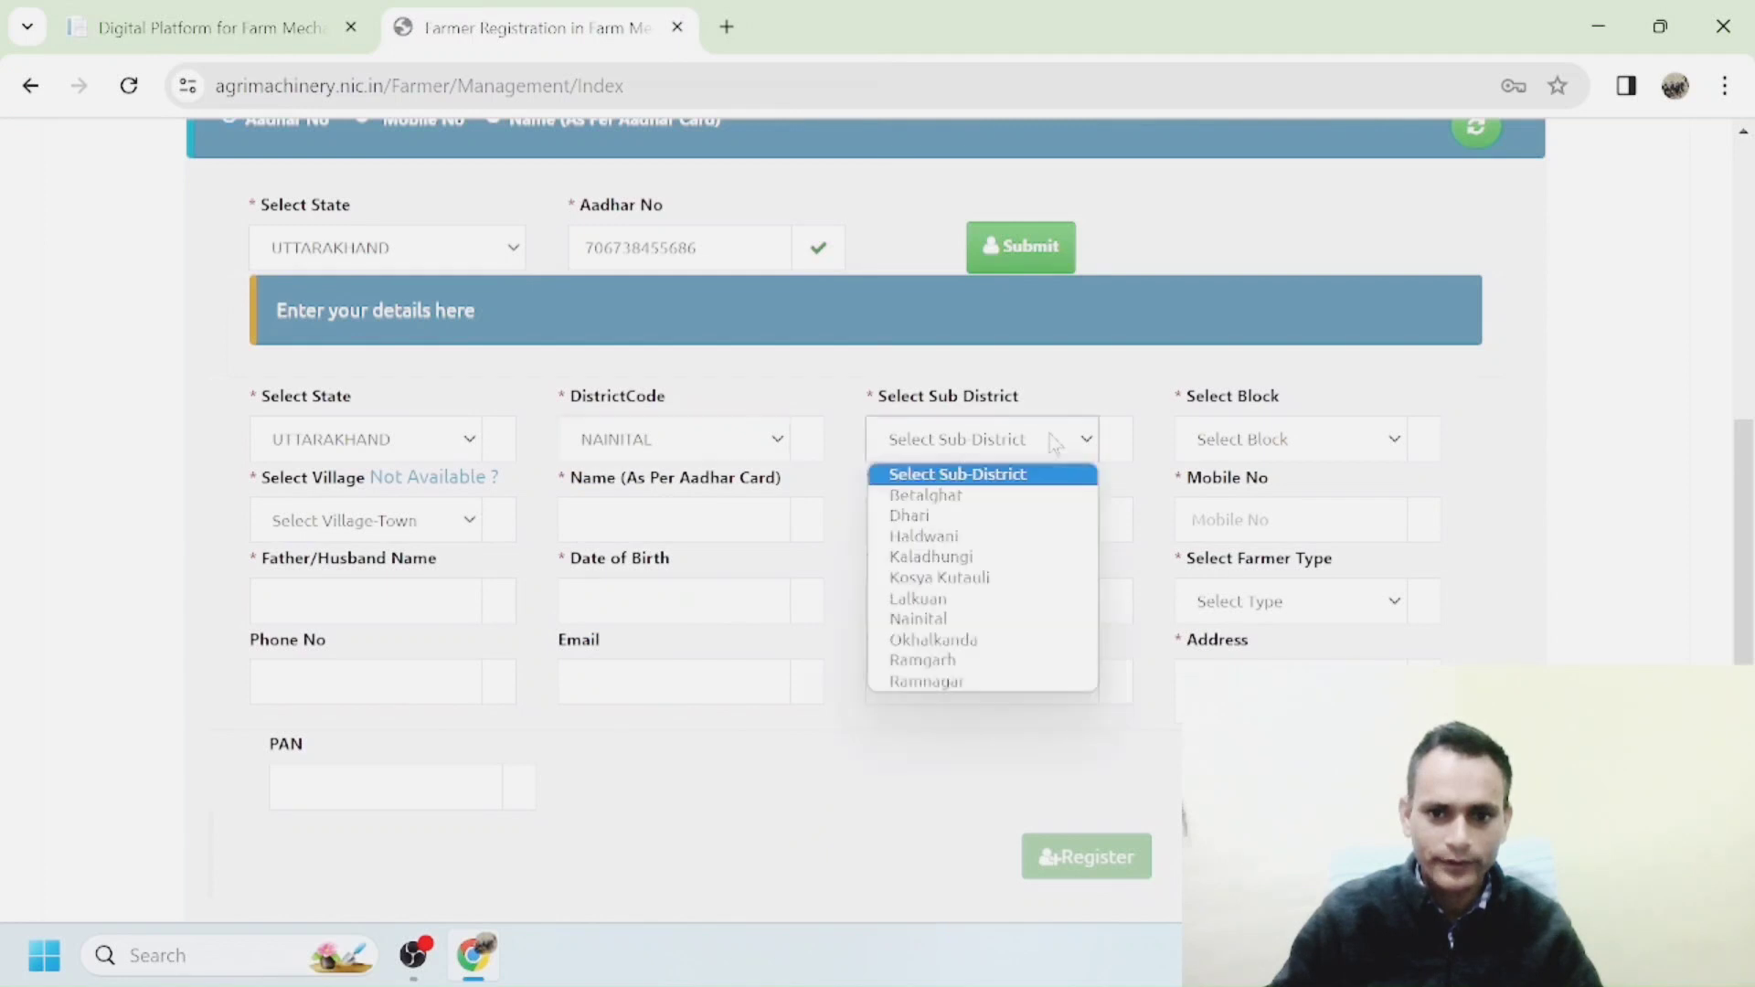
left_click(917, 640)
left_click(1290, 439)
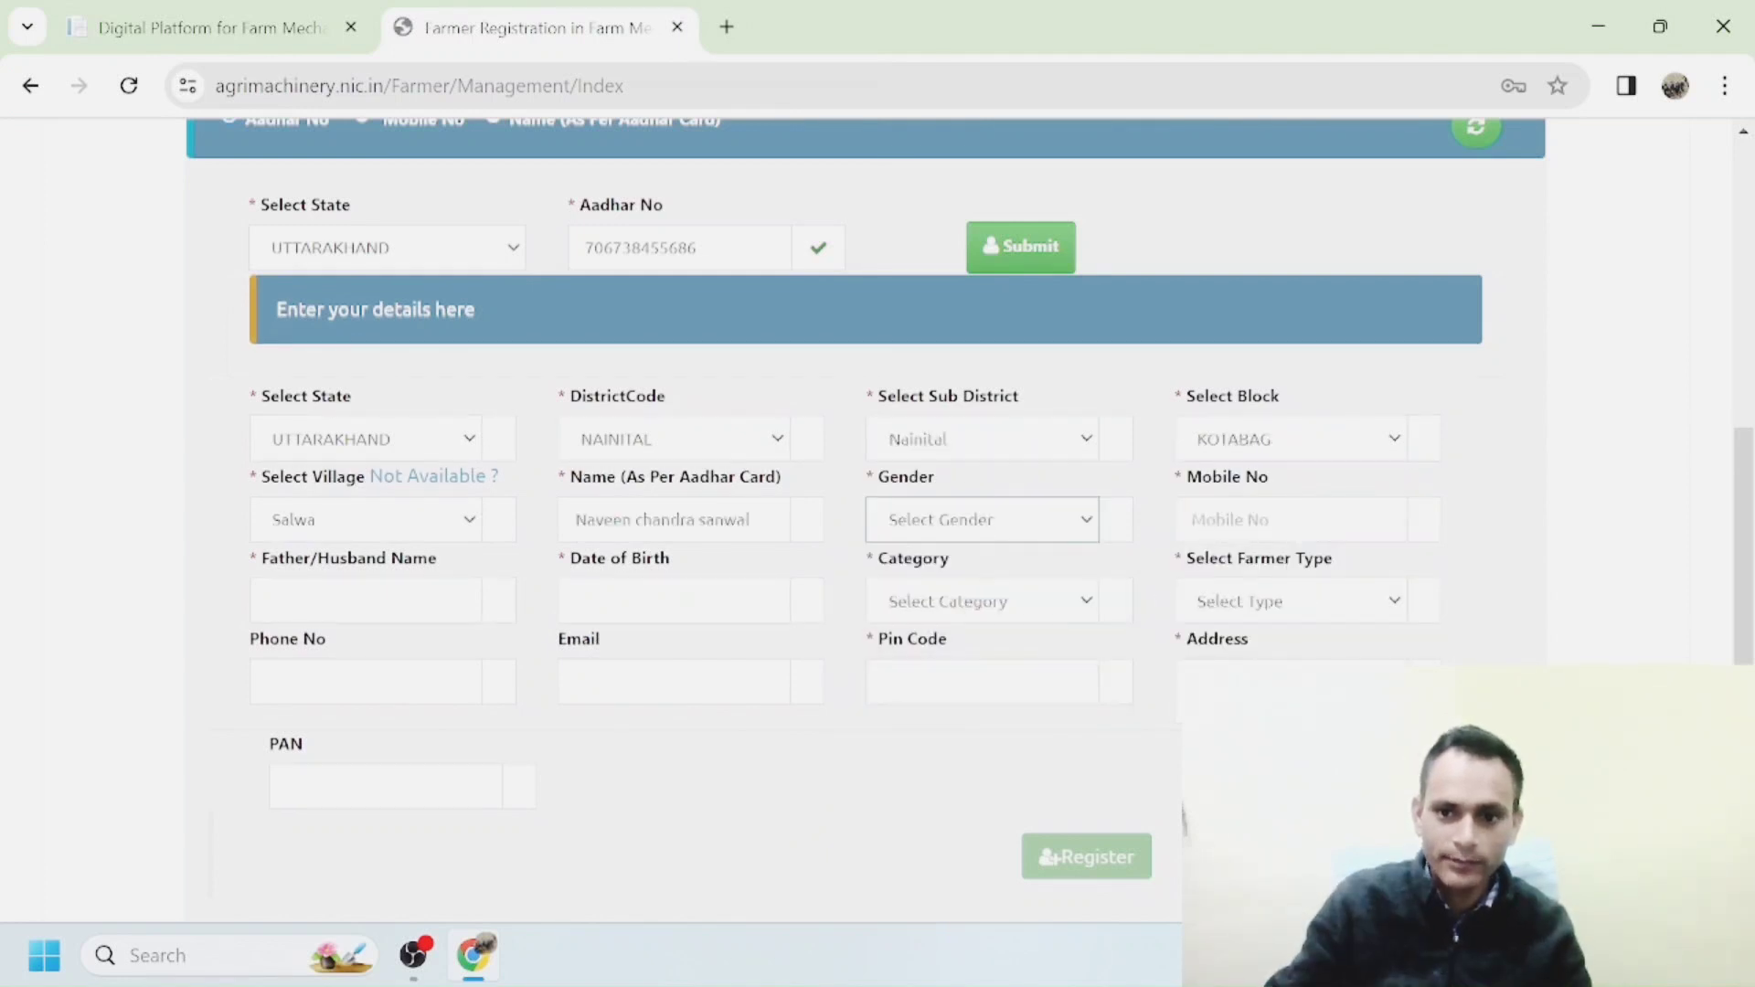
Enter the farmer's mobile number and father/husband name.
left_click(1289, 519)
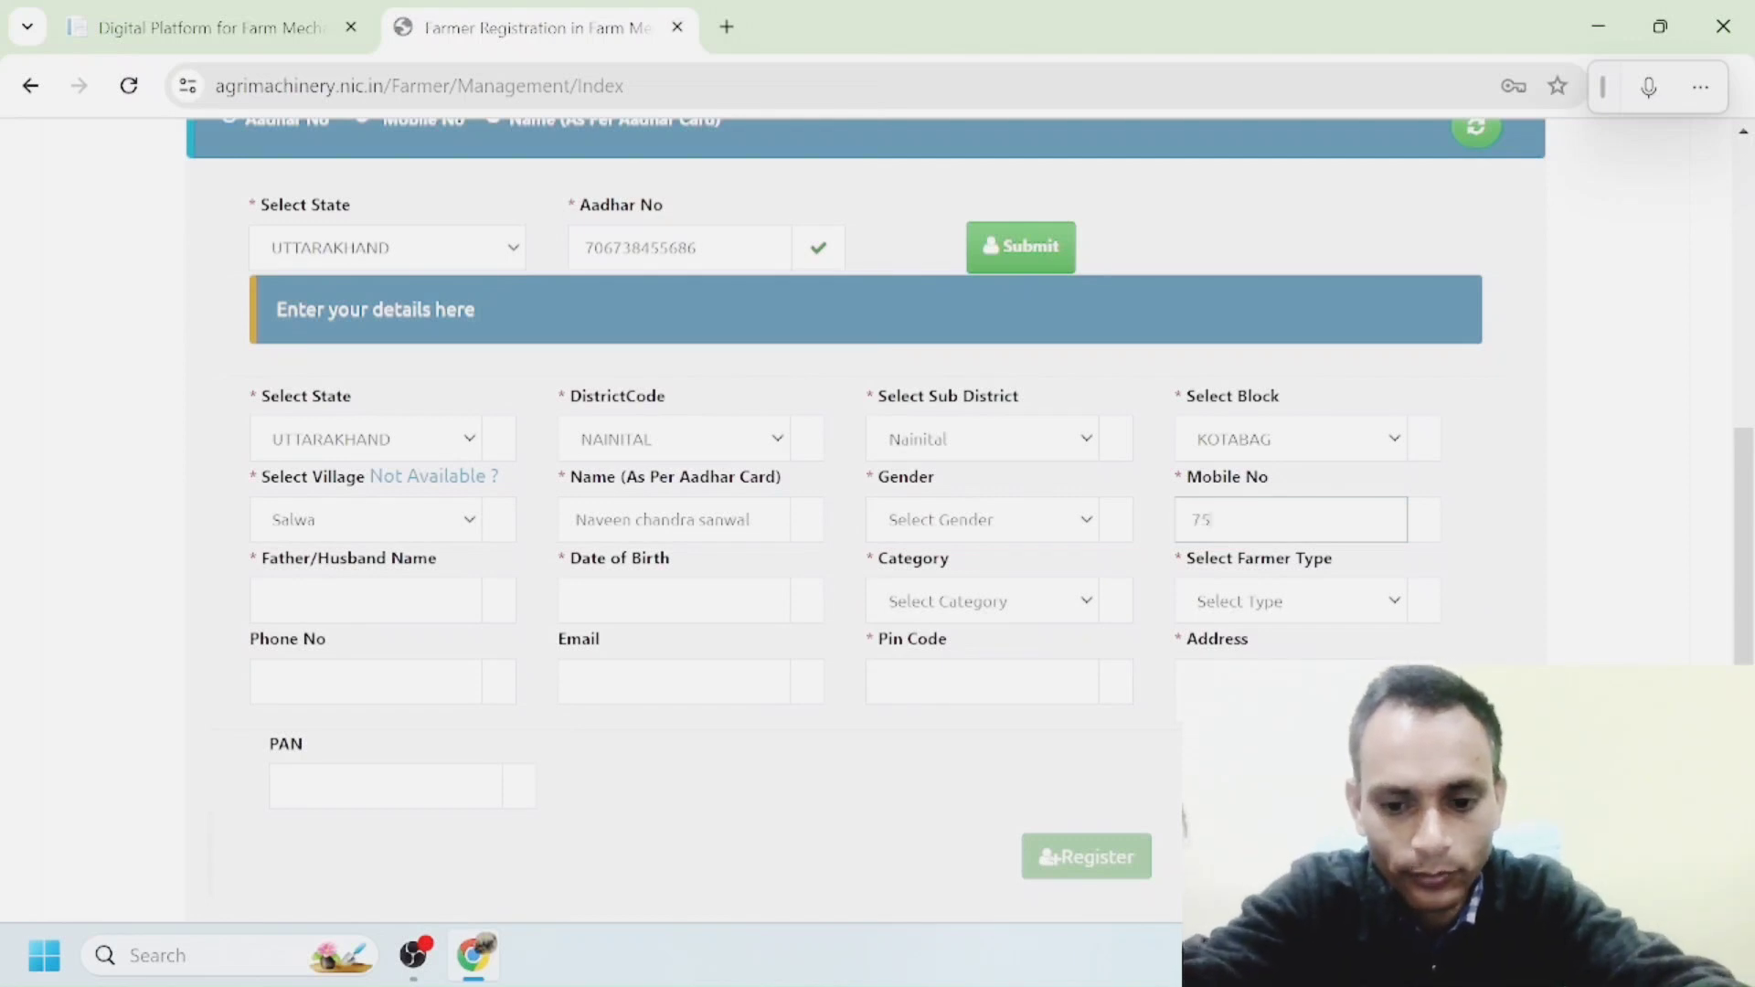
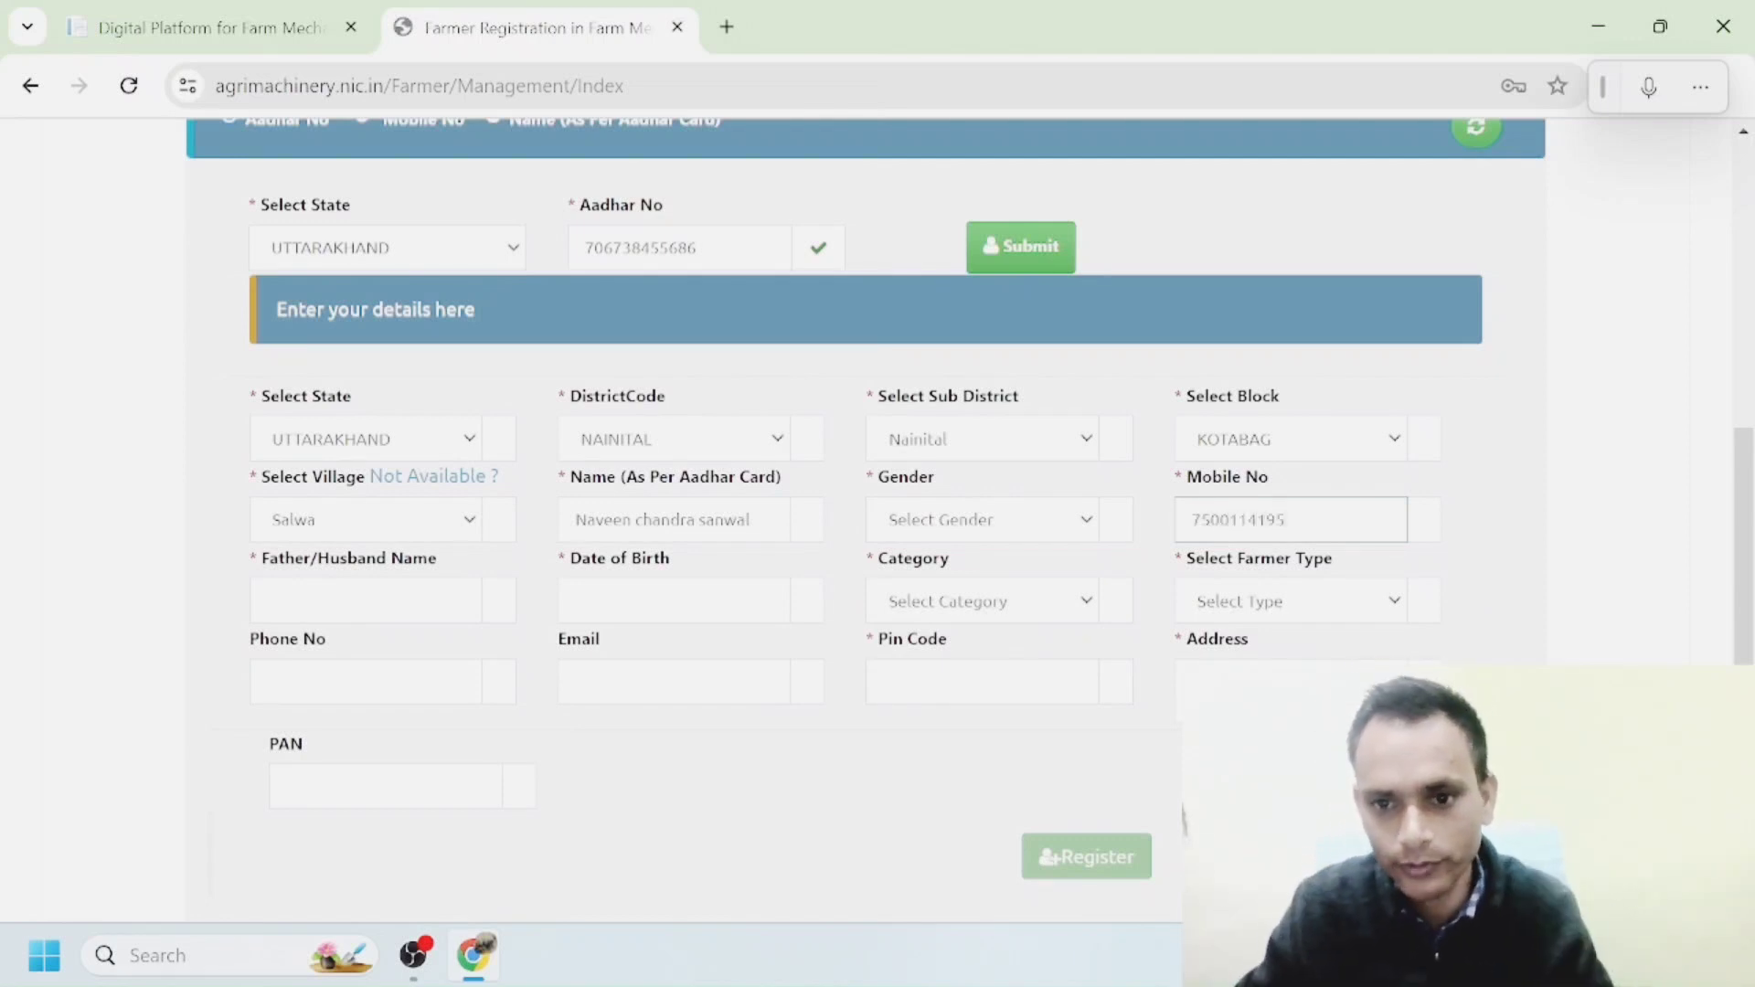
left_click(366, 600)
left_click(384, 786)
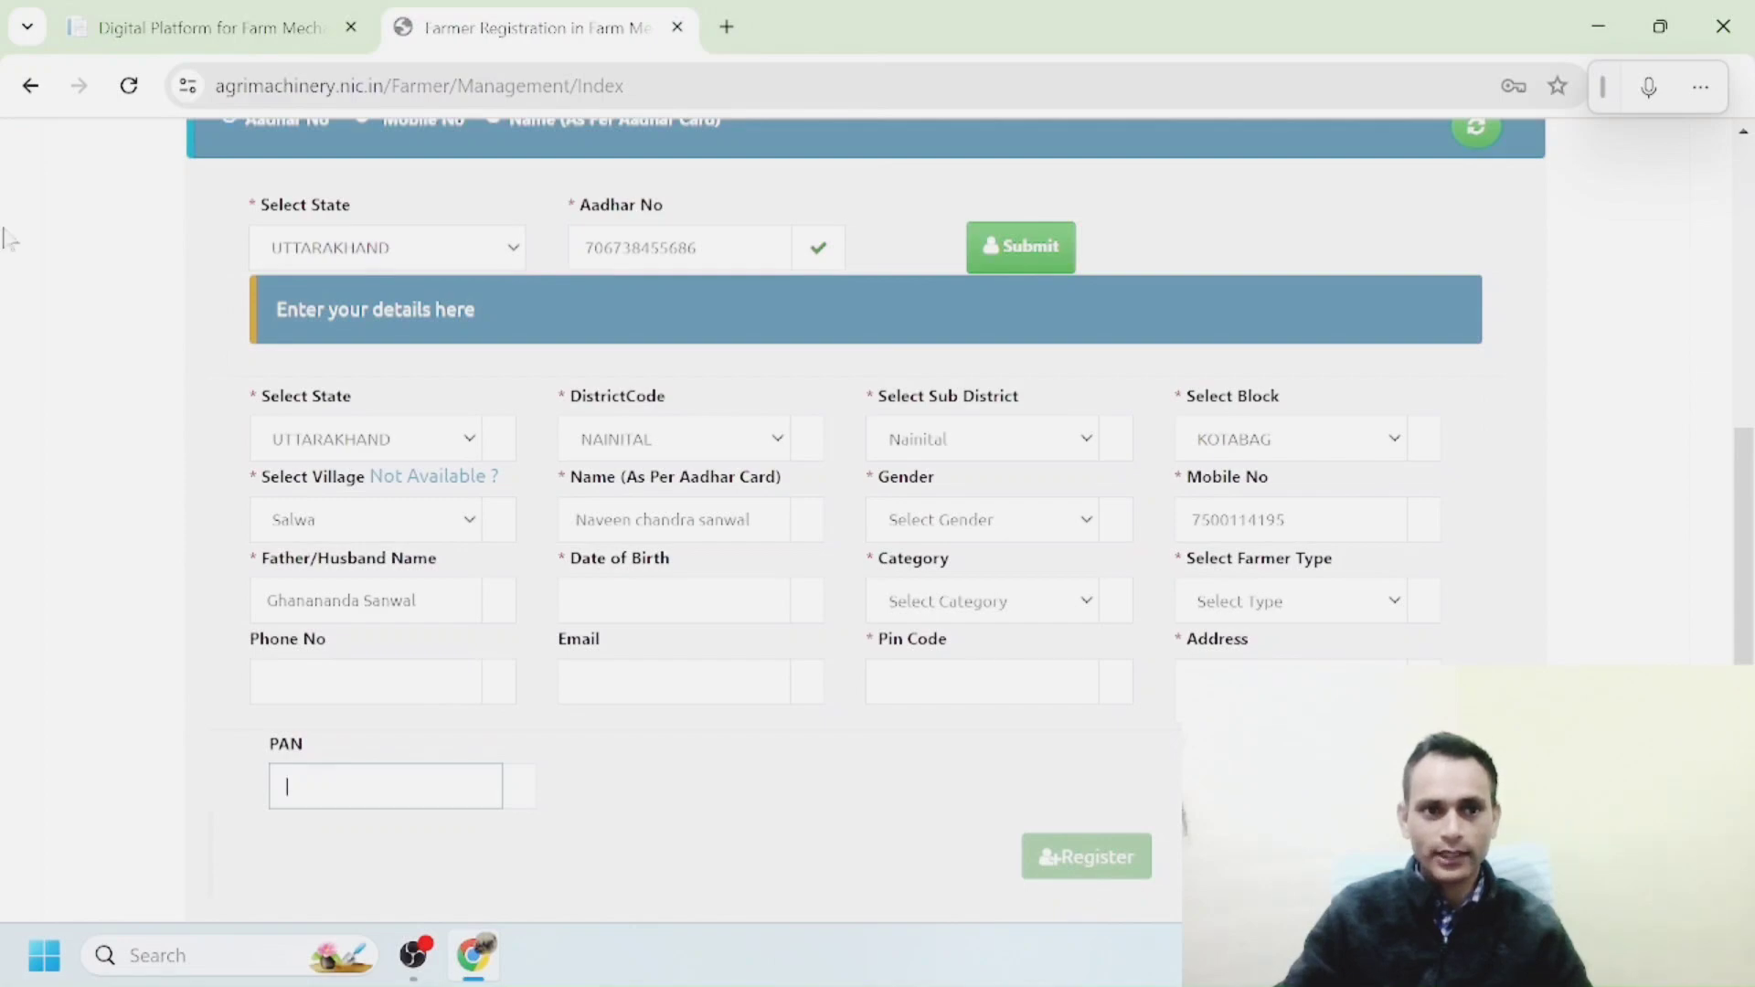
Sign in as a Farmer with the account user ID and password, then open Add Documents Details.
left_click(30, 85)
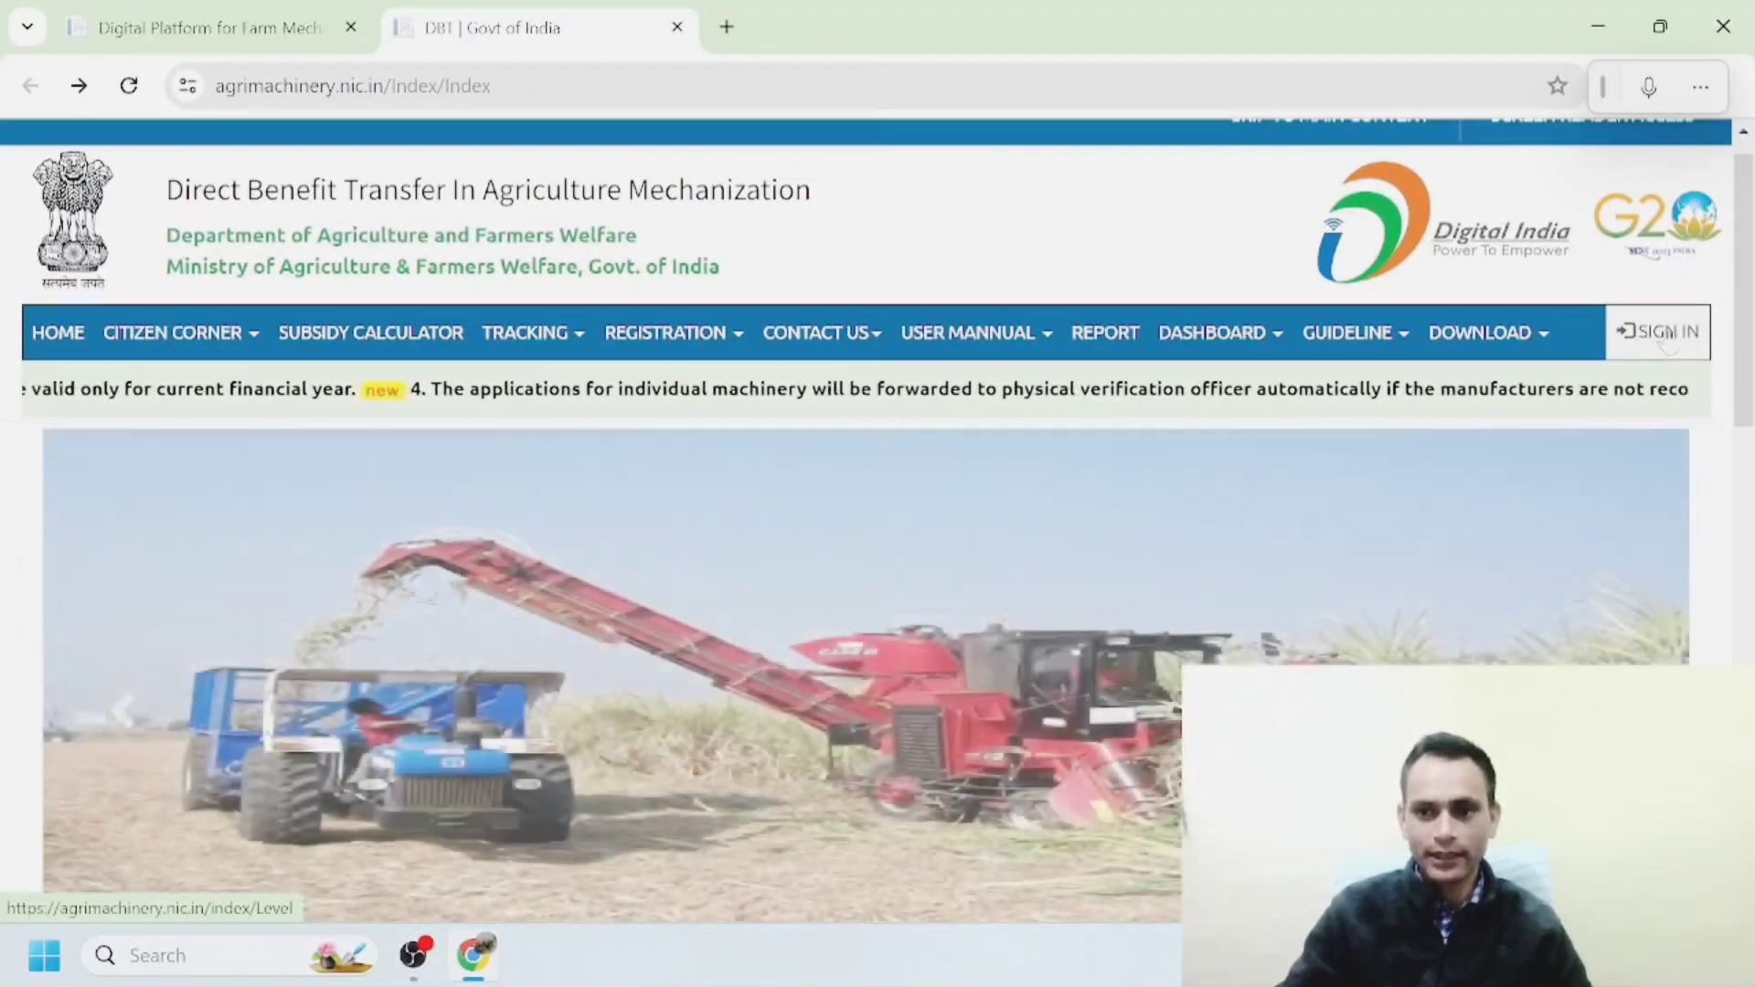
left_click(1641, 344)
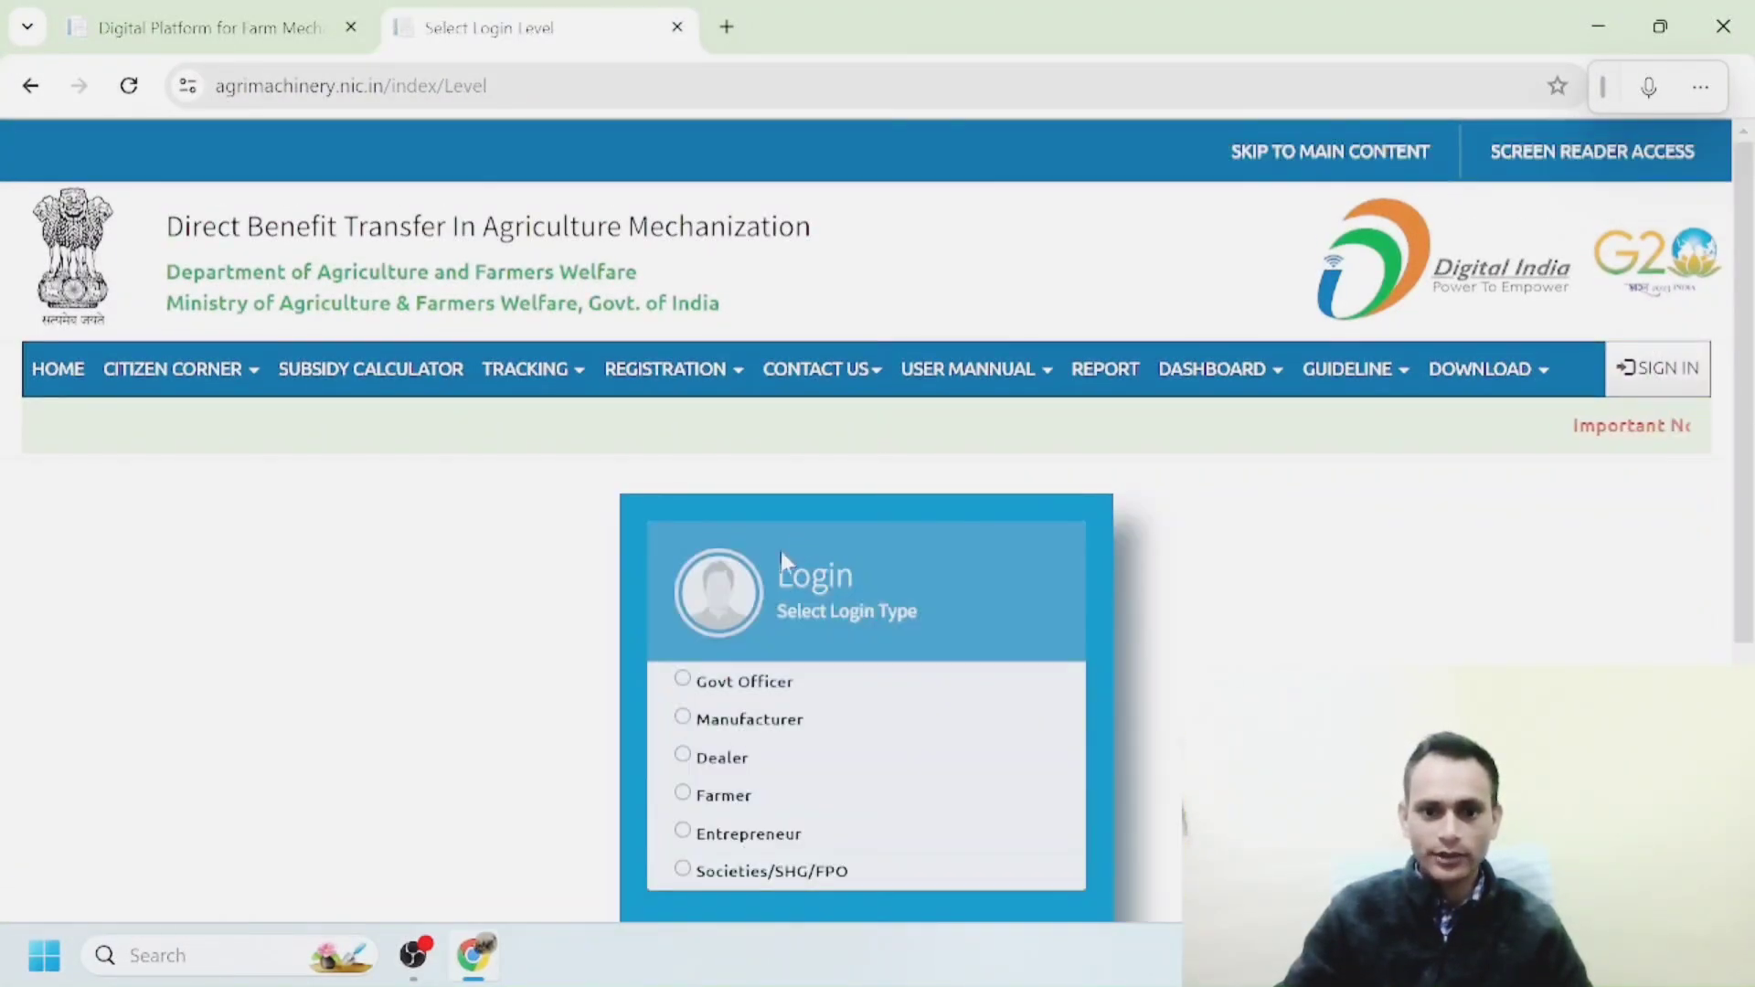
left_click(683, 795)
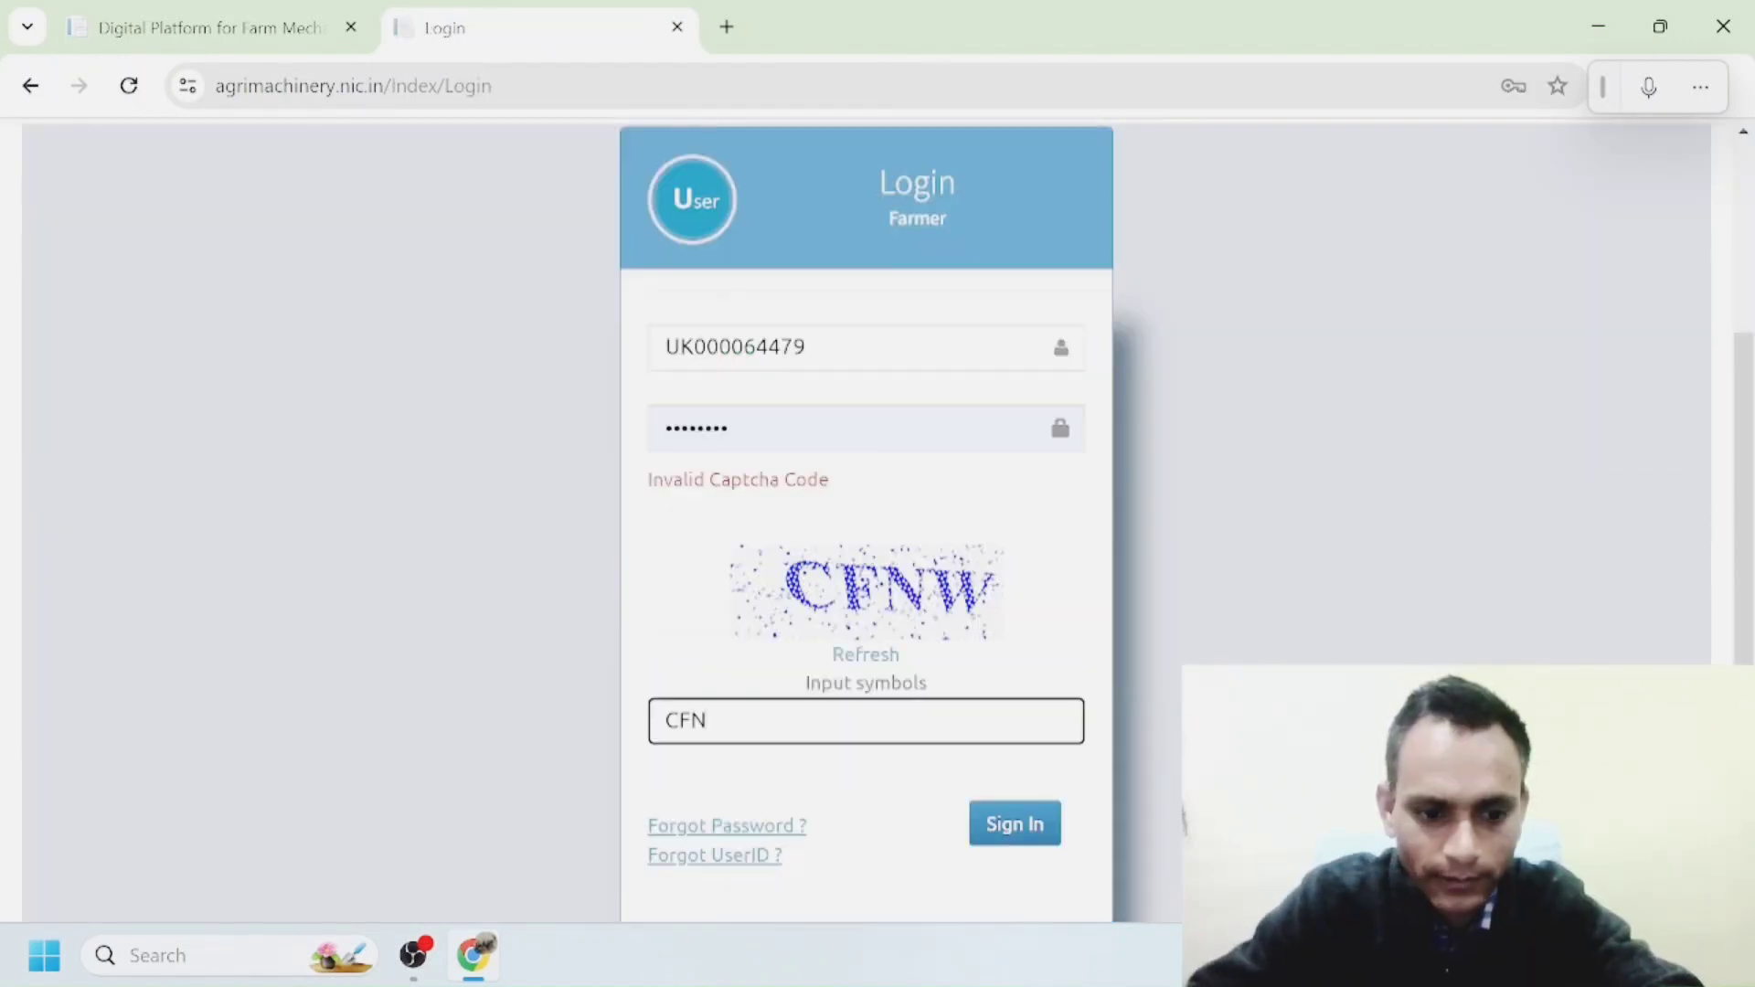
type("W")
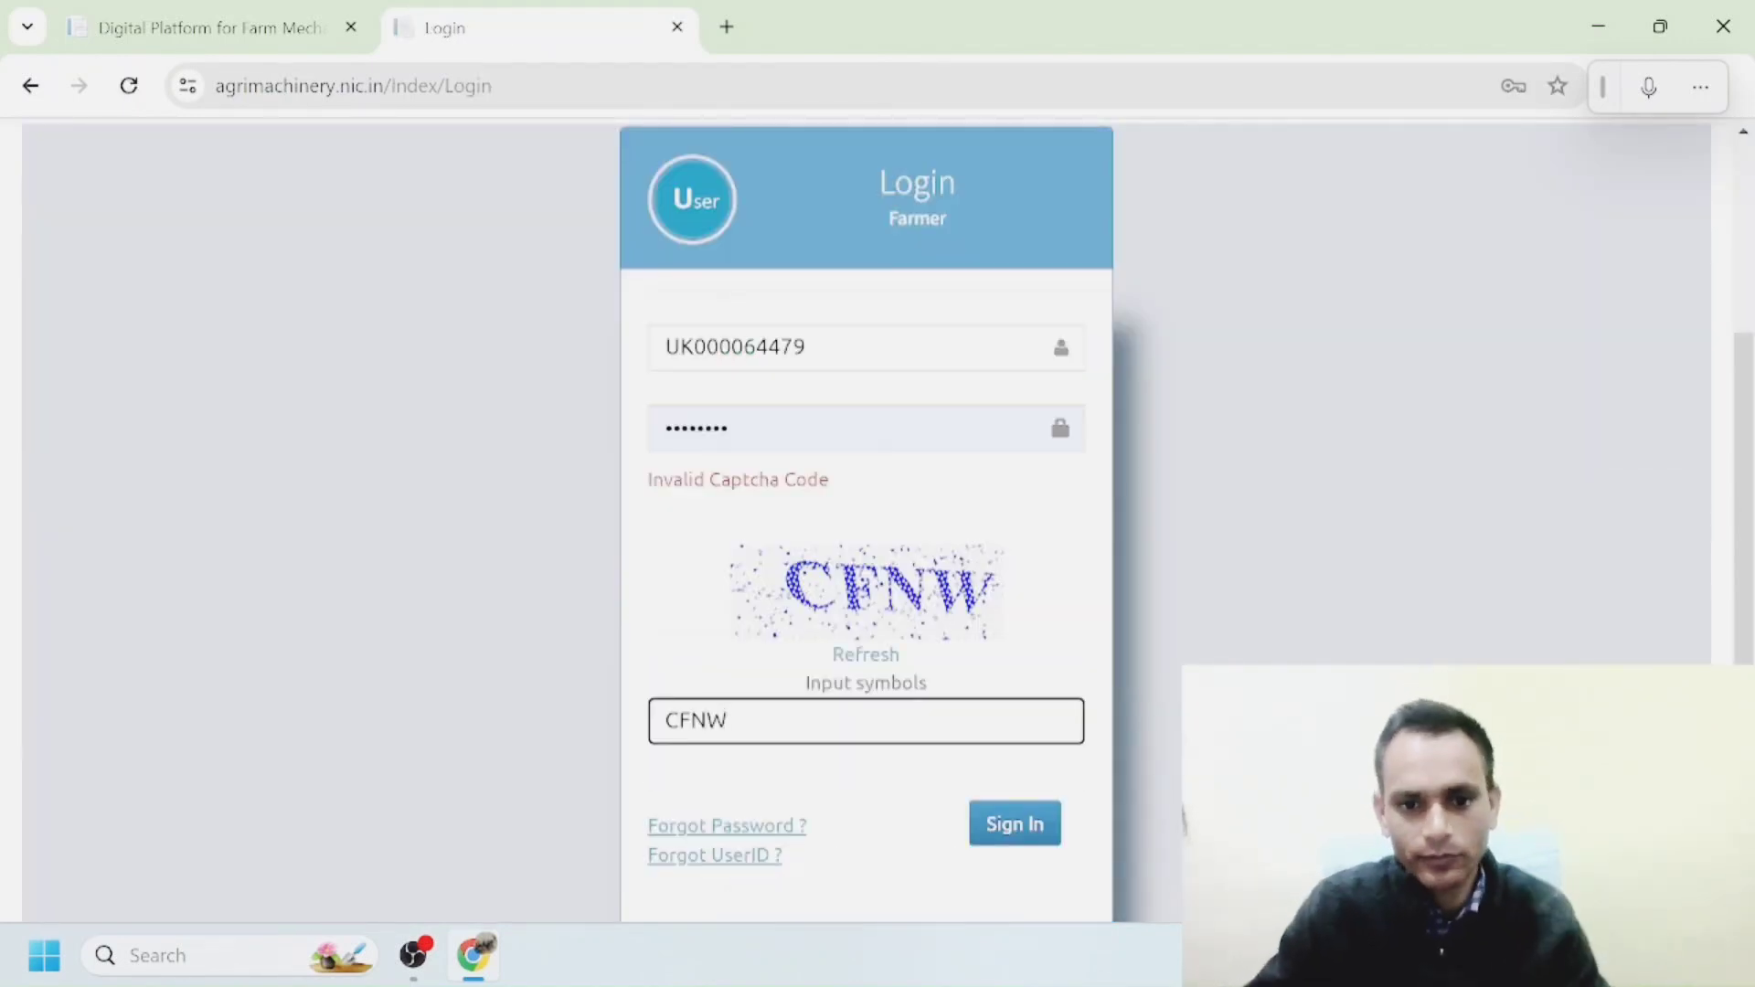
left_click(1011, 828)
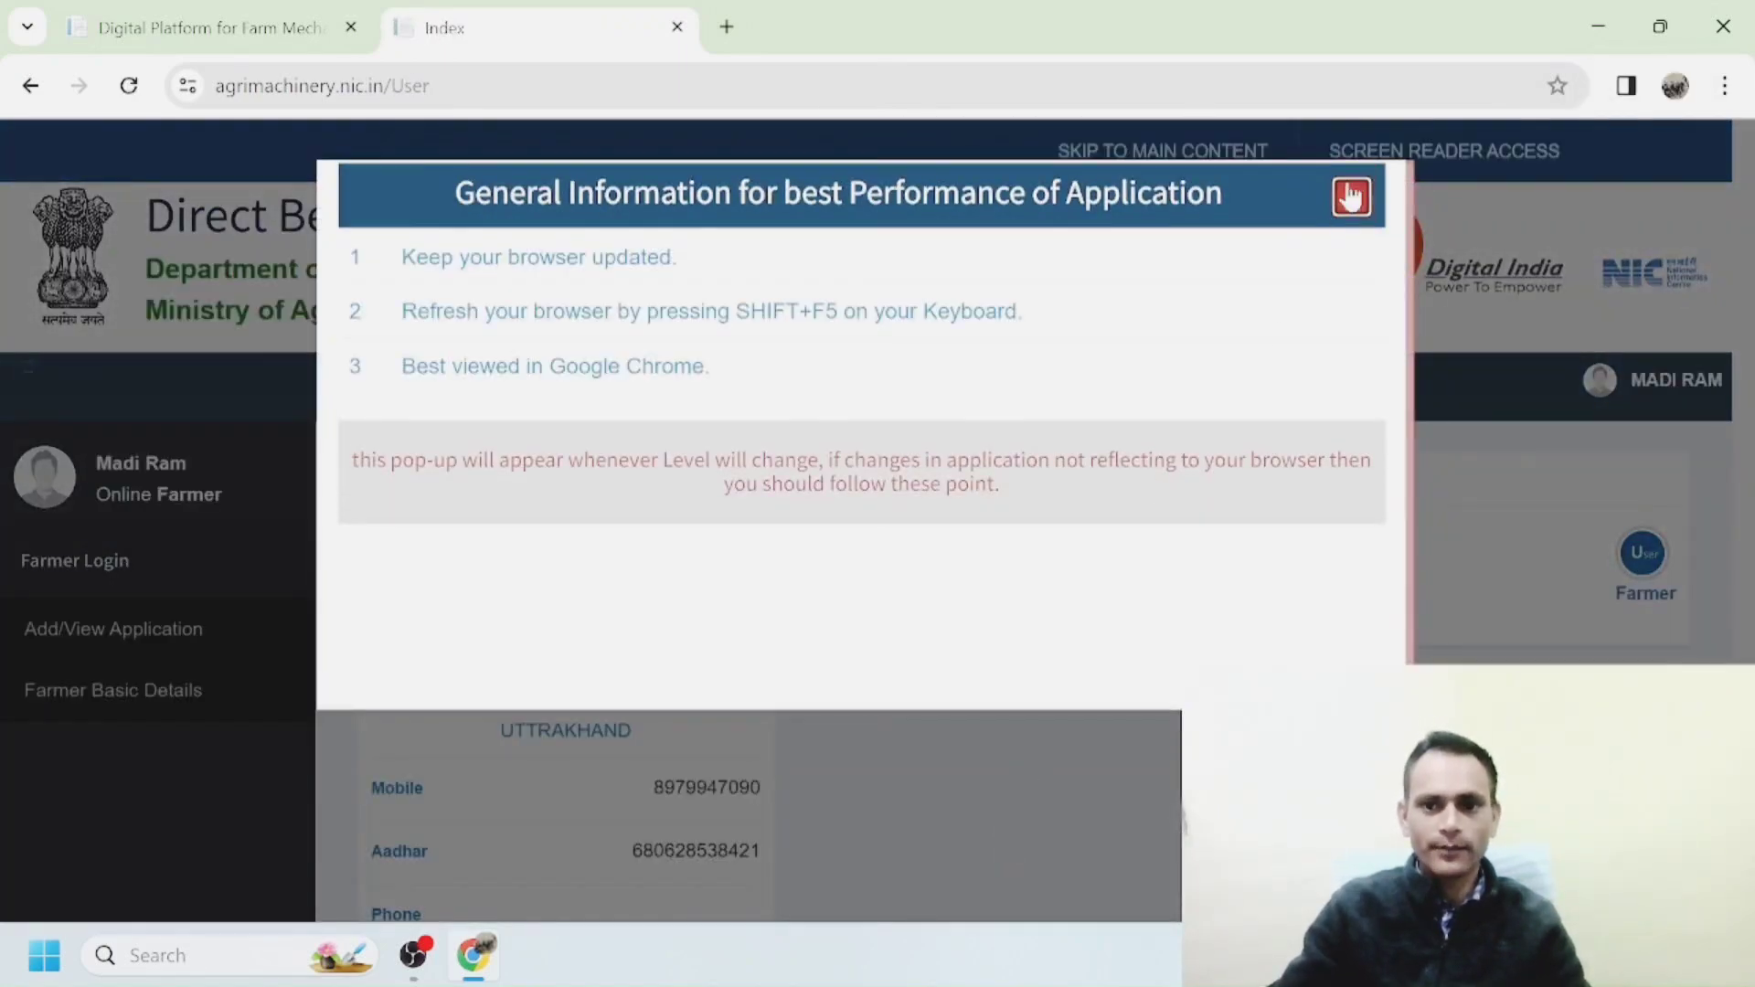
left_click(1353, 196)
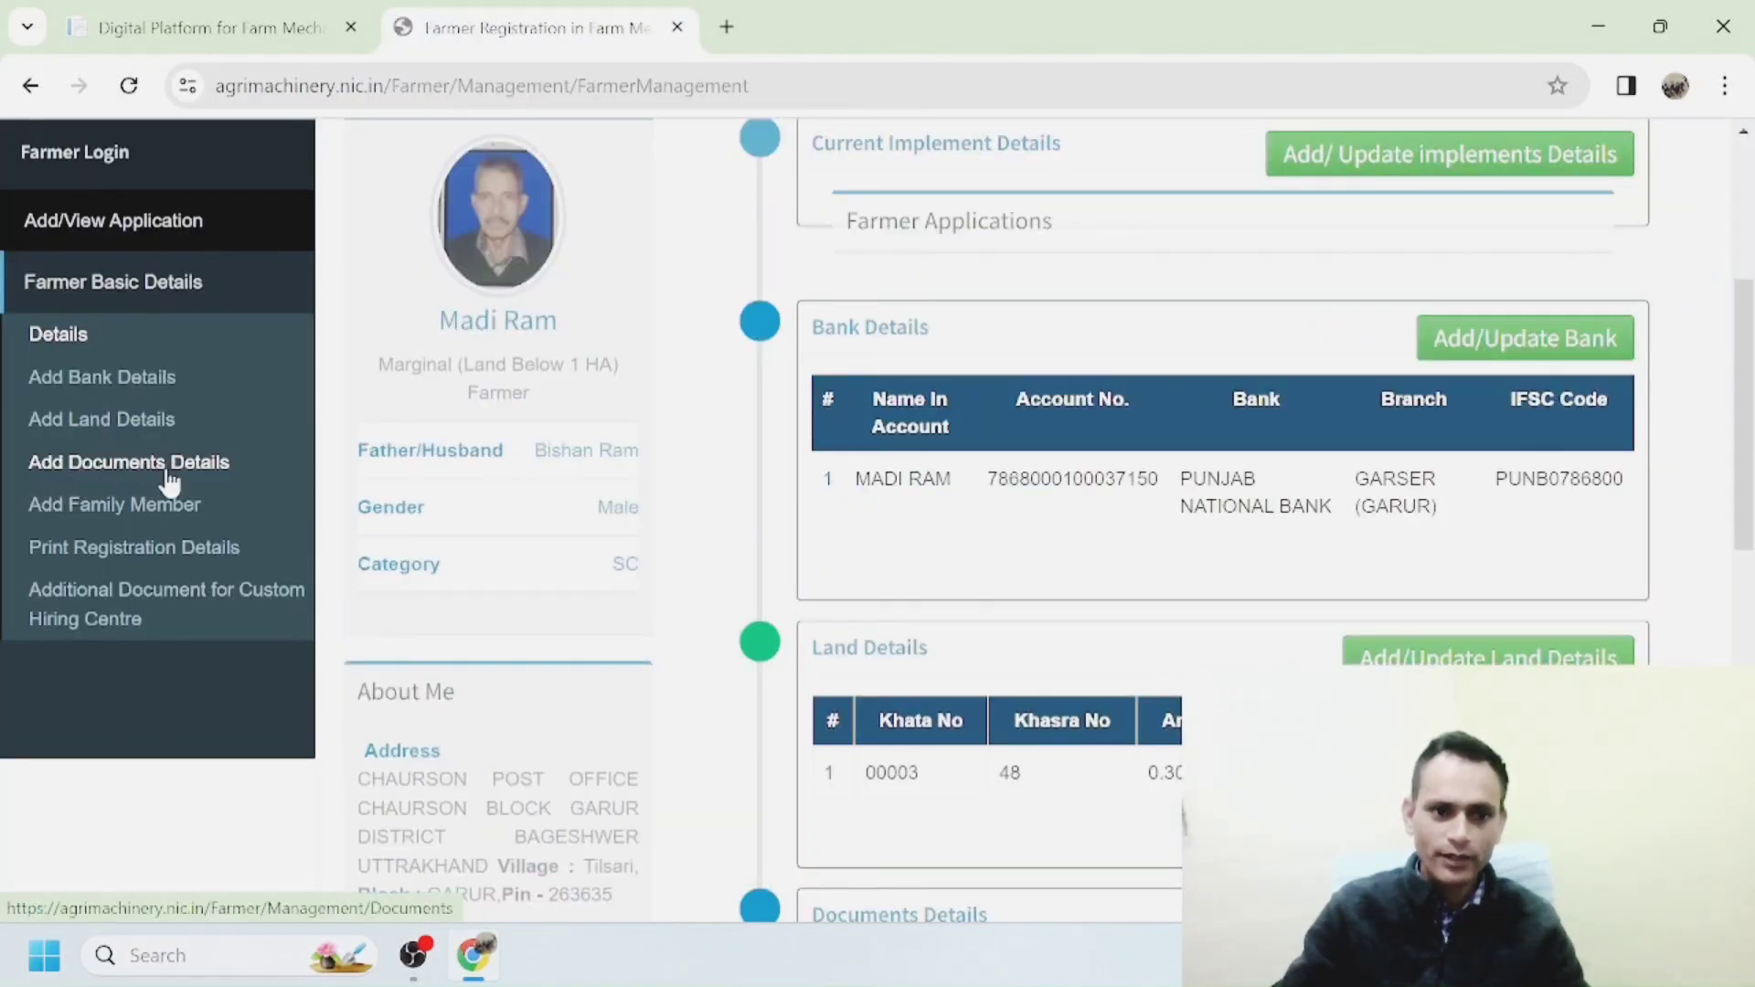
left_click(169, 478)
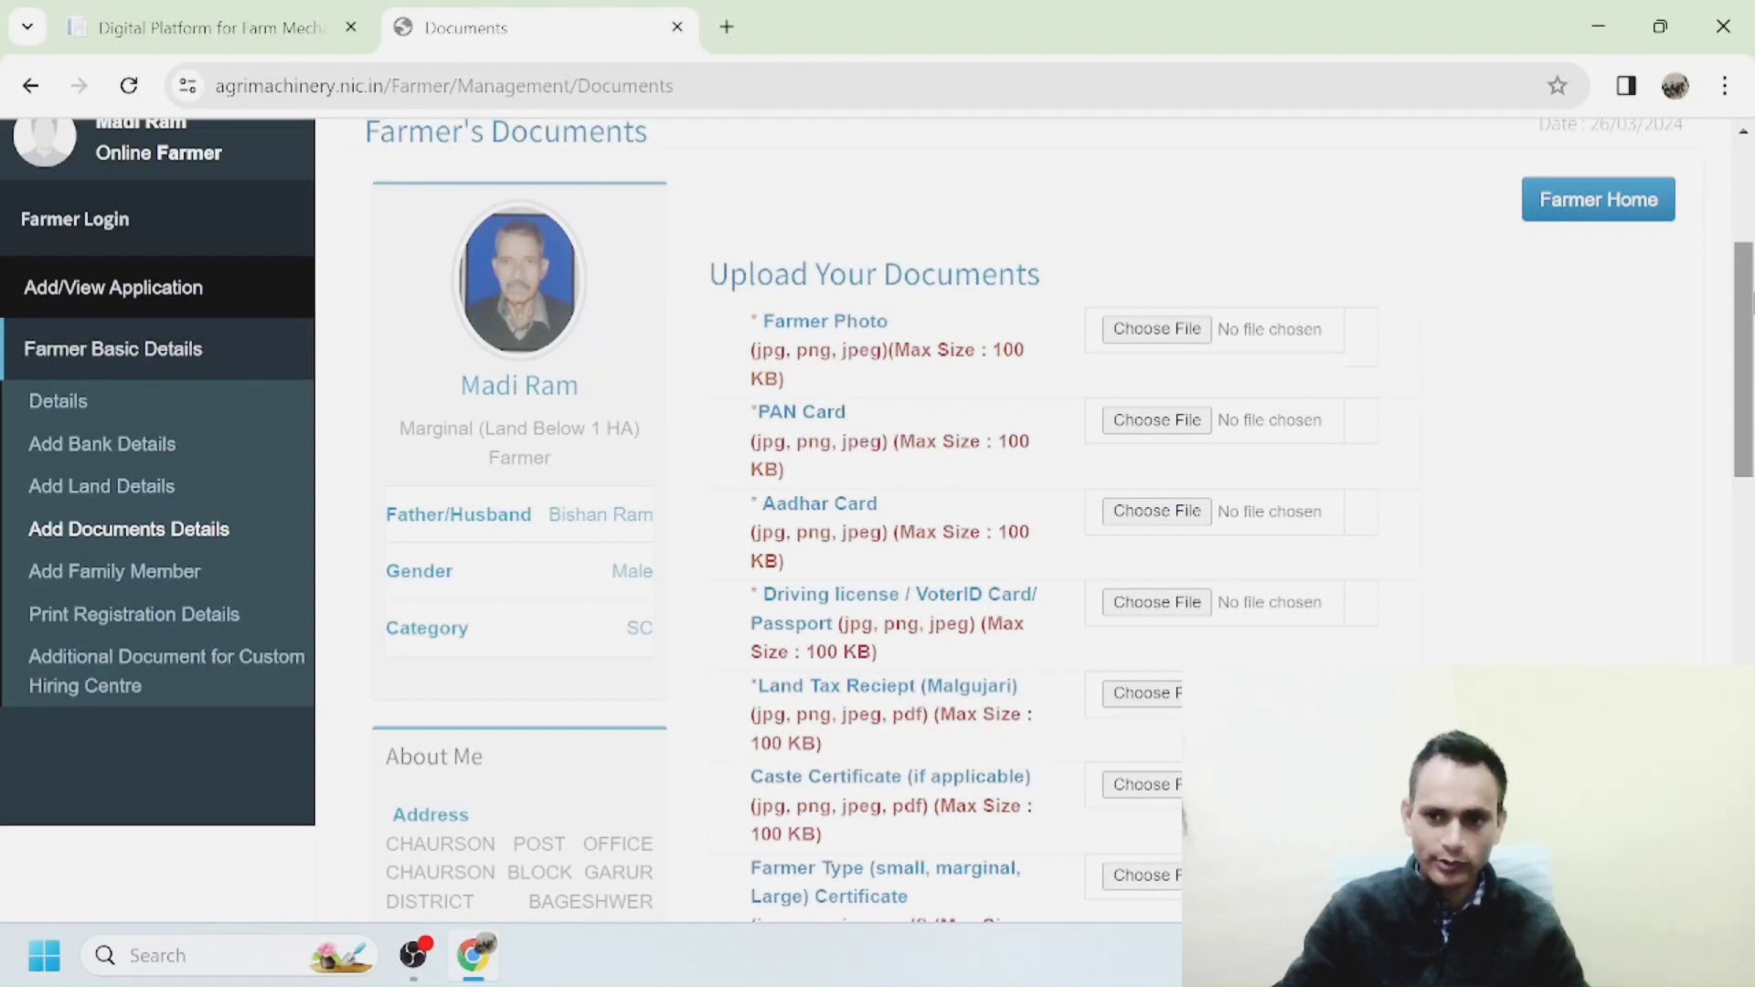
Review the documents upload list, then open the farmer's Bank Details page.
scroll(877, 521, "down", 1)
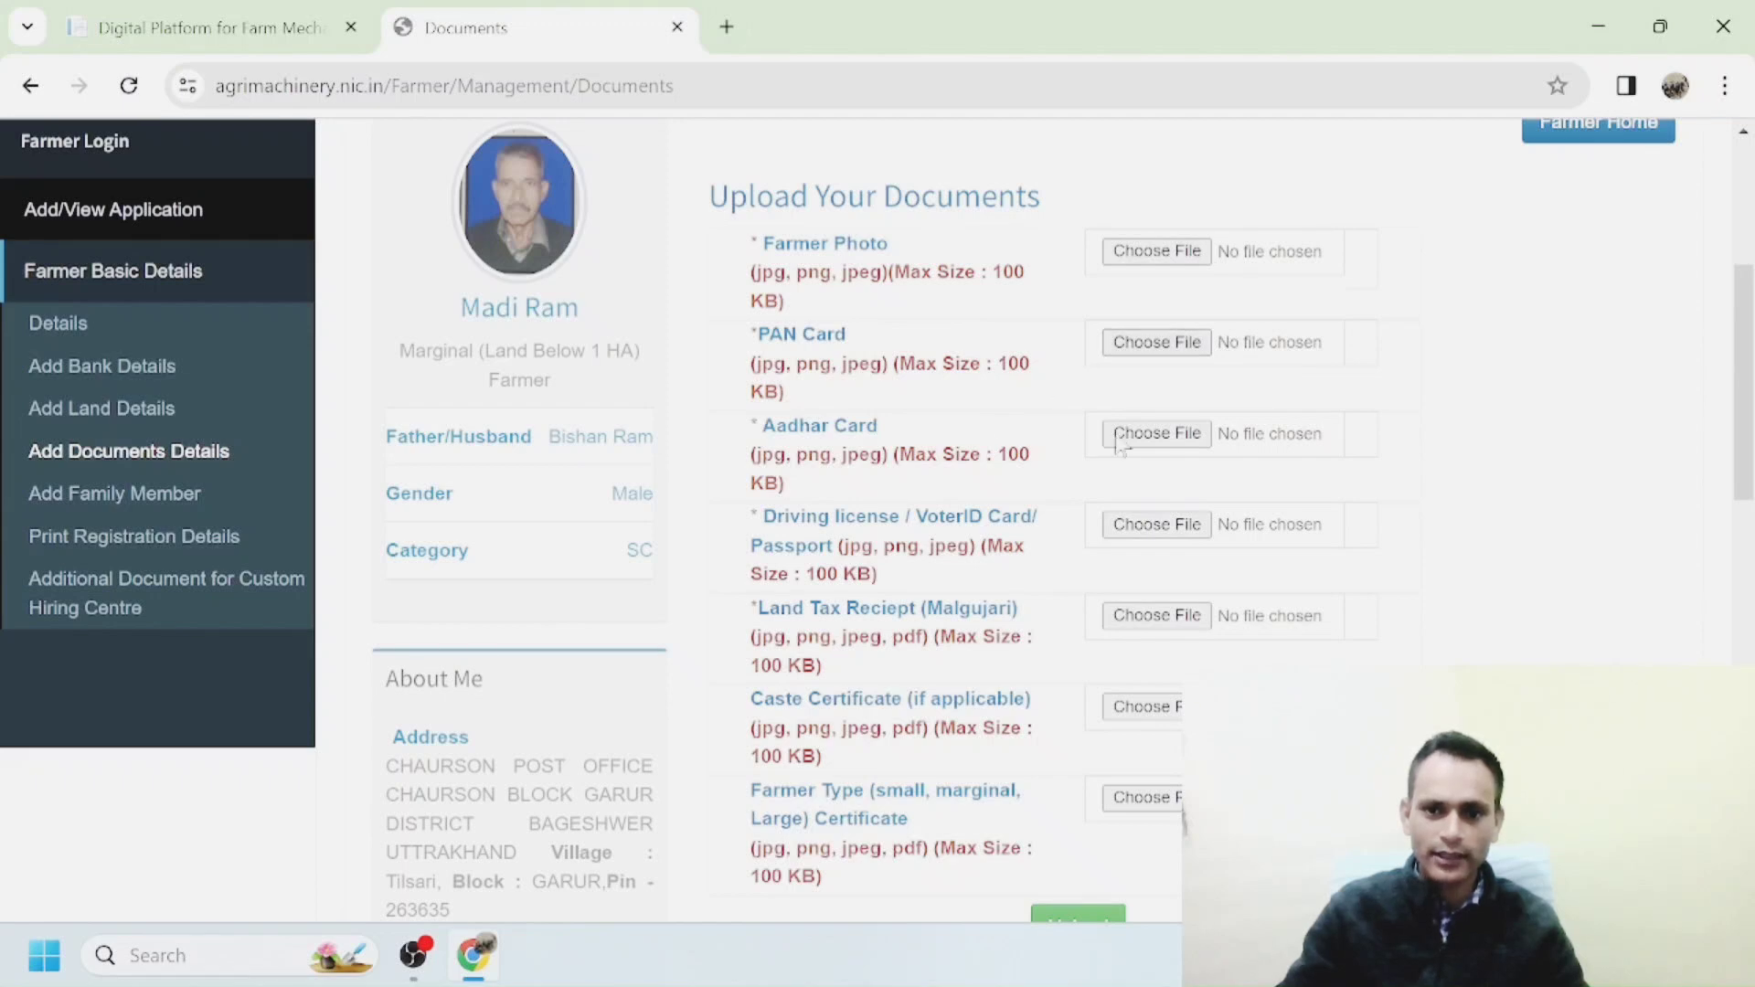
scroll(1120, 443, "down", 3)
scroll(1120, 443, "up", 3)
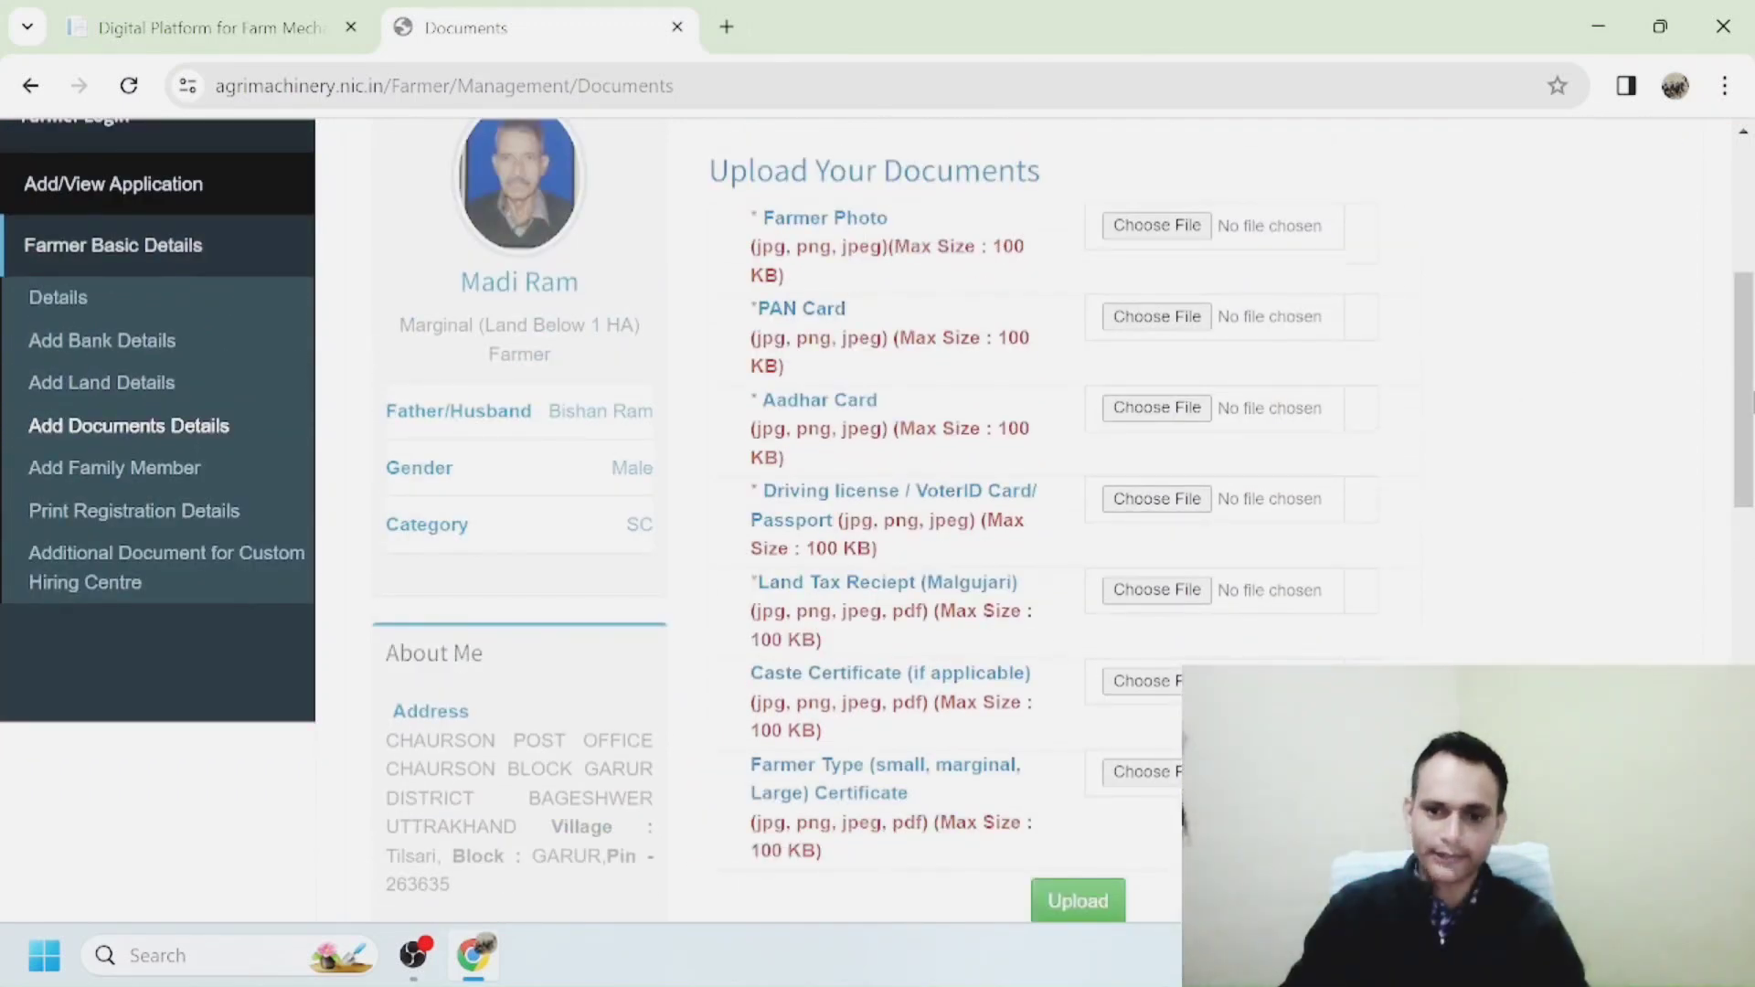
left_click(80, 357)
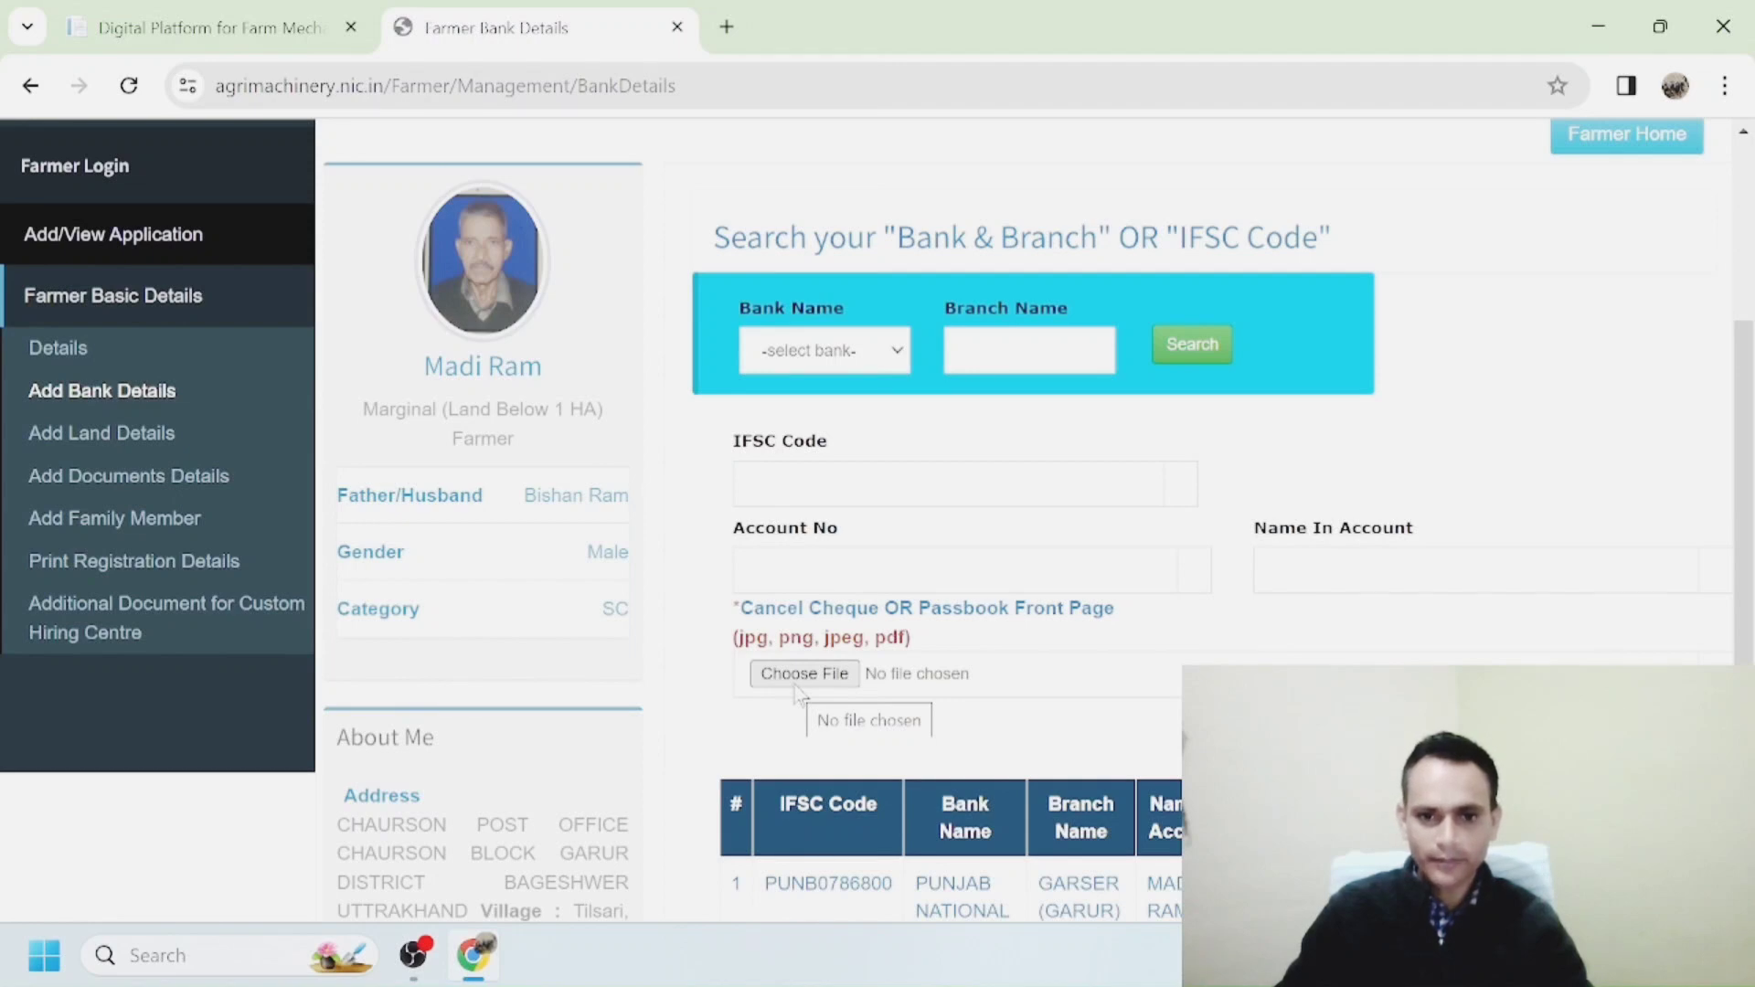
scroll(802, 685, "down", 3)
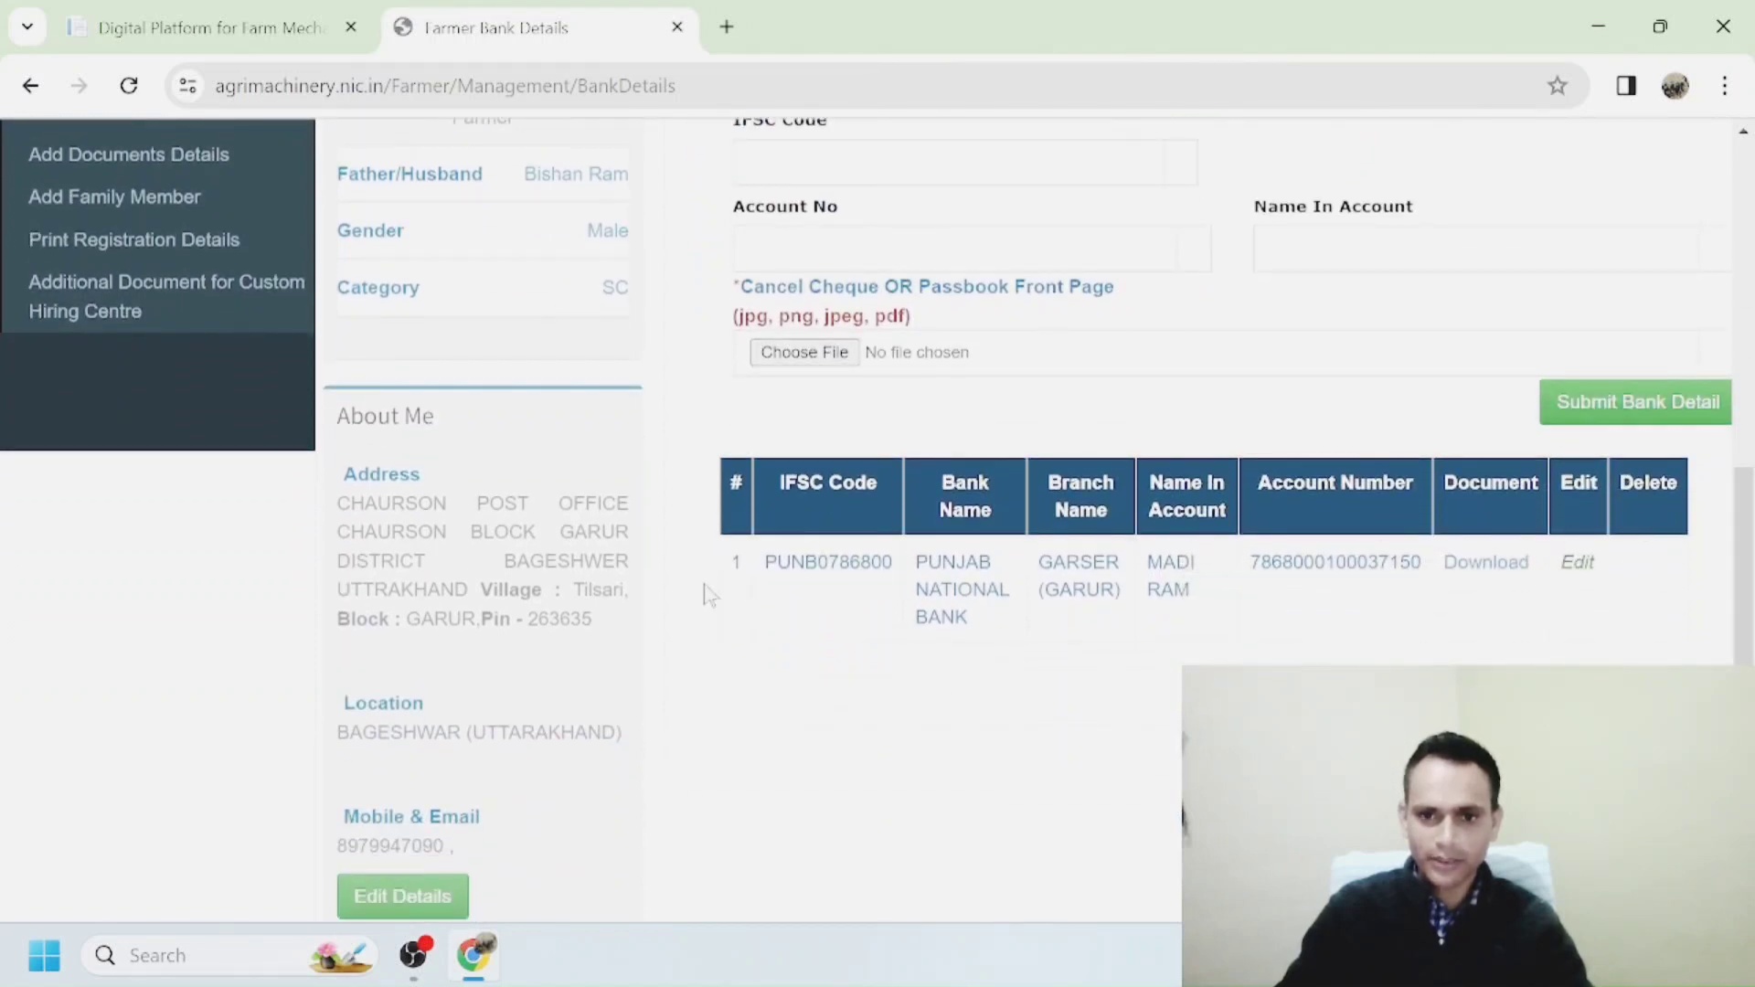
scroll(92, 429, "up", 3)
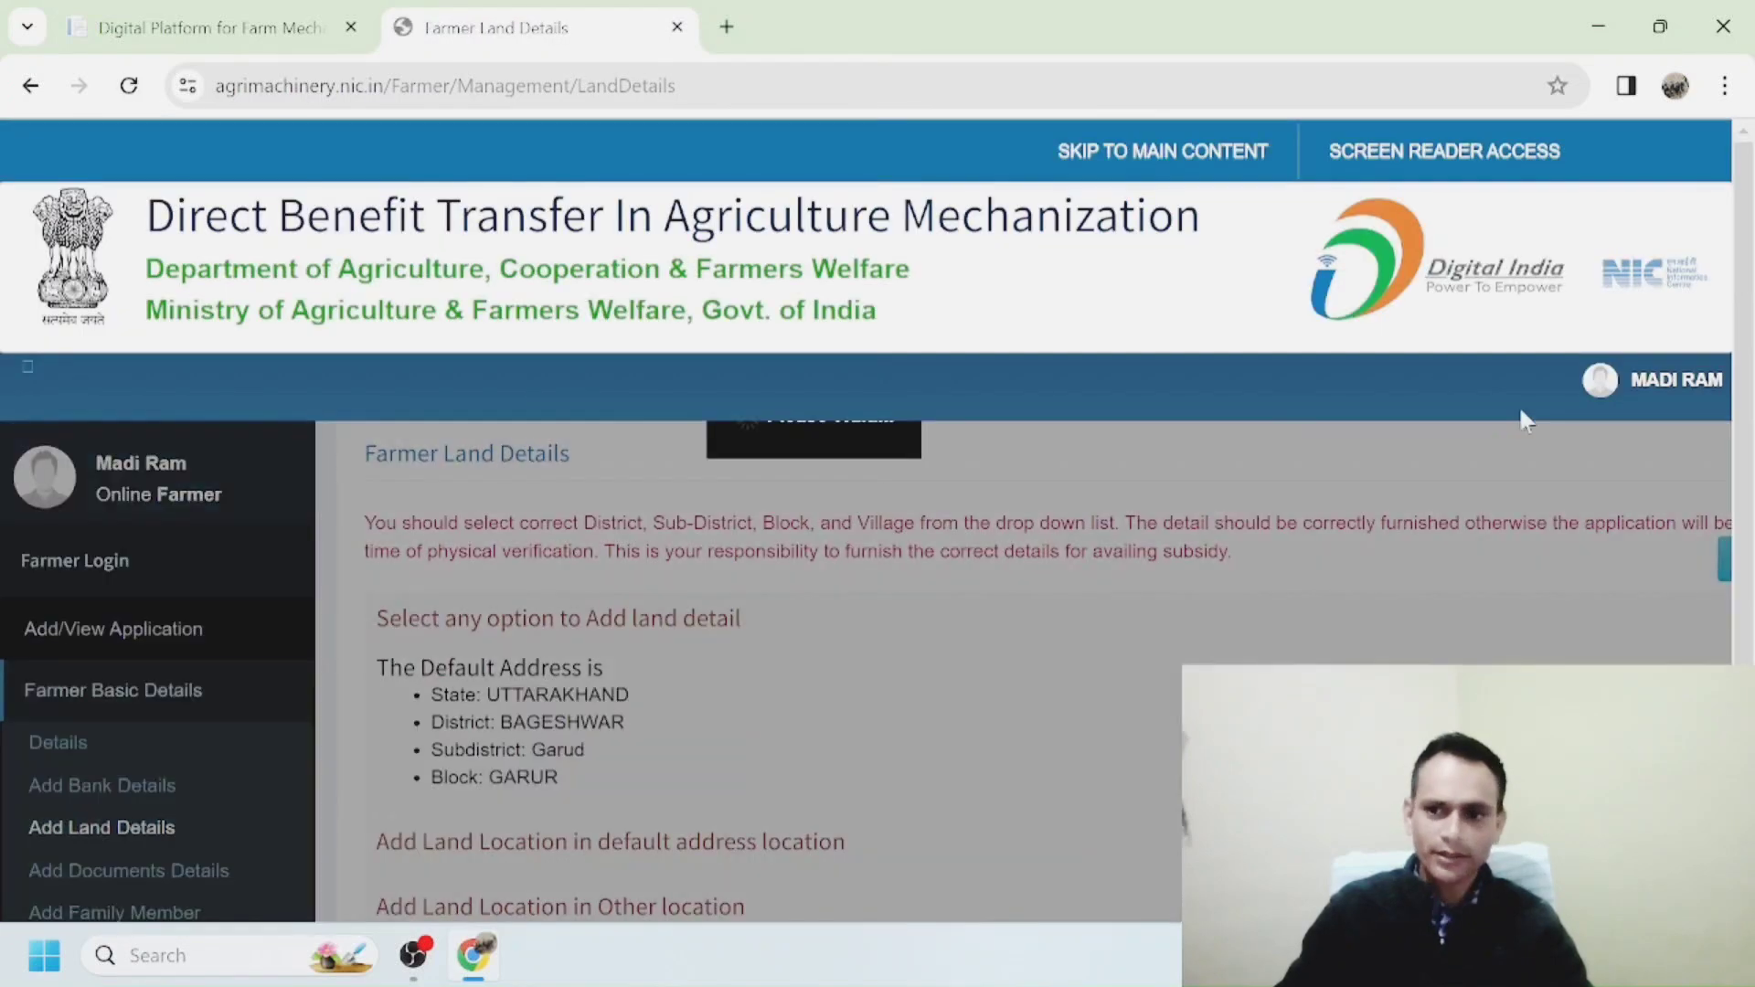
Add a land location at the default address and confirm it.
scroll(1740, 361, "down", 2)
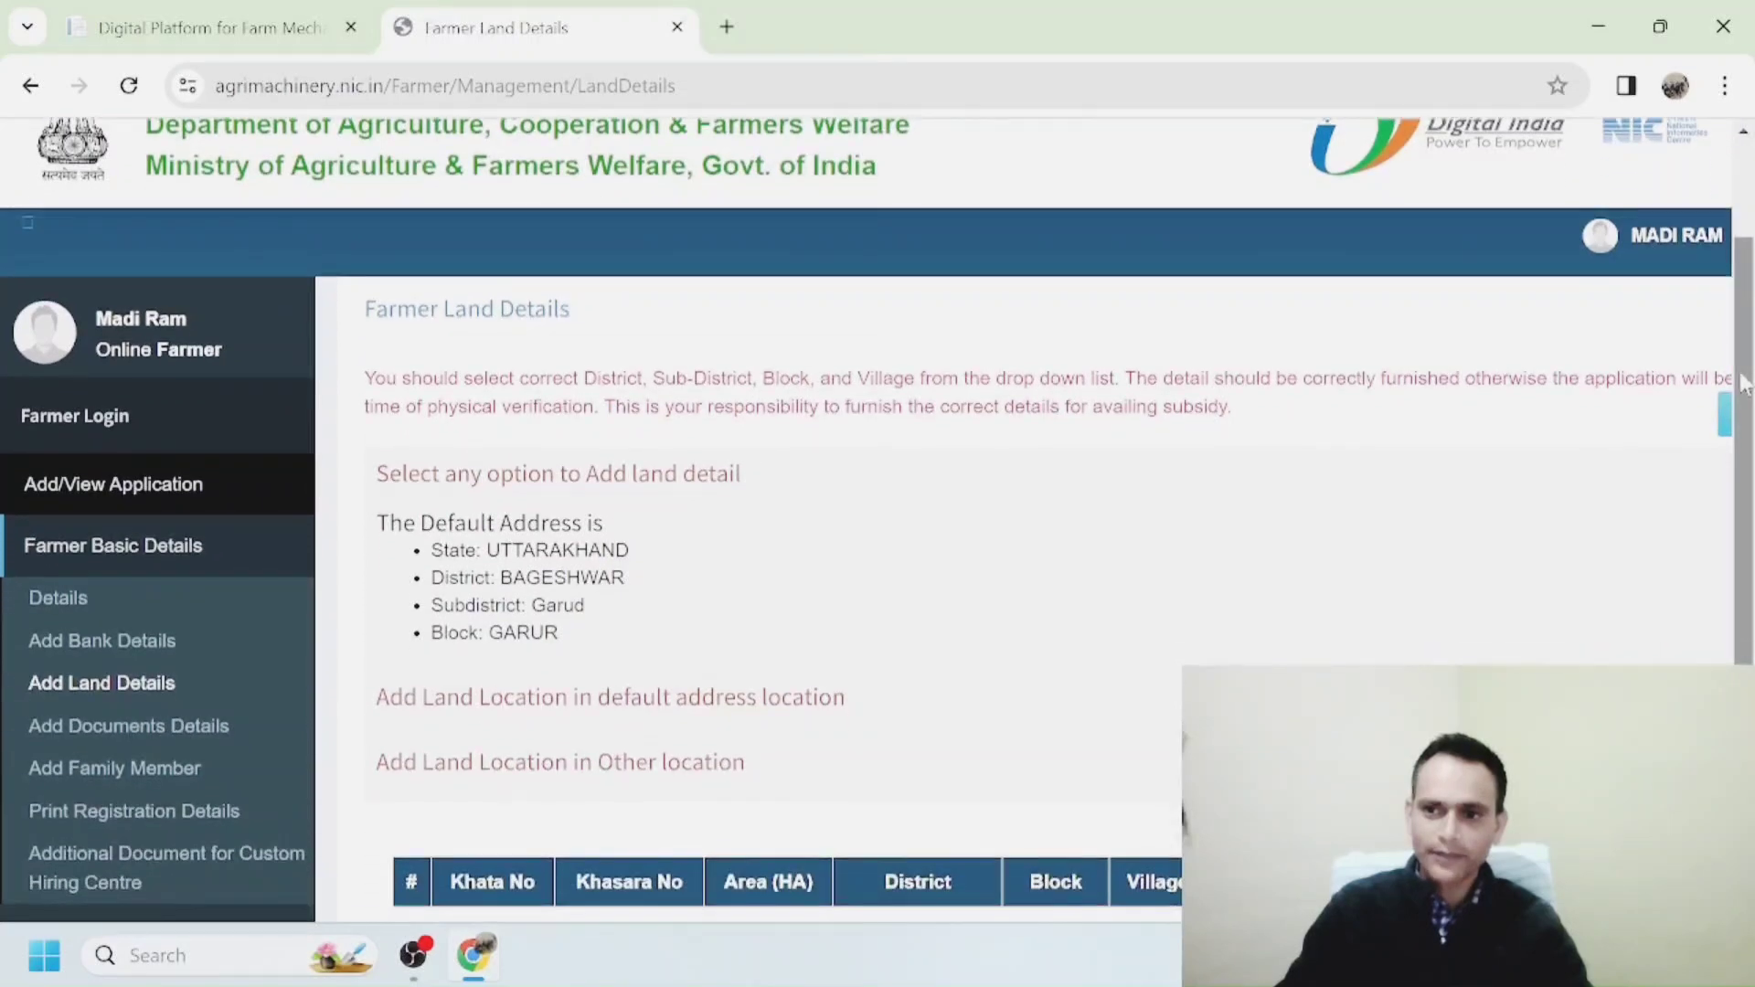
scroll(1746, 422, "down", 1)
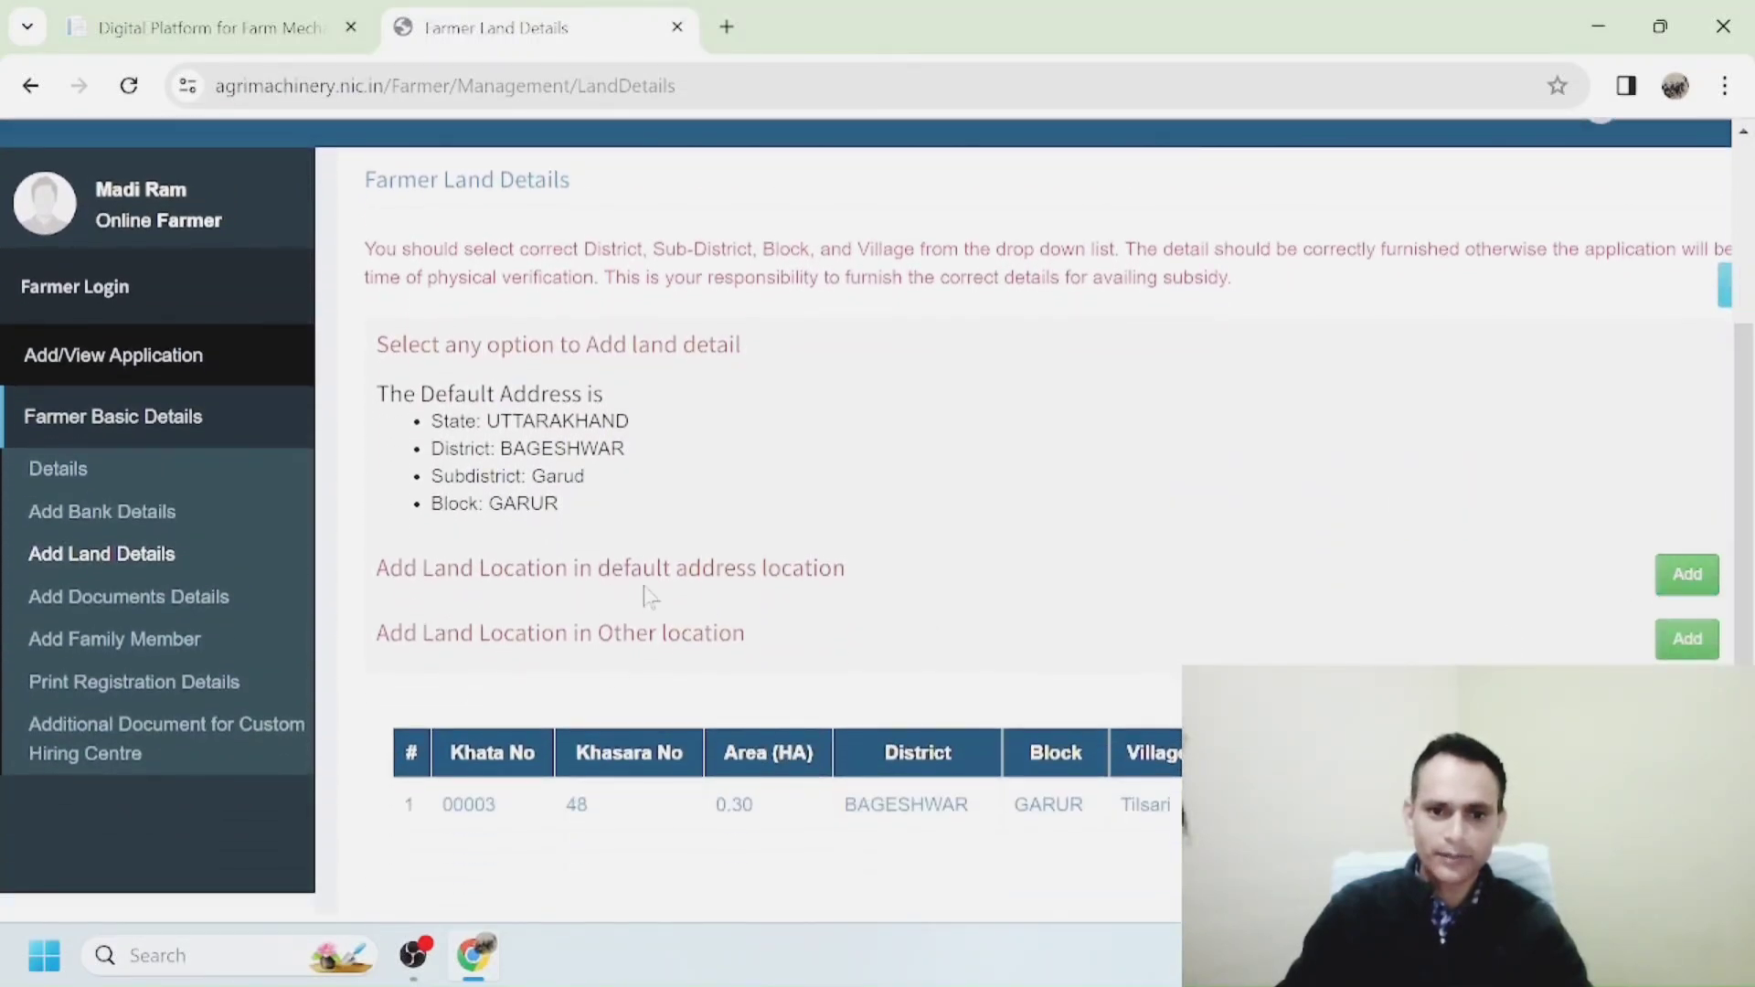
left_click(1688, 574)
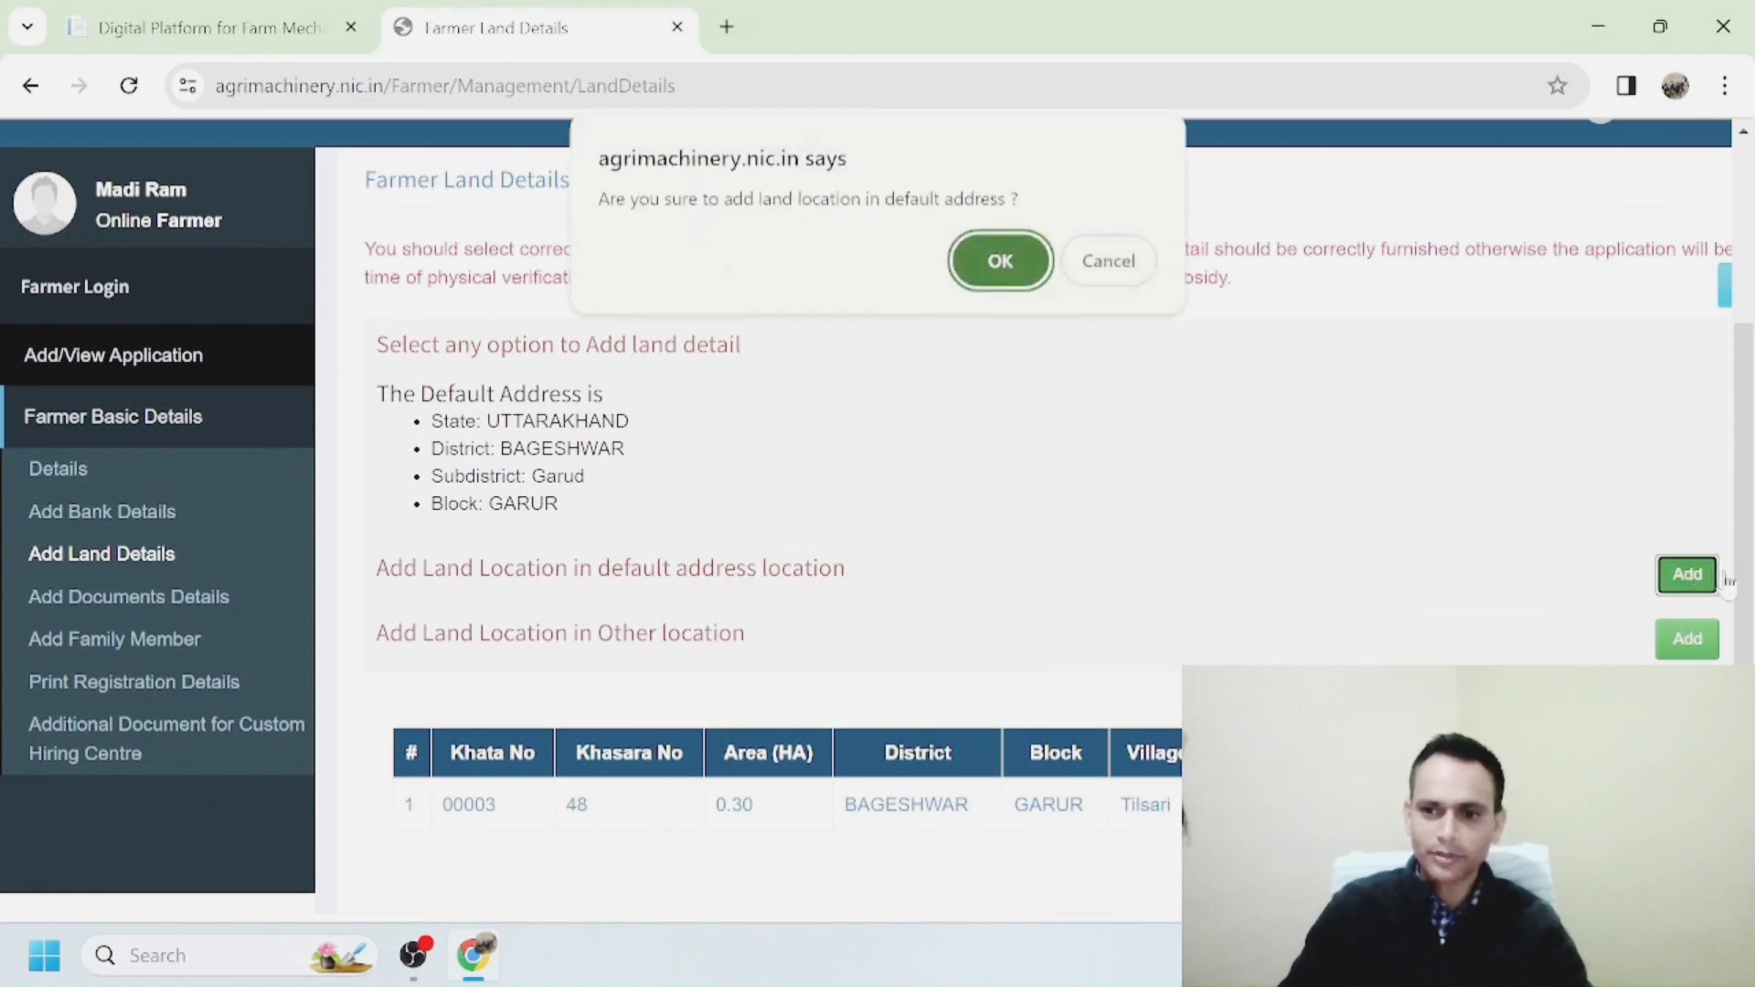
left_click(966, 260)
Review the land details form, then return to the Farmer's Documents page.
scroll(1266, 486, "down", 5)
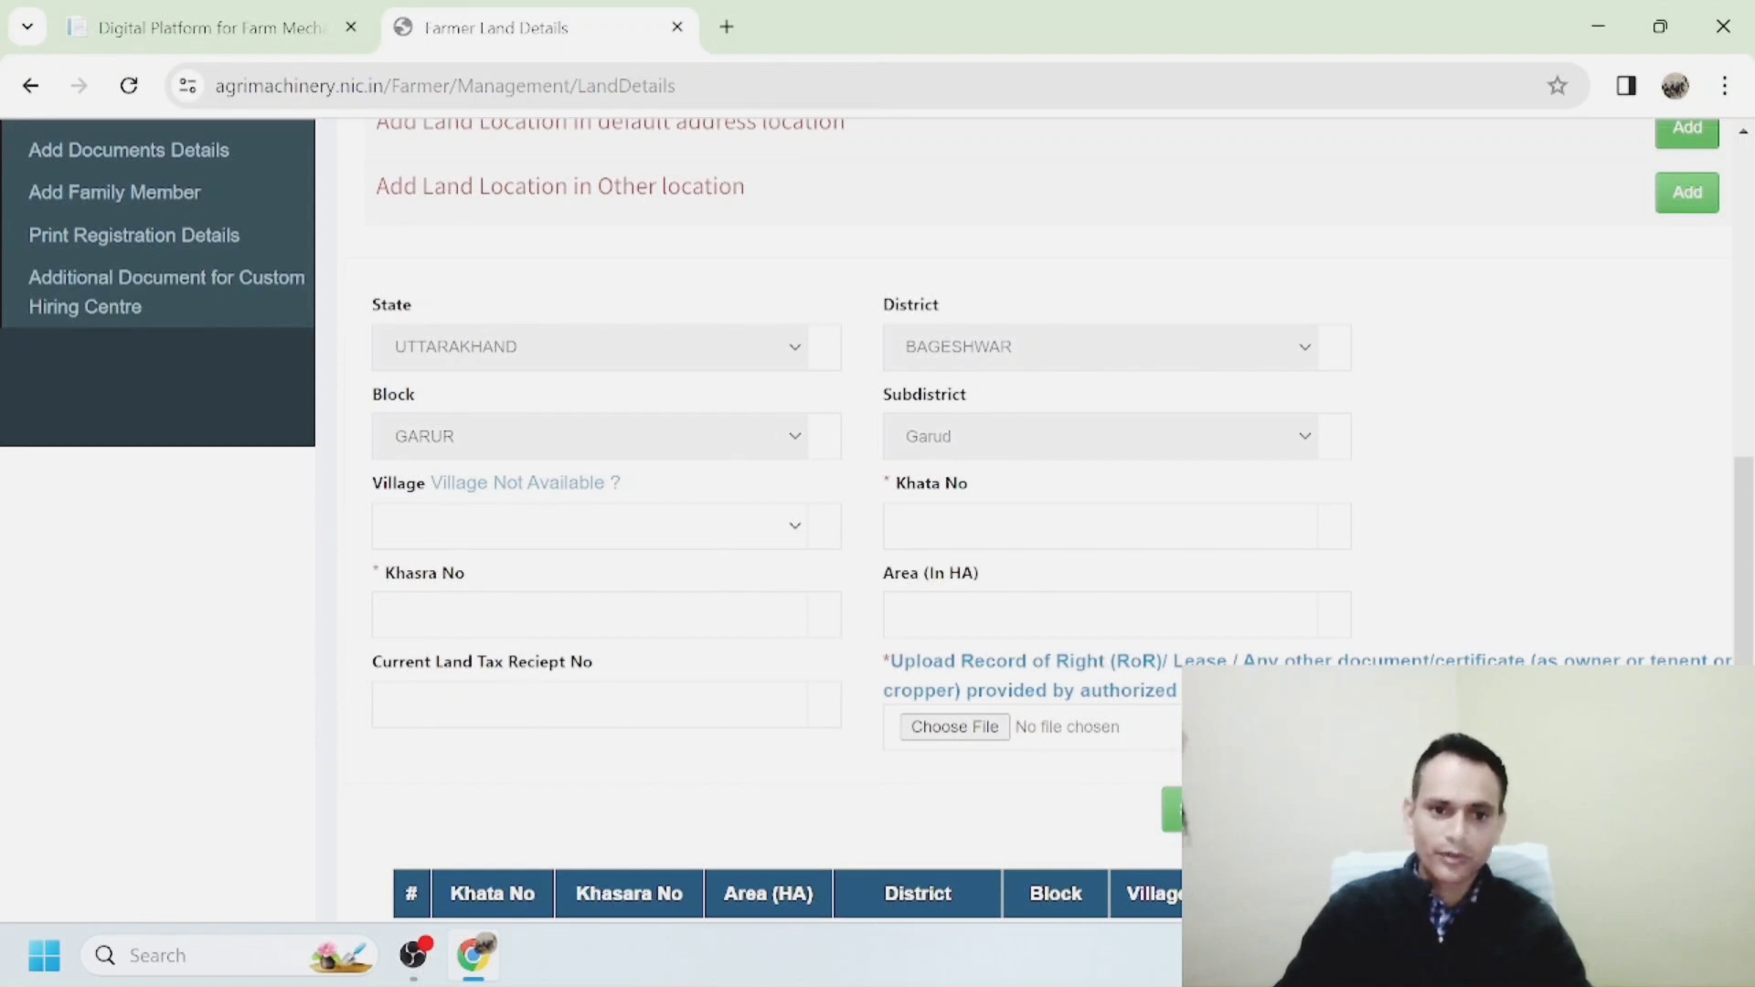
scroll(941, 741, "down", 2)
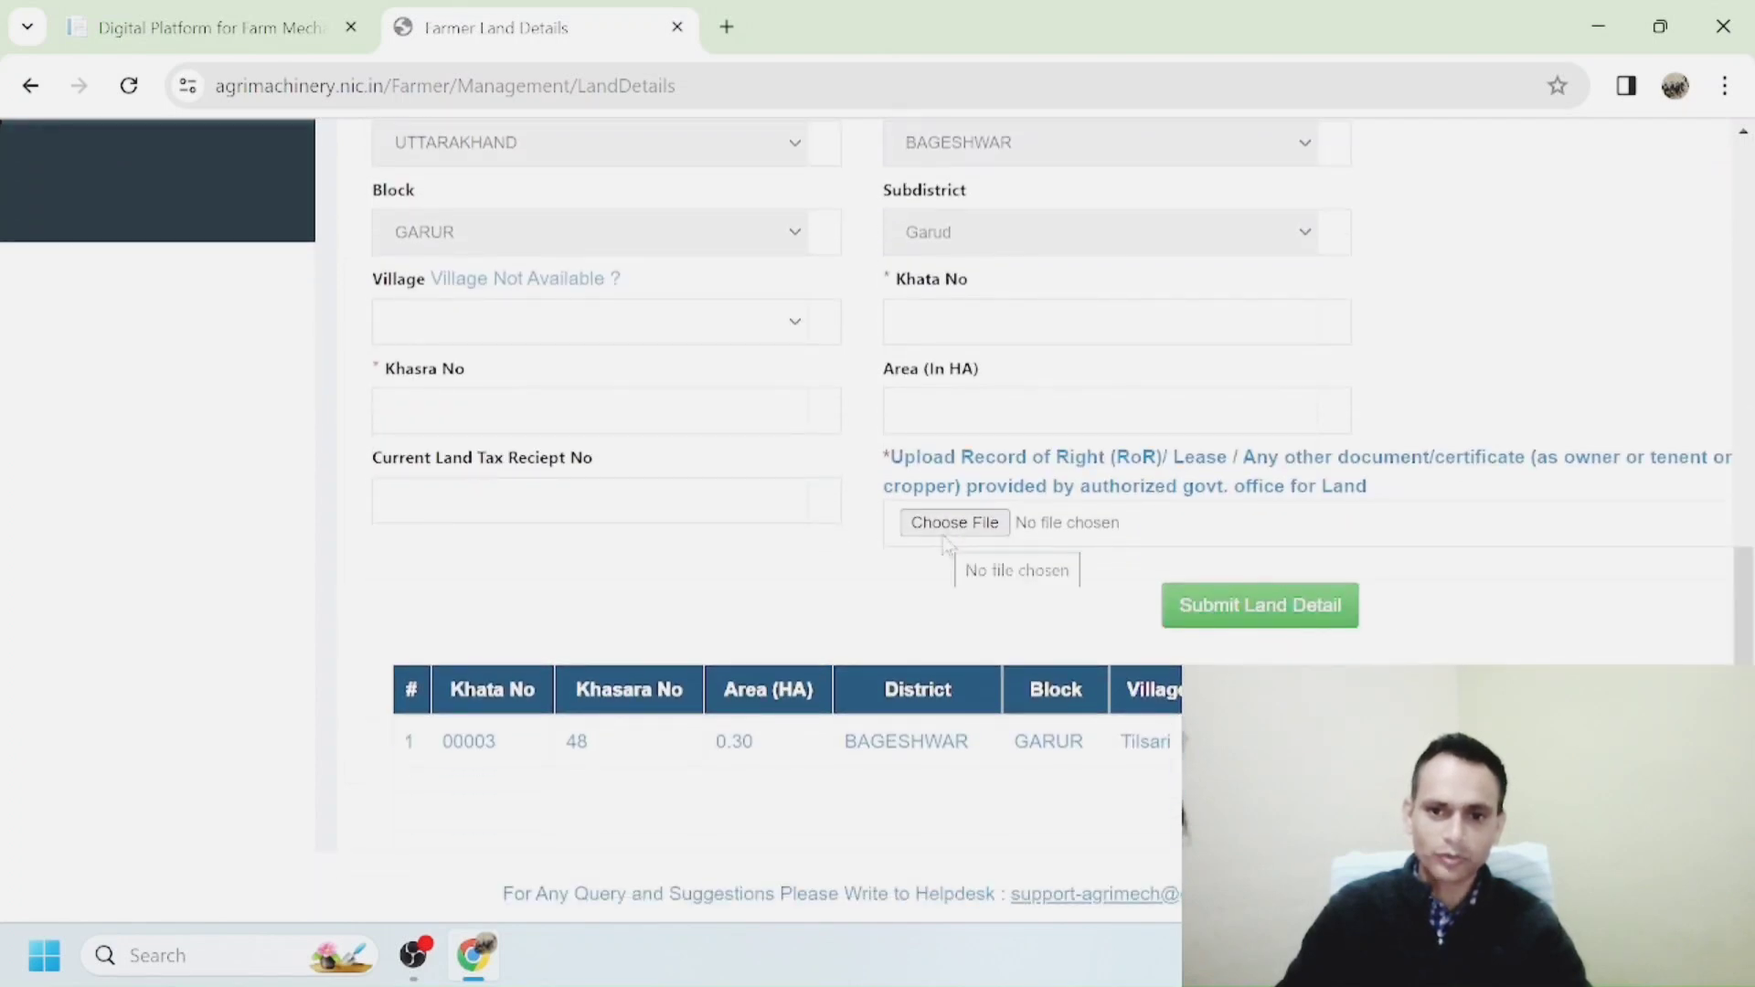
scroll(667, 686, "down", 1)
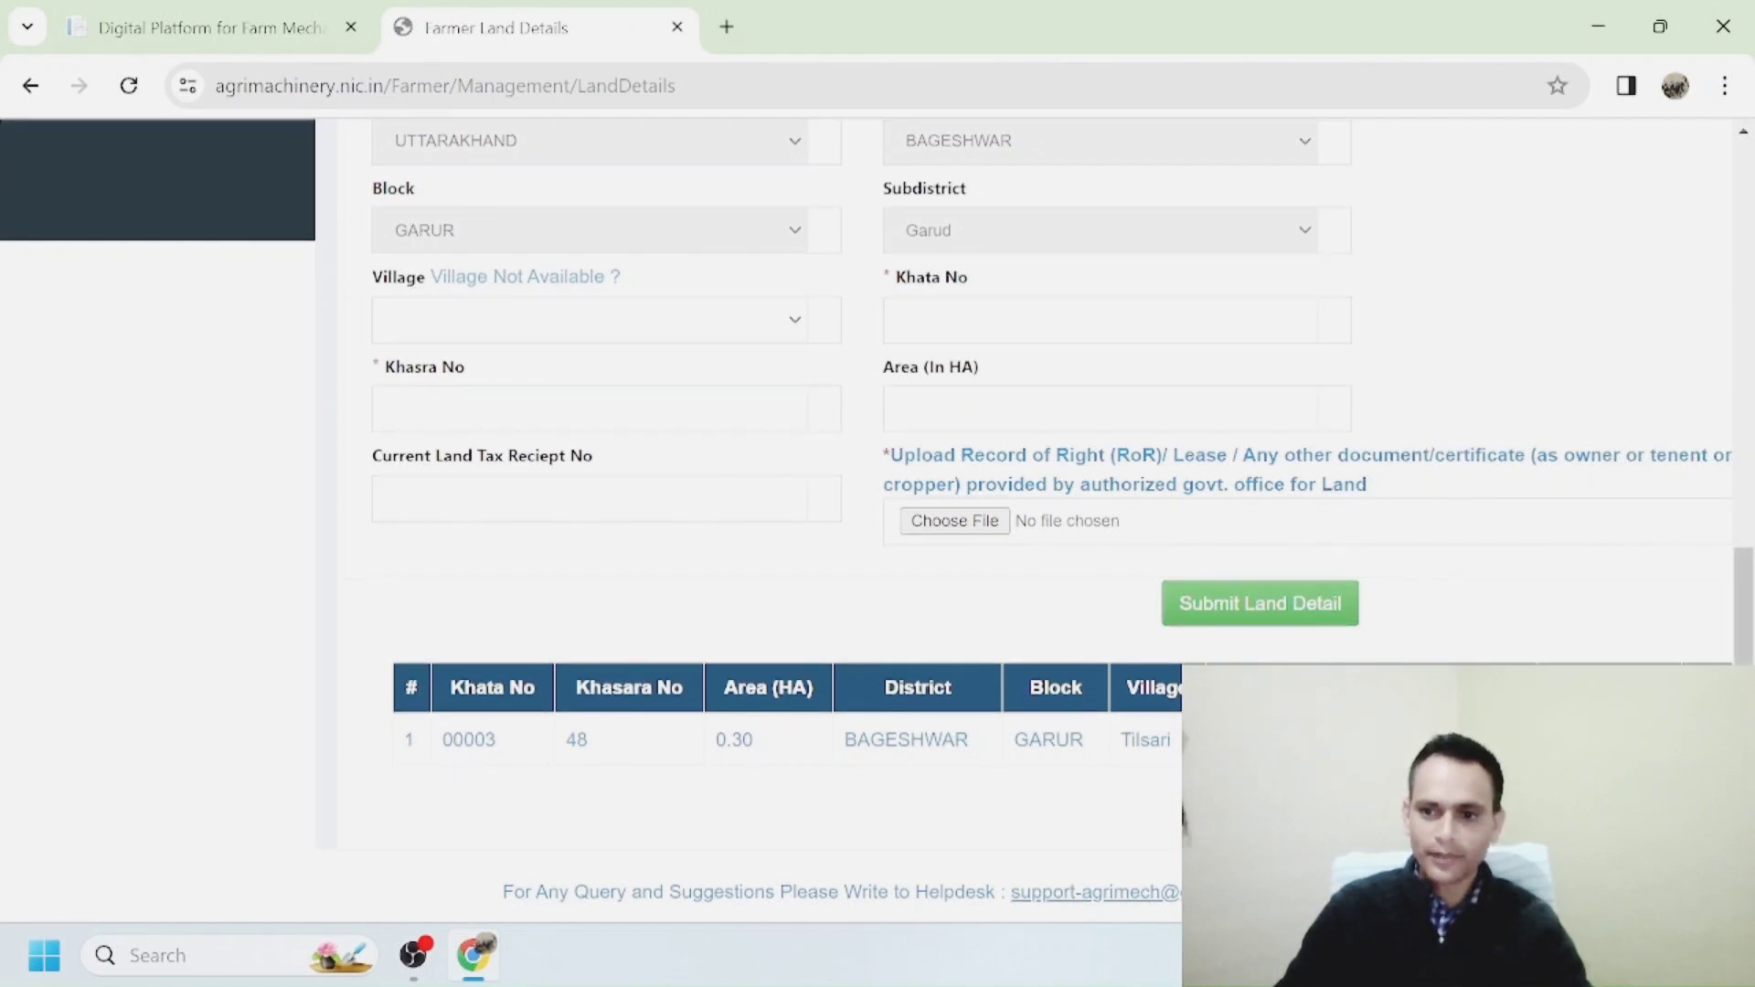
scroll(1696, 596, "up", 5)
left_click(128, 519)
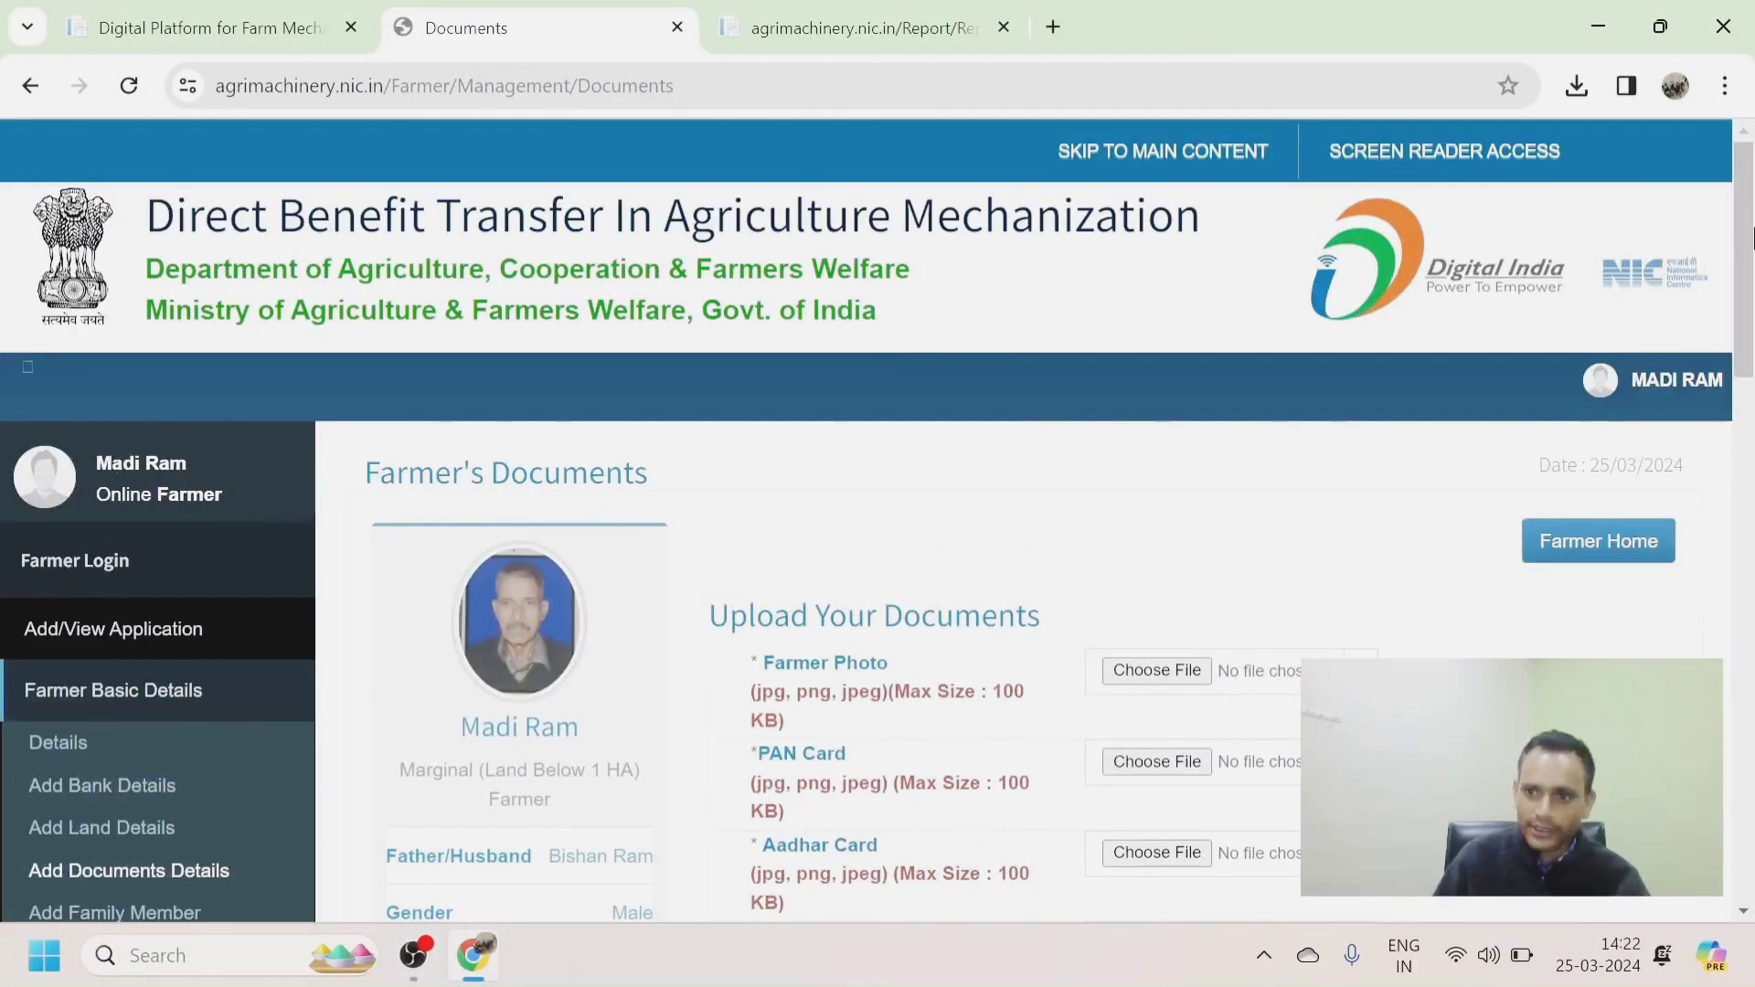
Open Add/View Application to reveal the Application for Single Implement option.
scroll(1746, 135, "down", 2)
scroll(1746, 135, "up", 2)
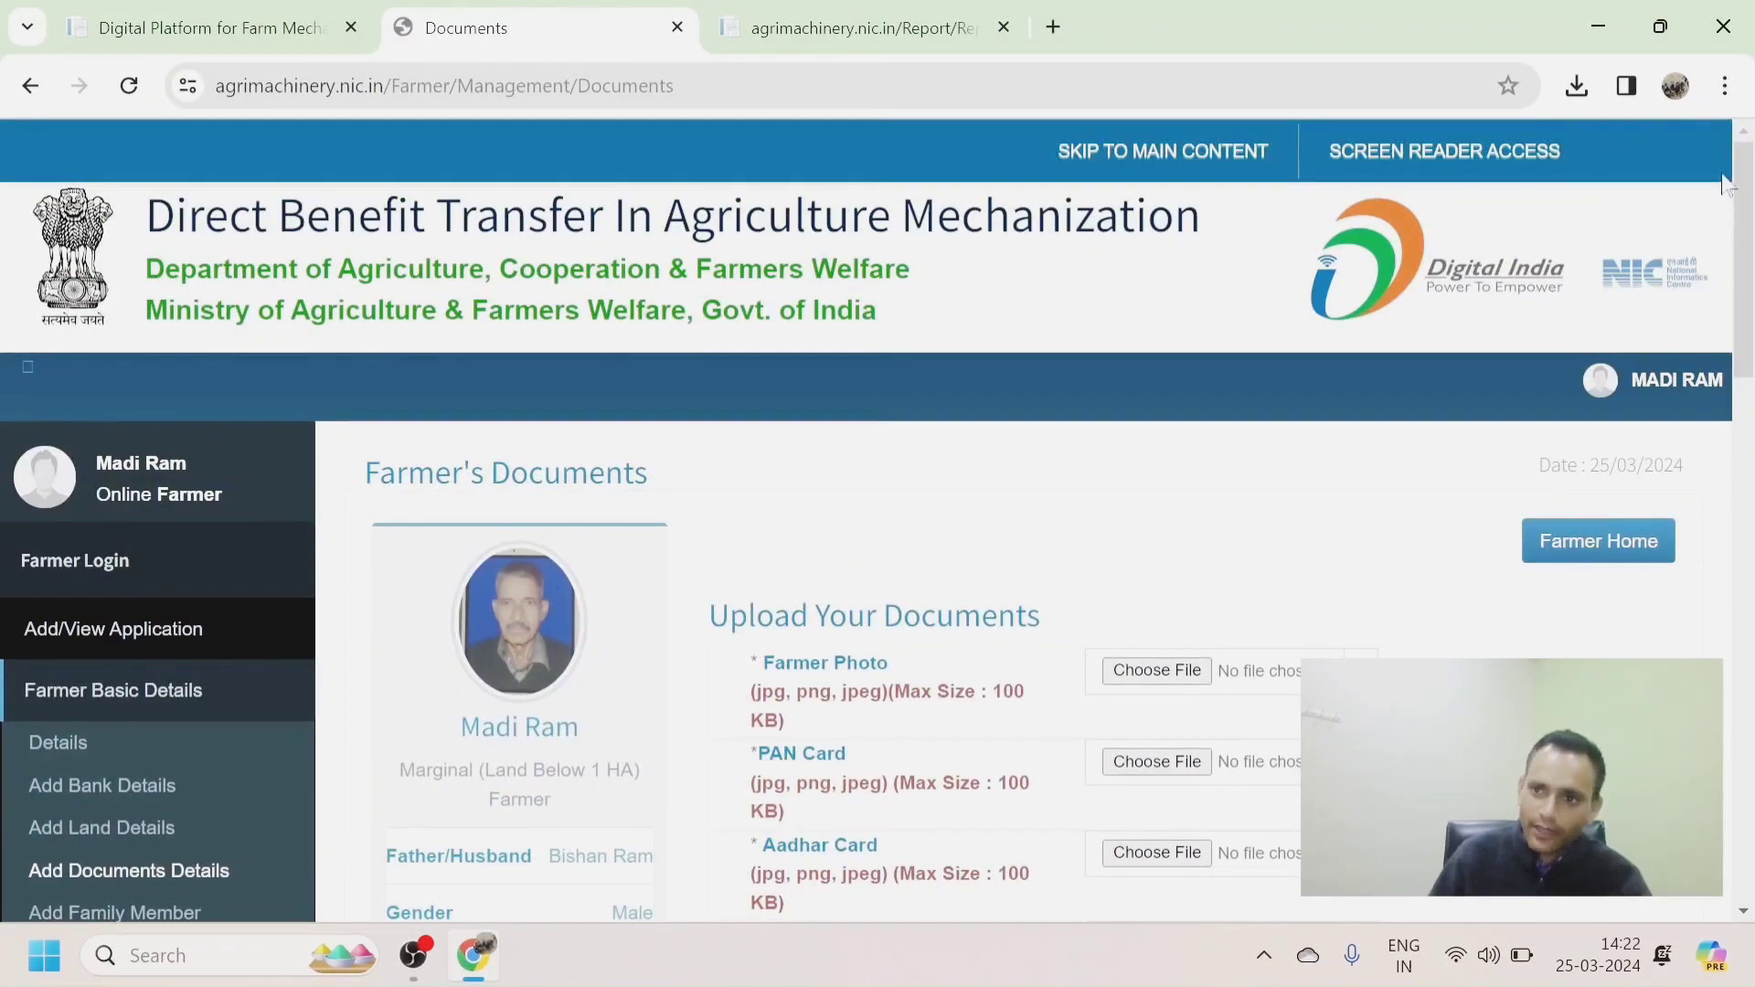
scroll(1746, 211, "down", 3)
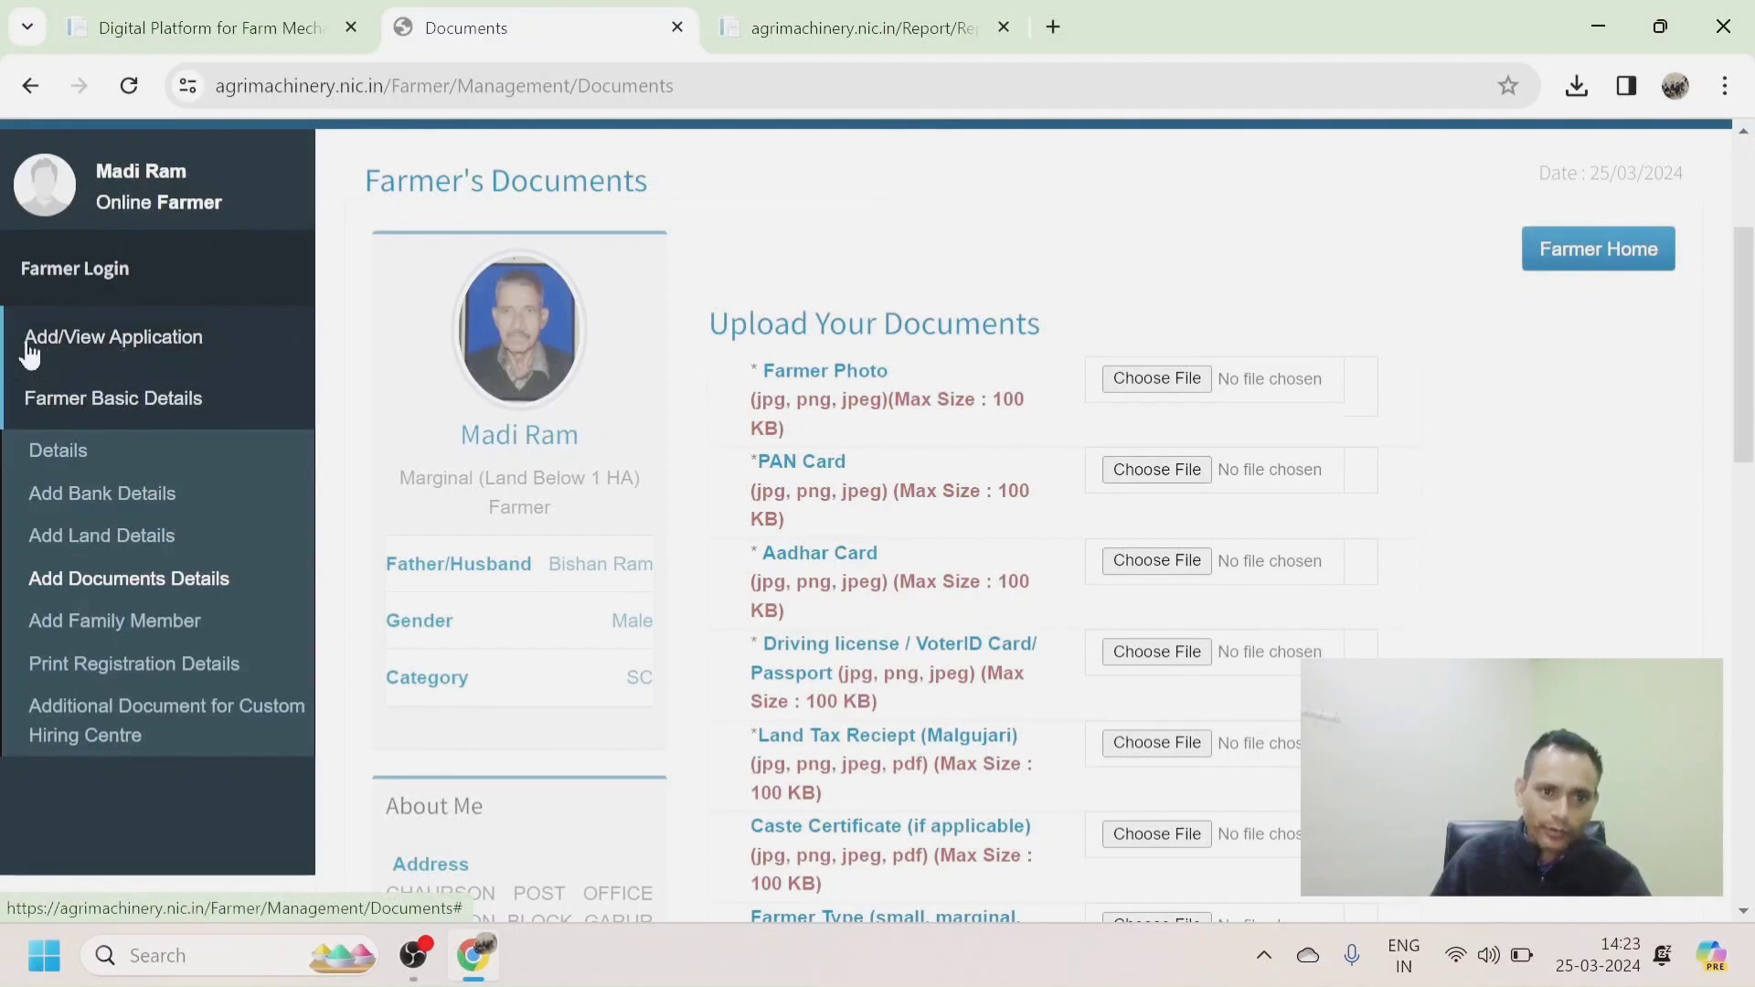
left_click(79, 355)
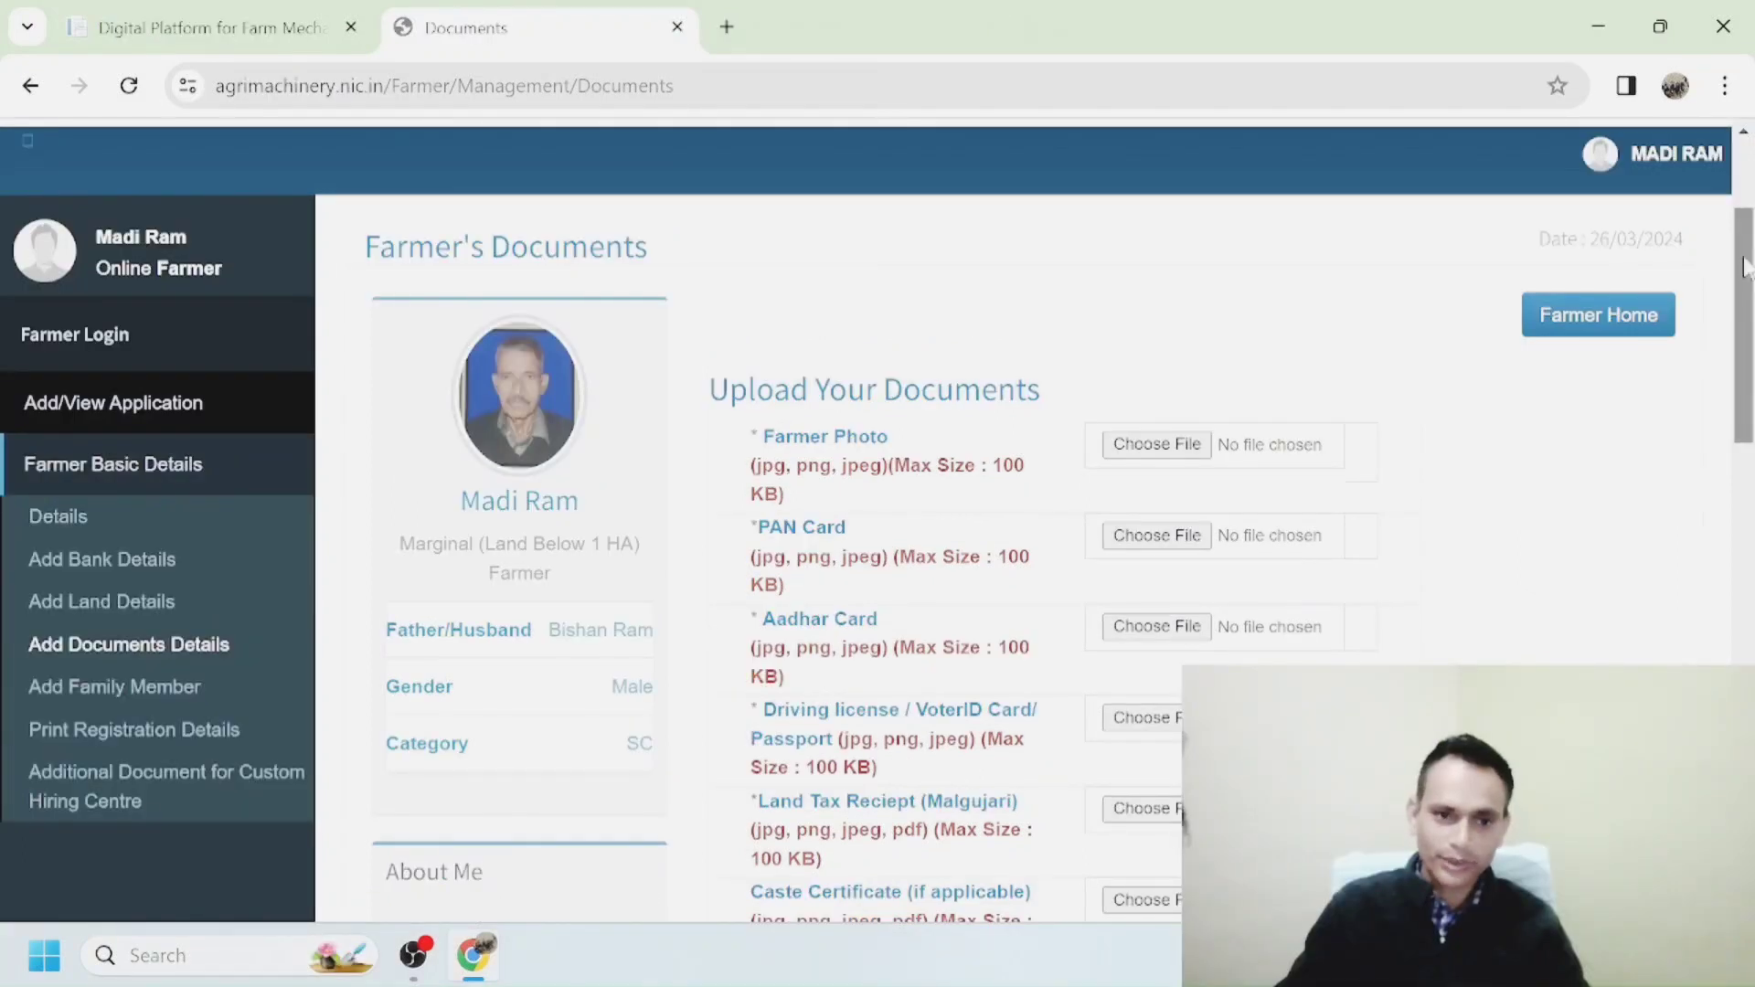
scroll(1746, 265, "down", 2)
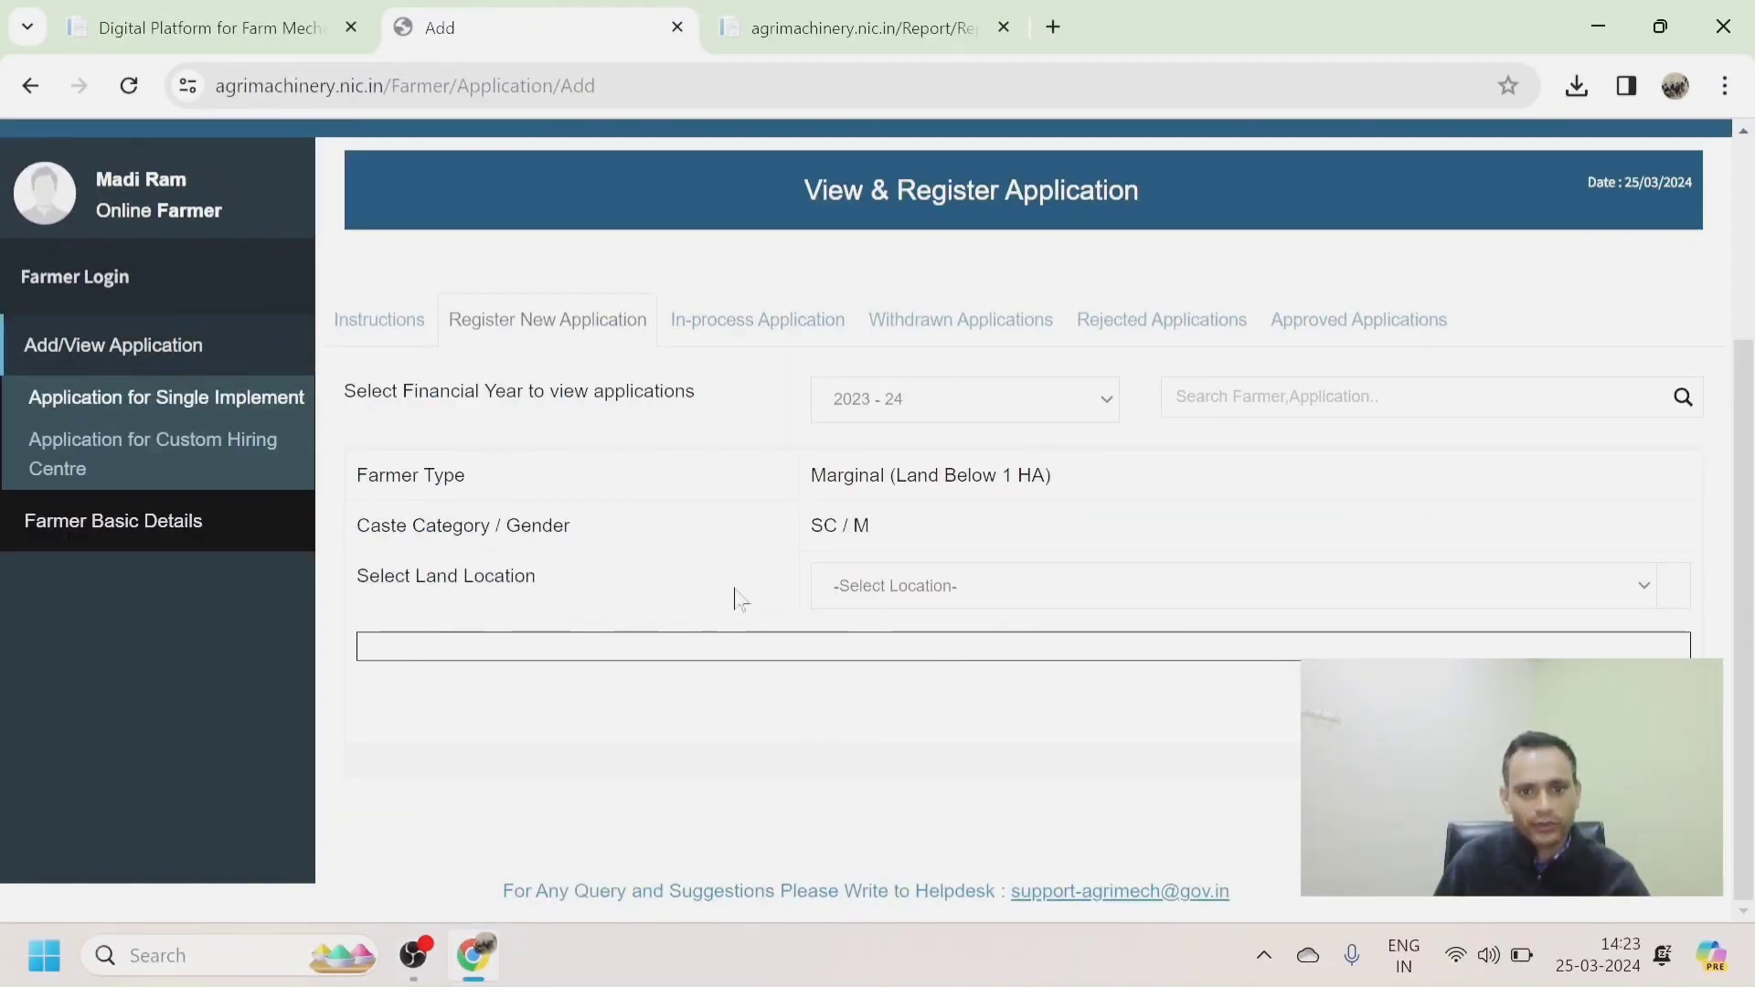
Select land UTTARAKHAND-BAGESHWAR-GARUR-Tilsari and implement Power Weeder (Engine Operated above 2 bhp).
left_click(1571, 589)
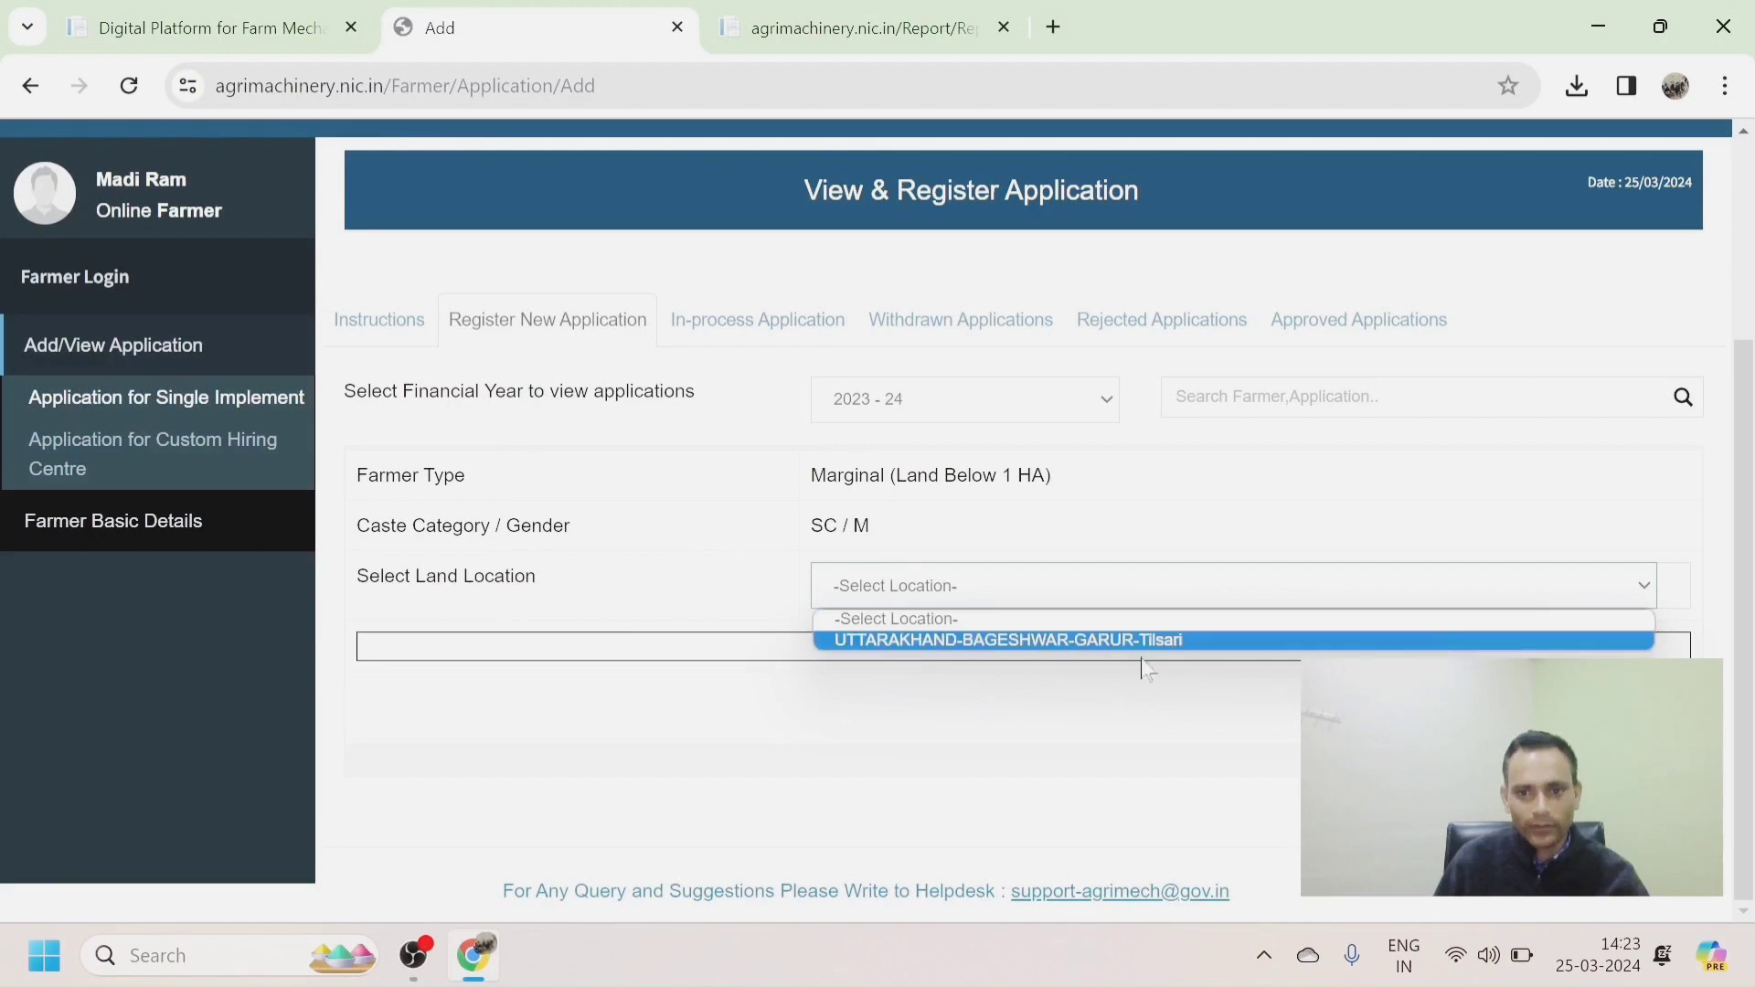
left_click(1037, 639)
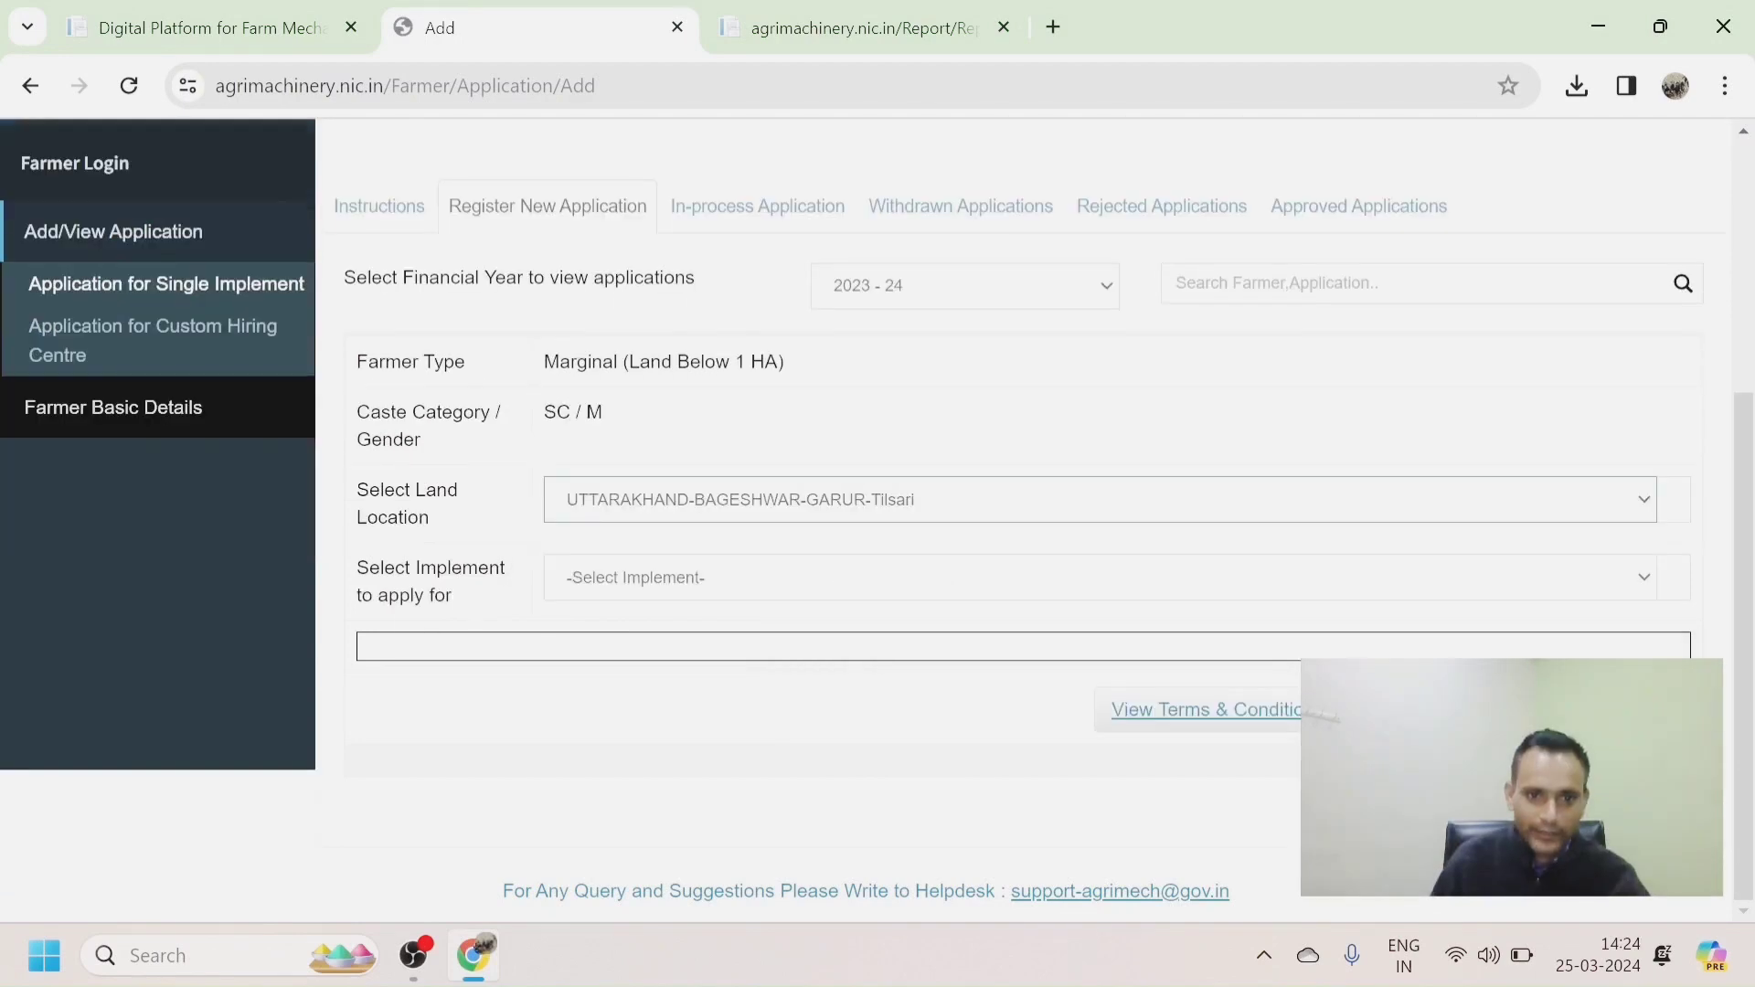
left_click(1644, 580)
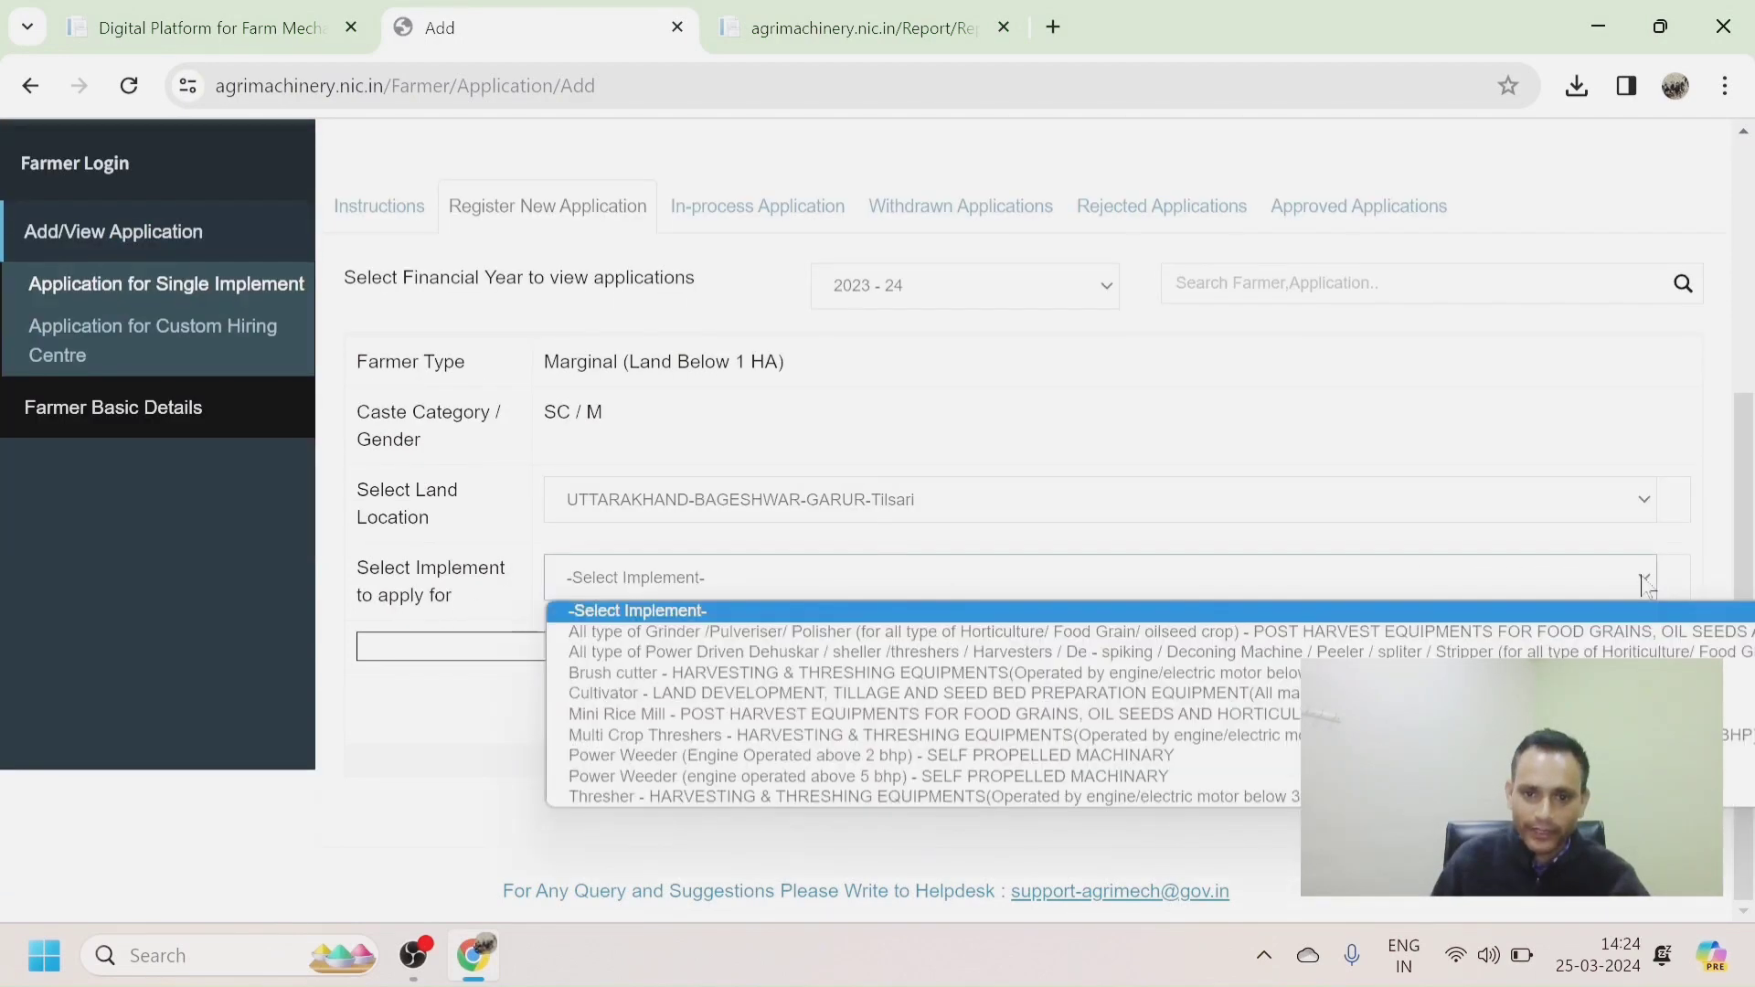
left_click(595, 735)
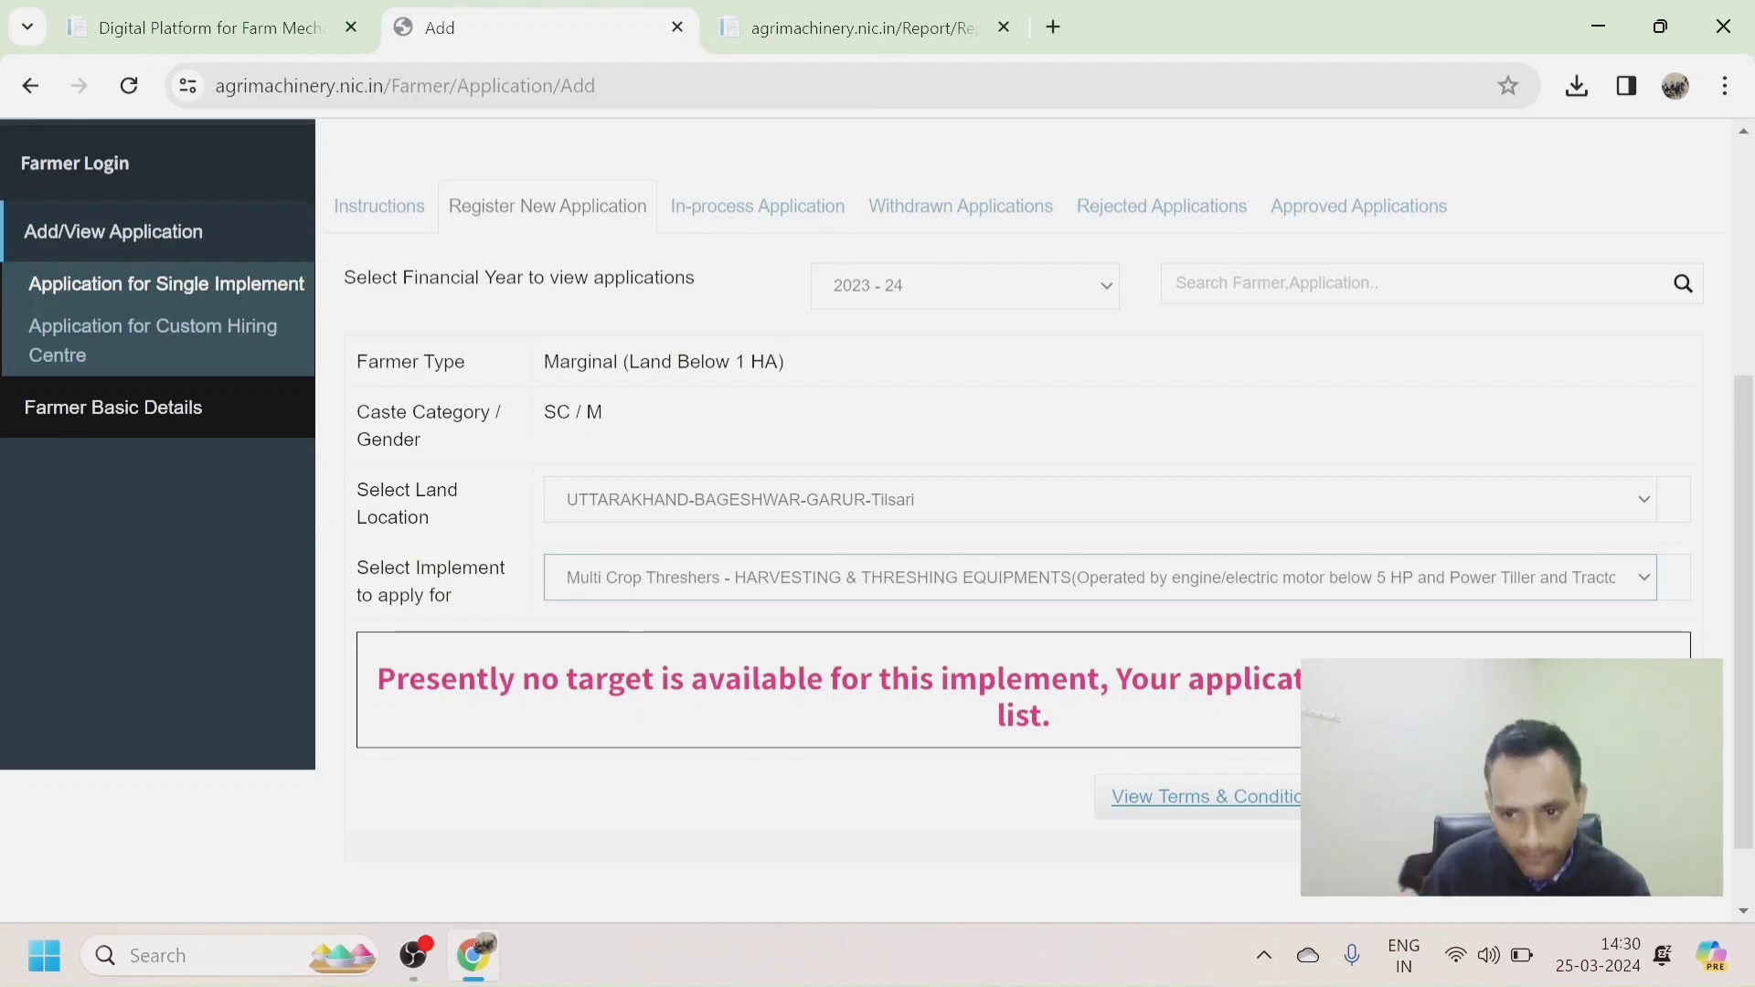
left_click(1643, 578)
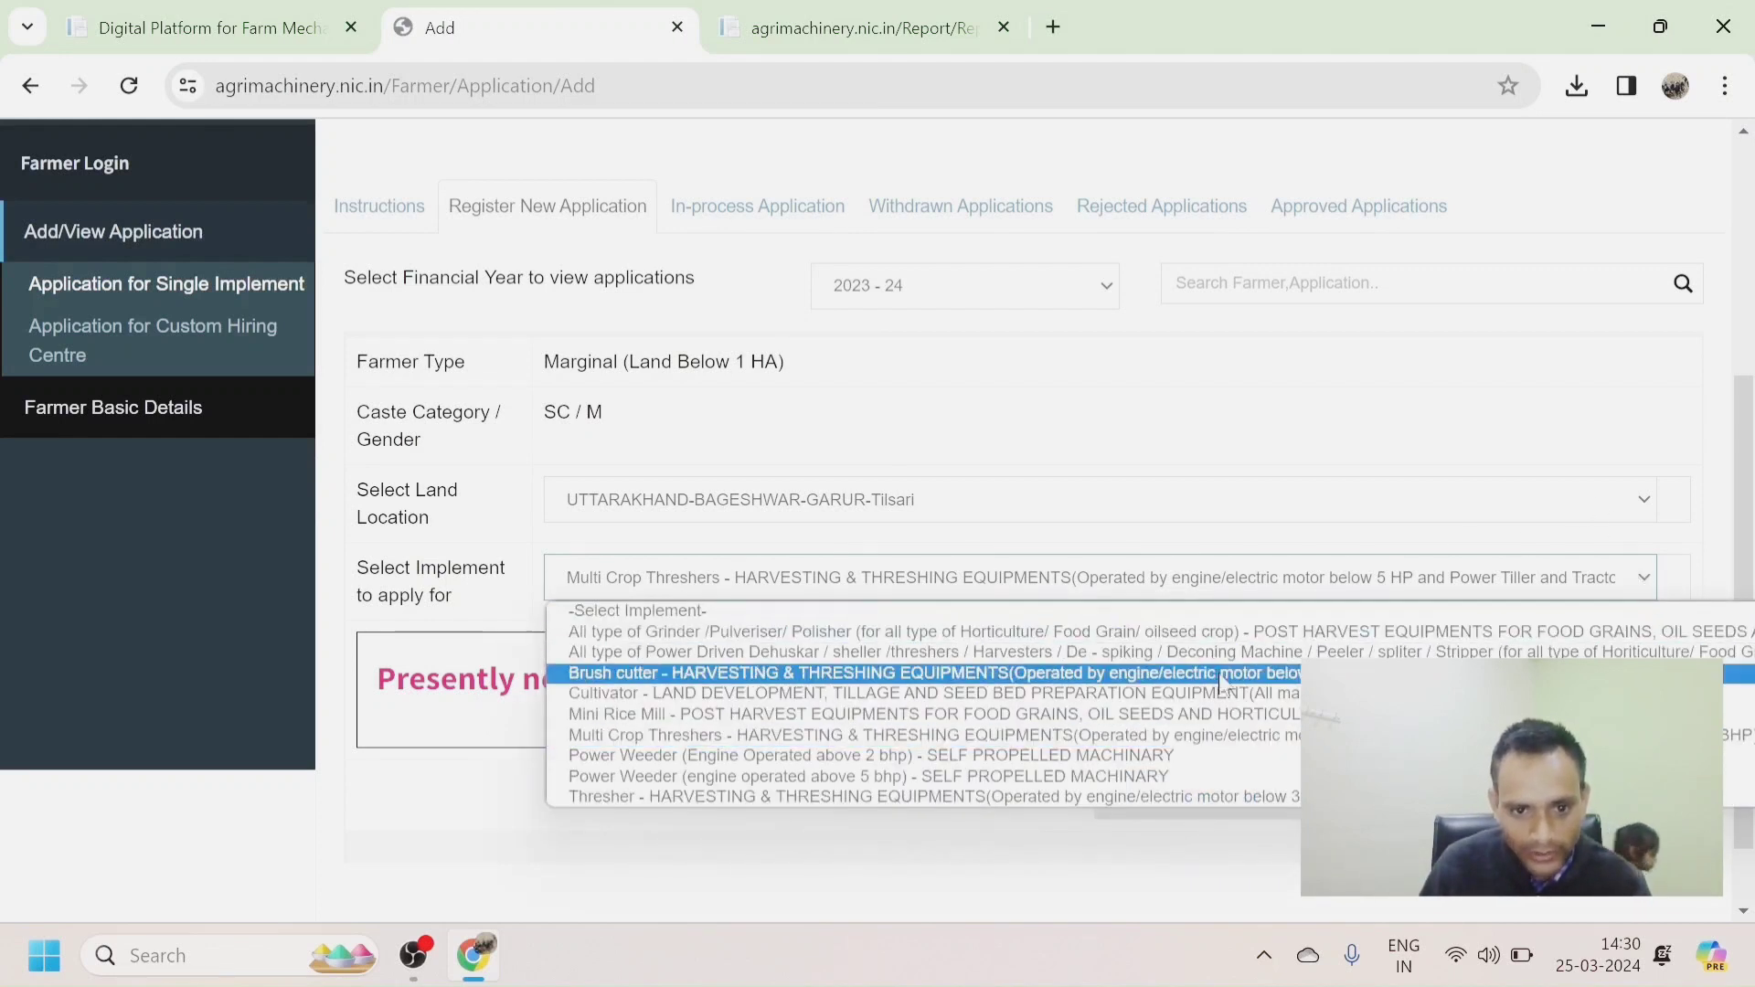
left_click(759, 756)
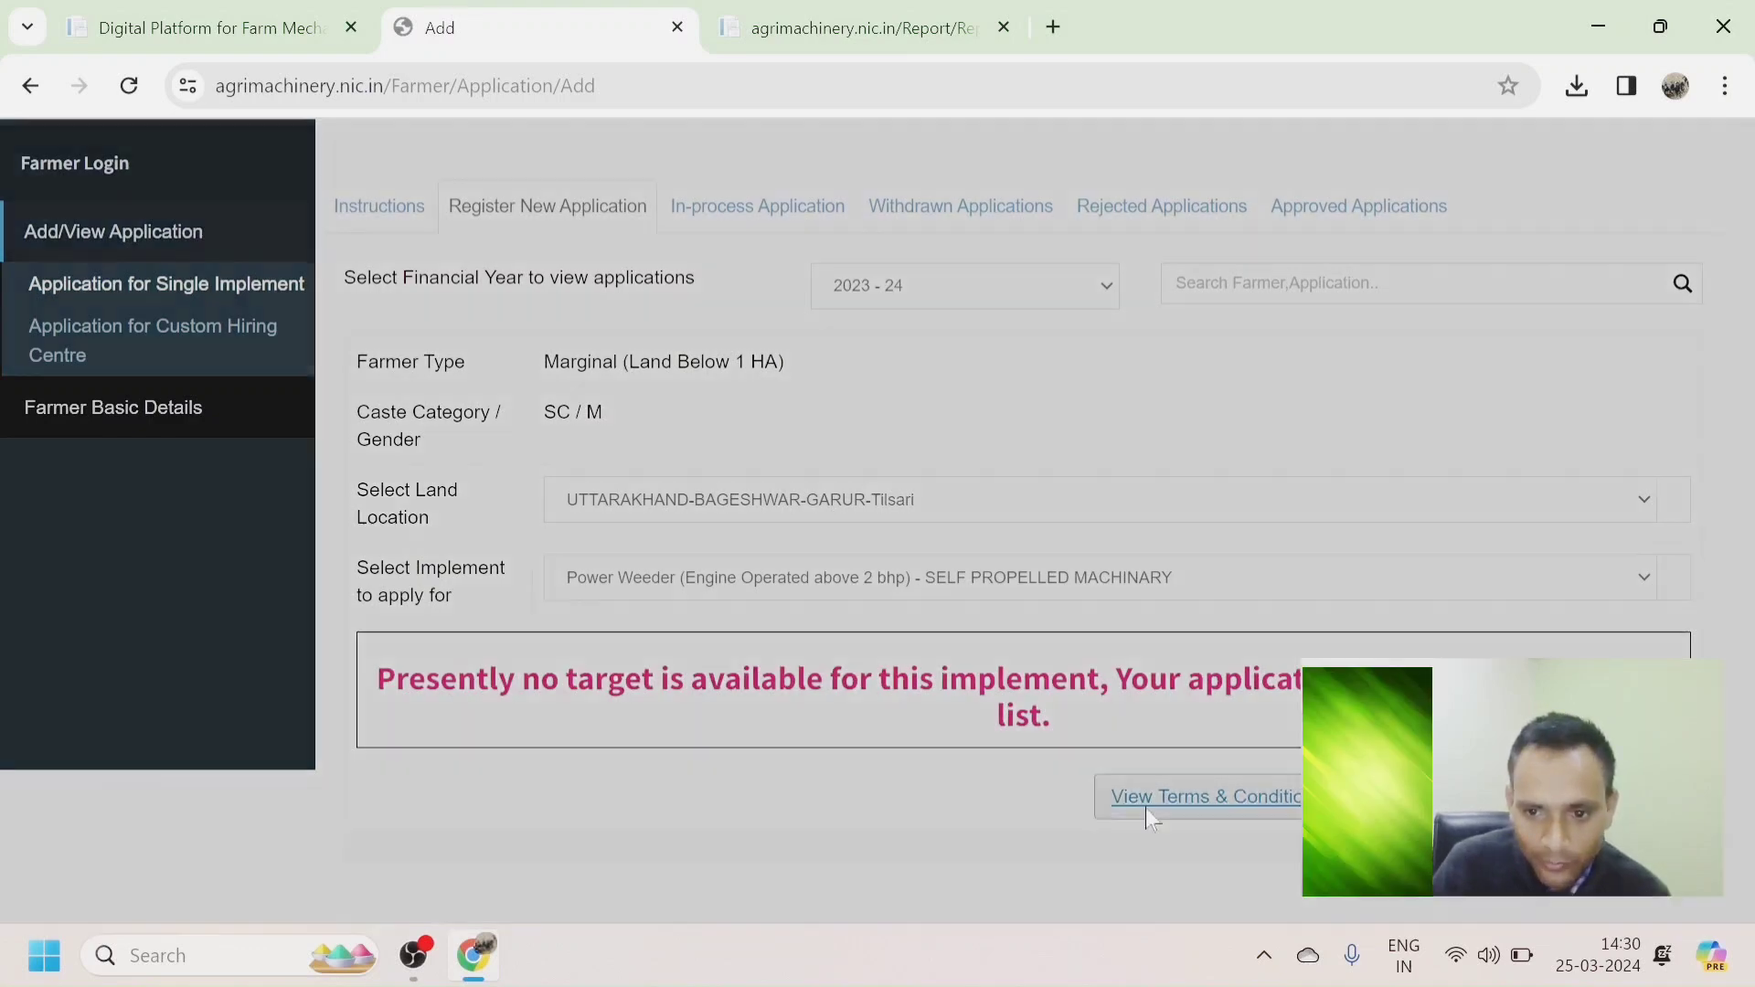
View and accept the Terms & Conditions, confirming the farmer details are final.
left_click(1149, 808)
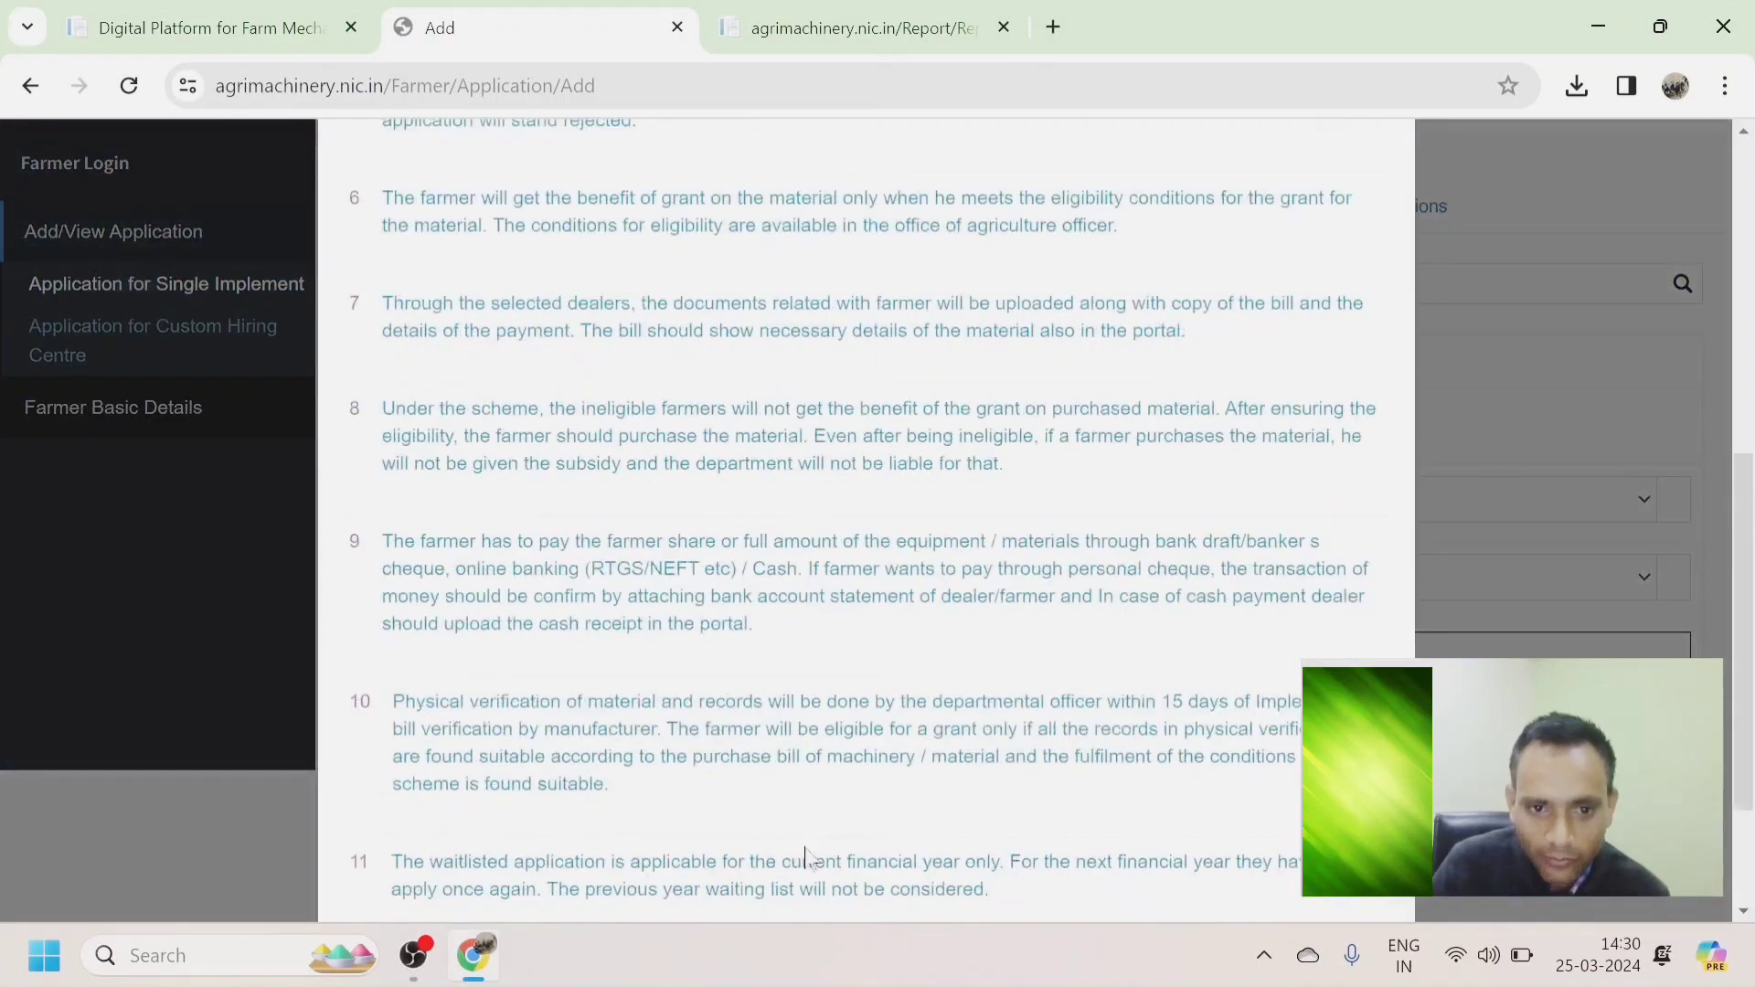
scroll(304, 764, "down", 3)
left_click(346, 755)
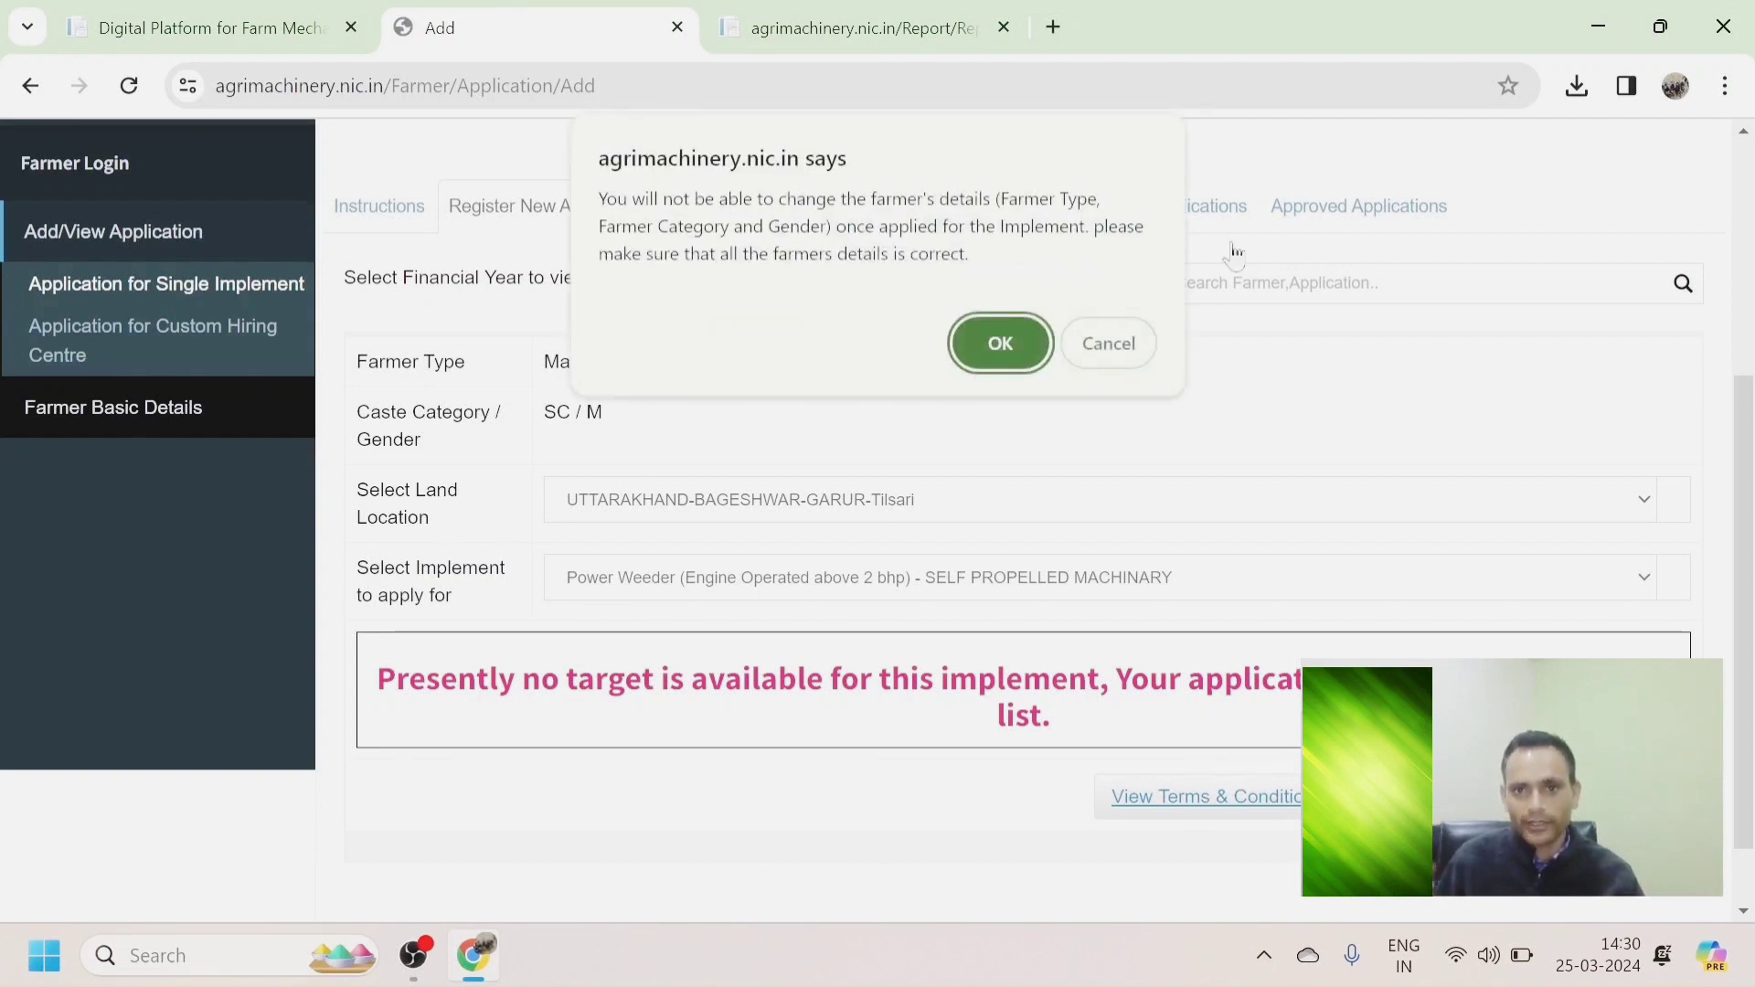
left_click(1017, 341)
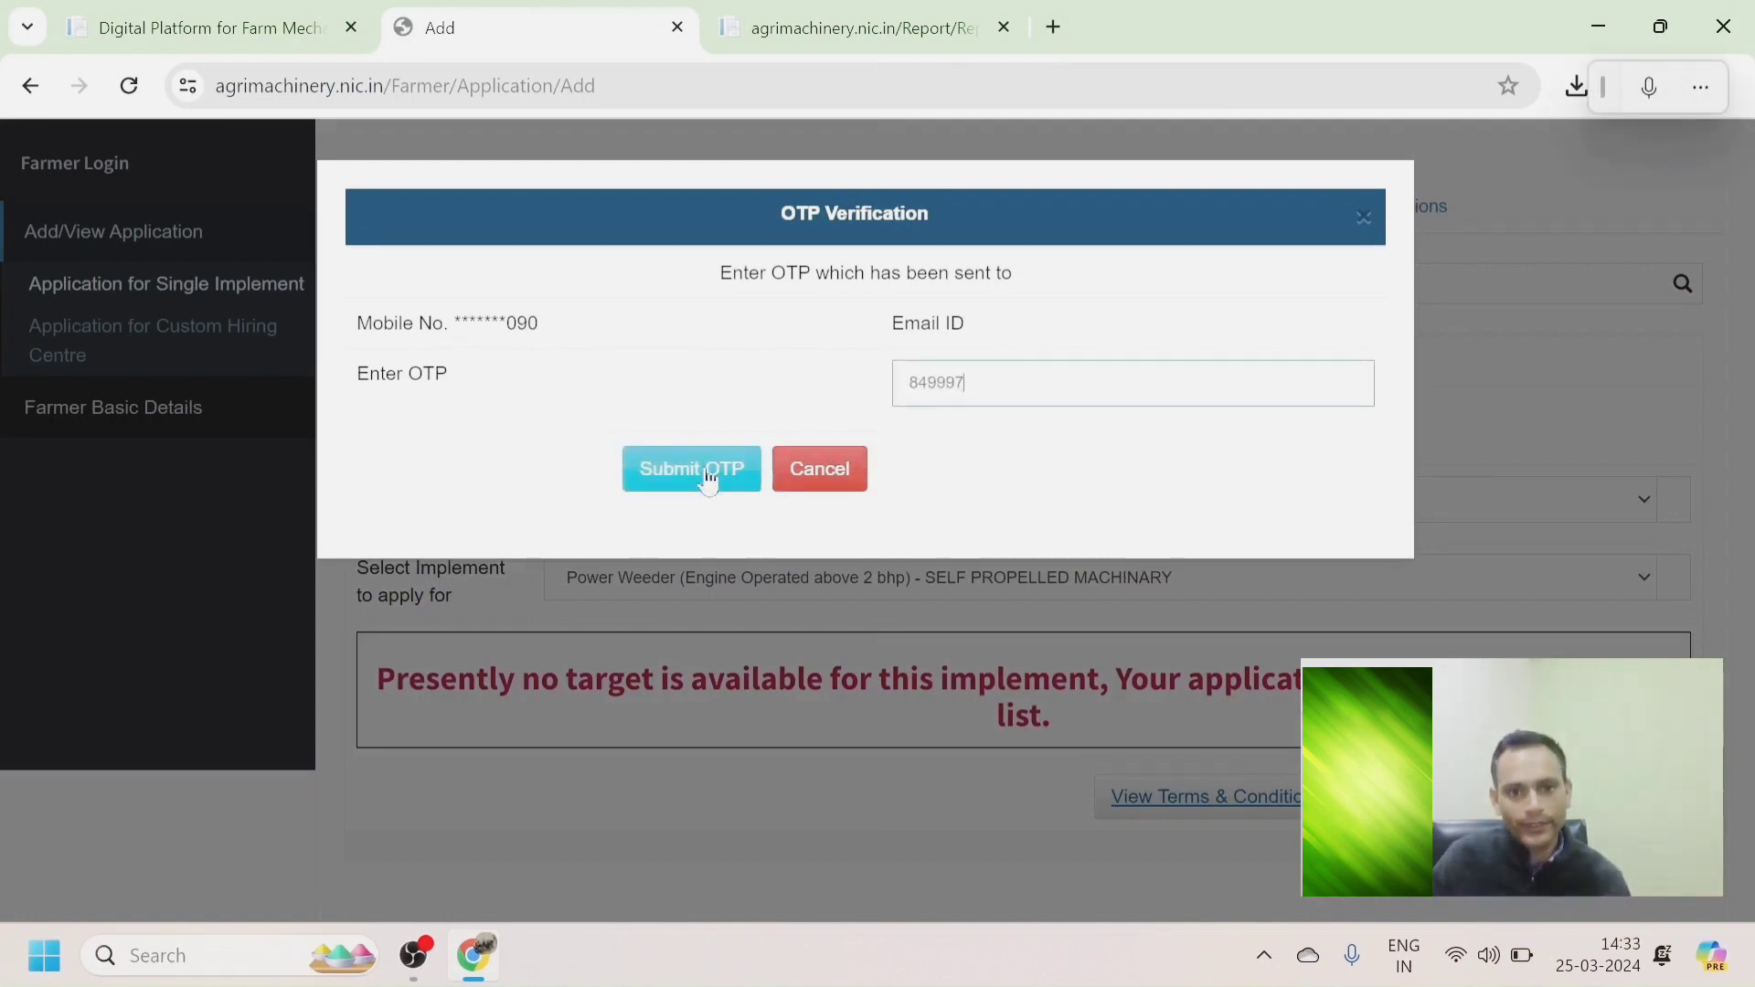
Submit the received OTP to save the Power Weeder application.
left_click(709, 475)
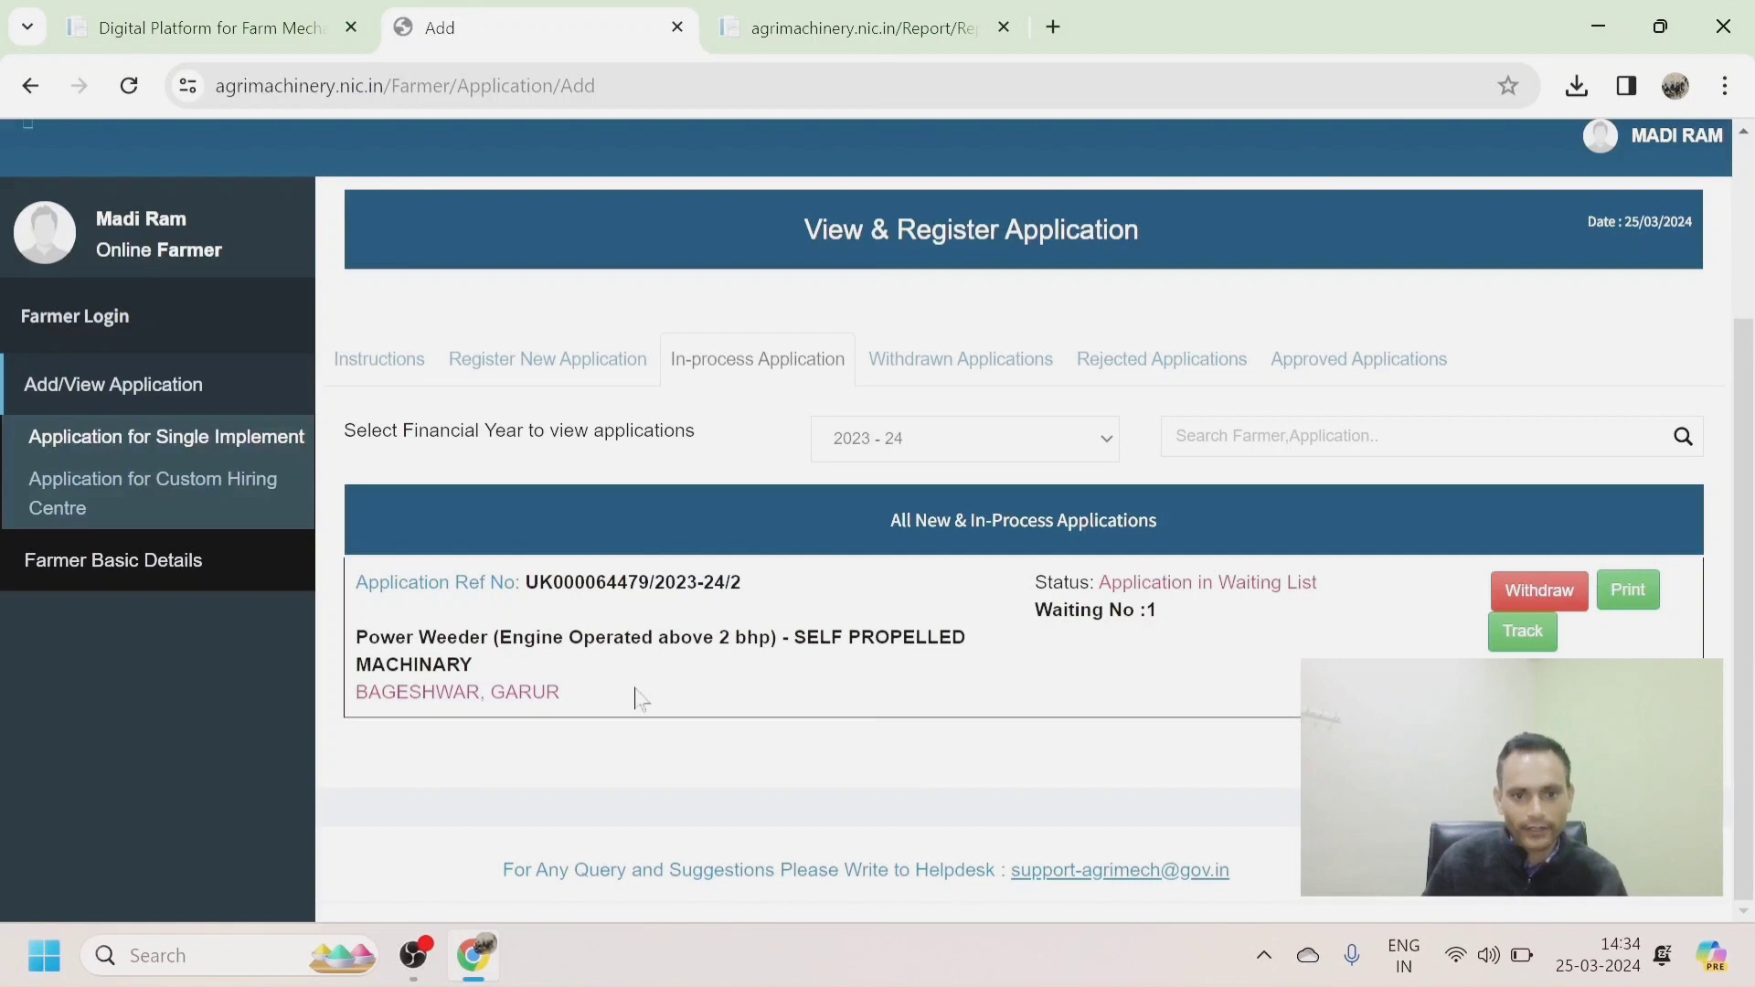
left_click(953, 371)
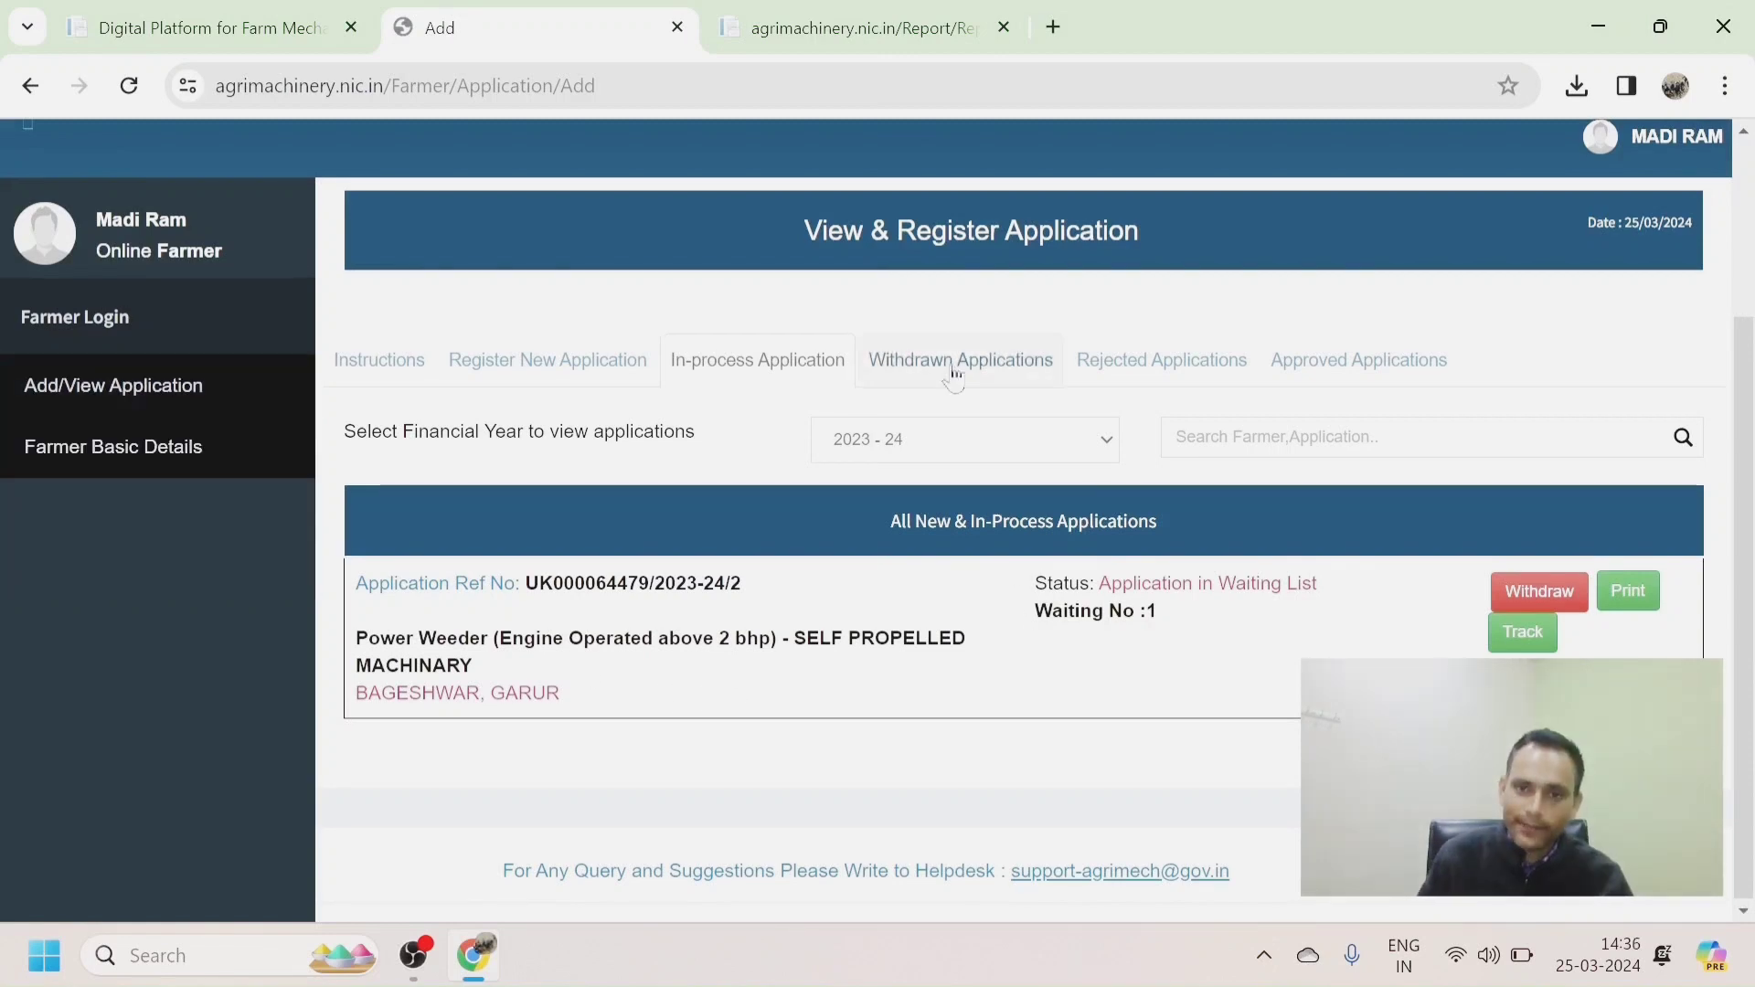